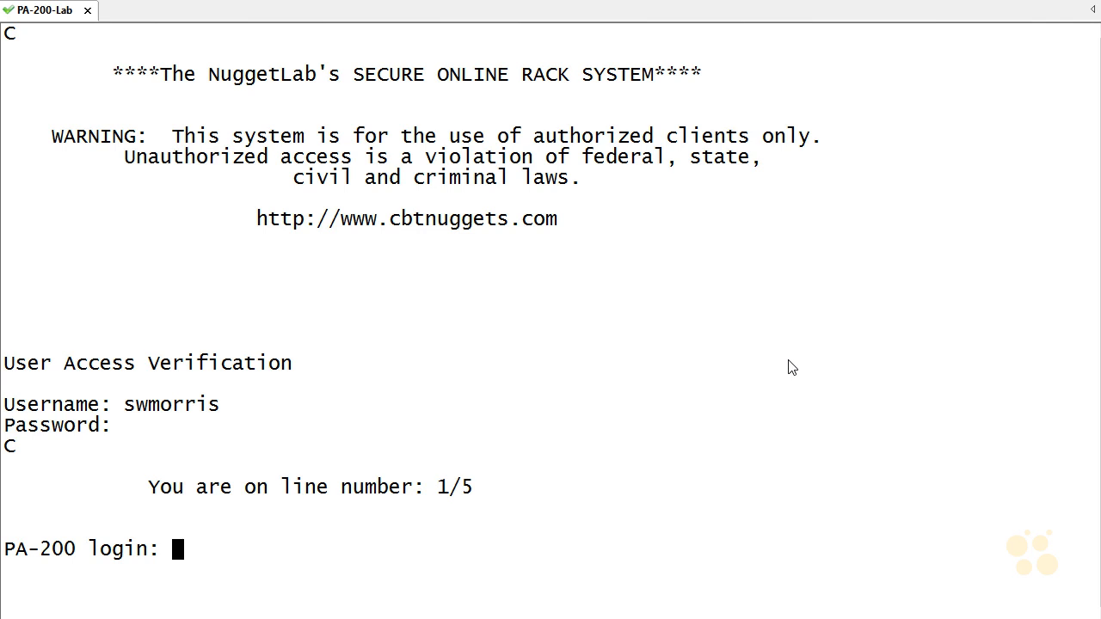
Step: Log in to the PA-200 console as admin with the account password
text(admin)
key(Return)
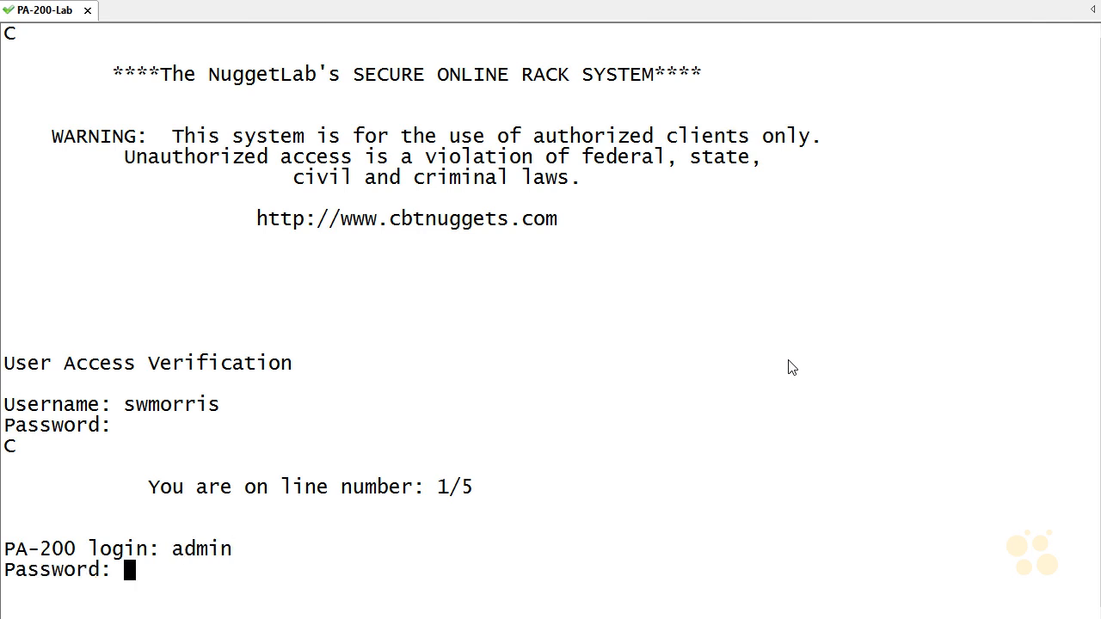
key(Return)
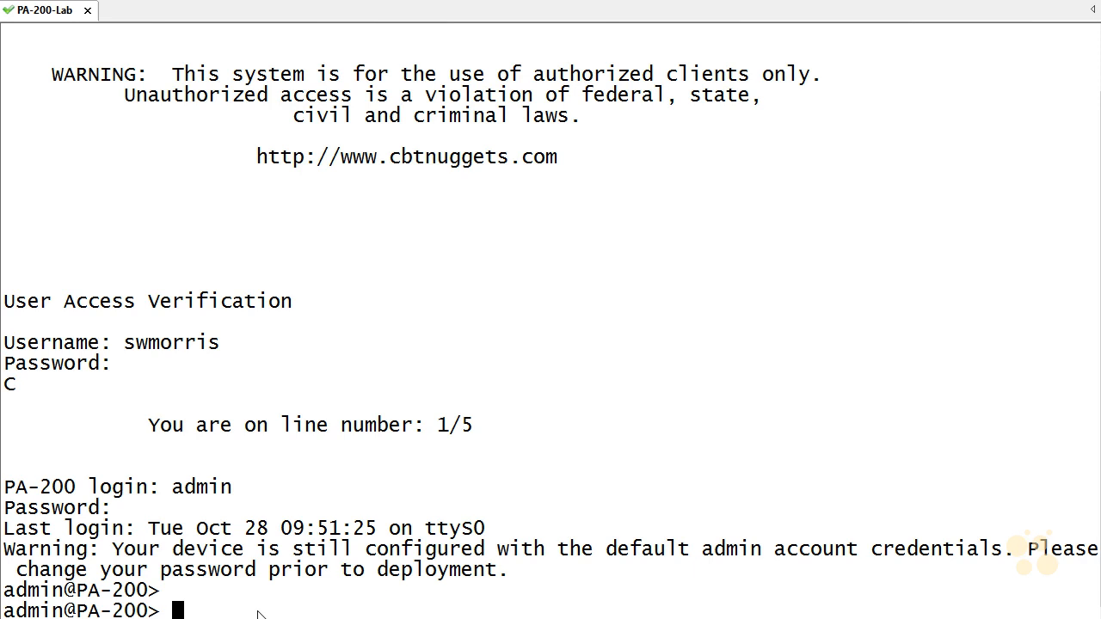
Step: List all operational-mode commands and highlight the tcpdump and view-pcap entries
key(question)
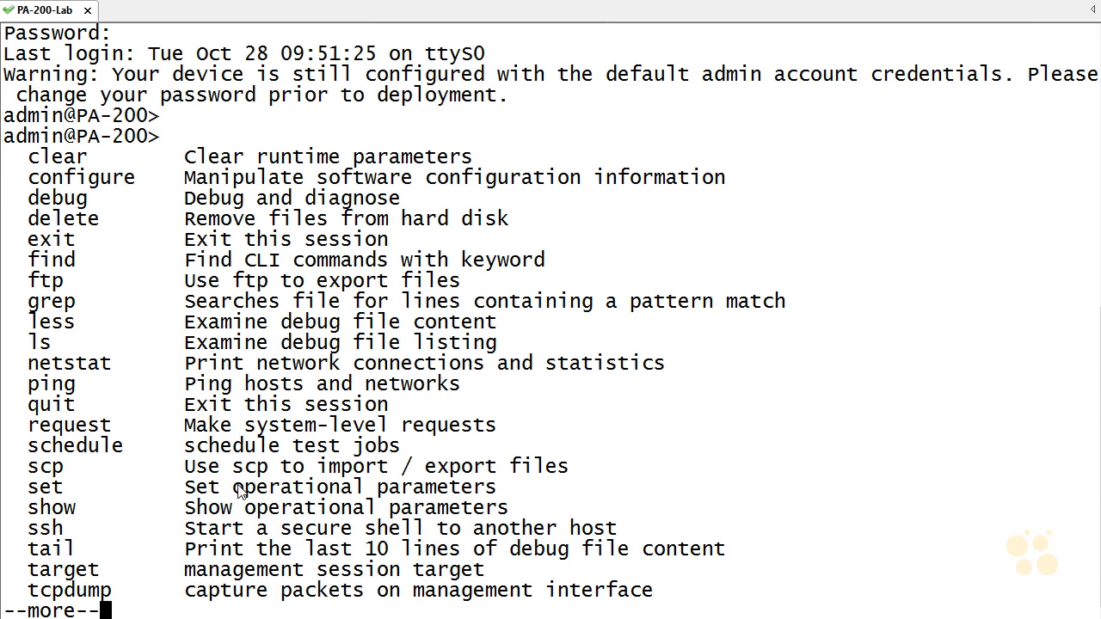
key(space)
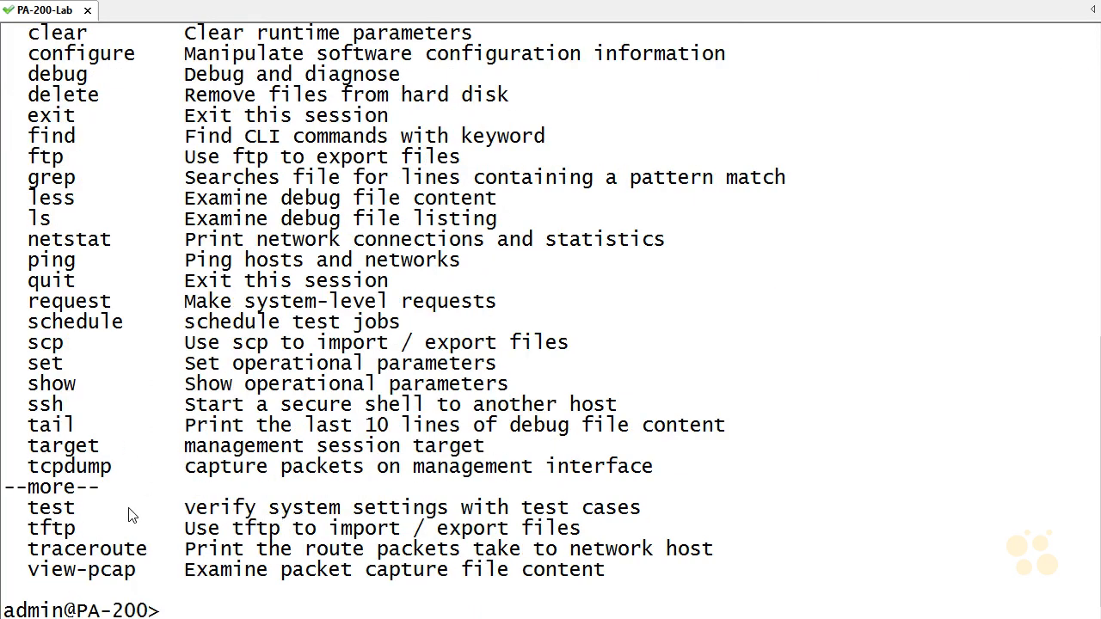
triple_click(415, 471)
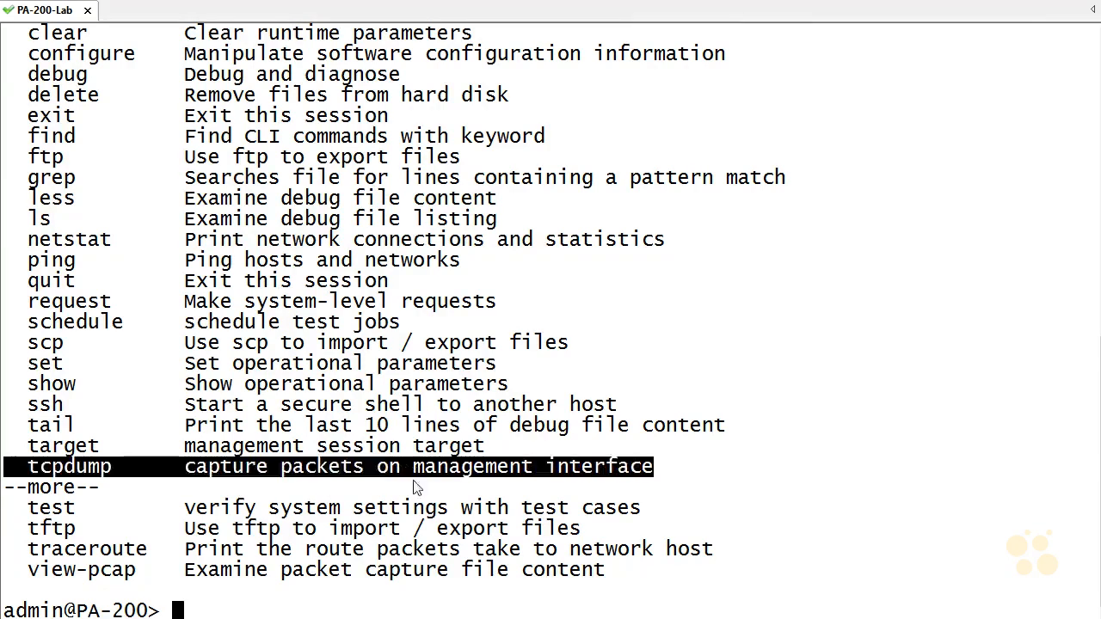
click(383, 576)
triple_click(383, 577)
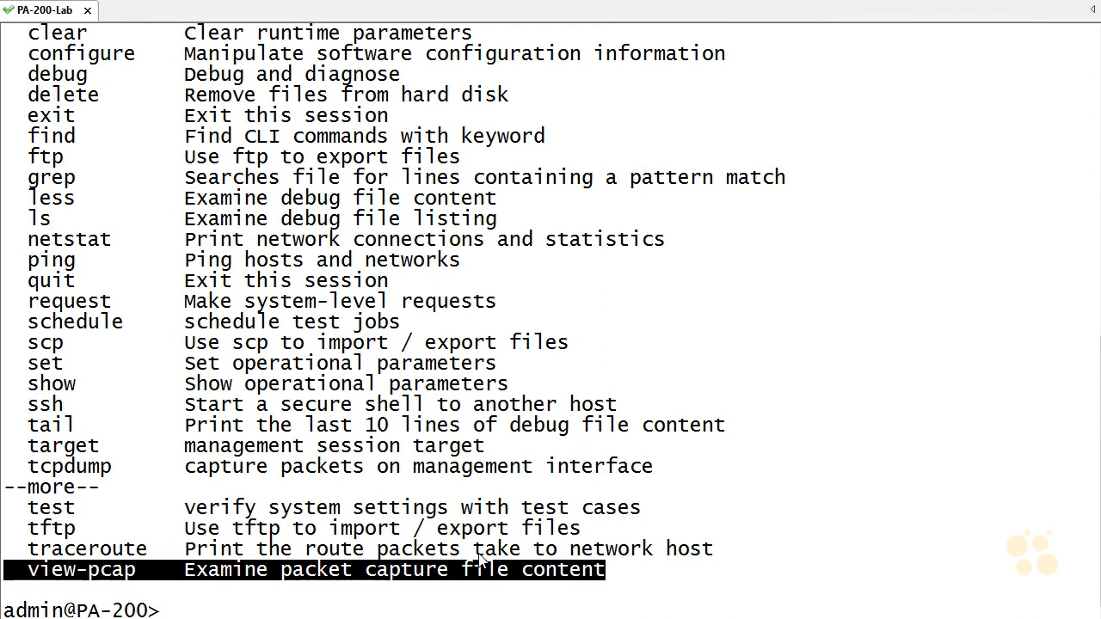
click(494, 463)
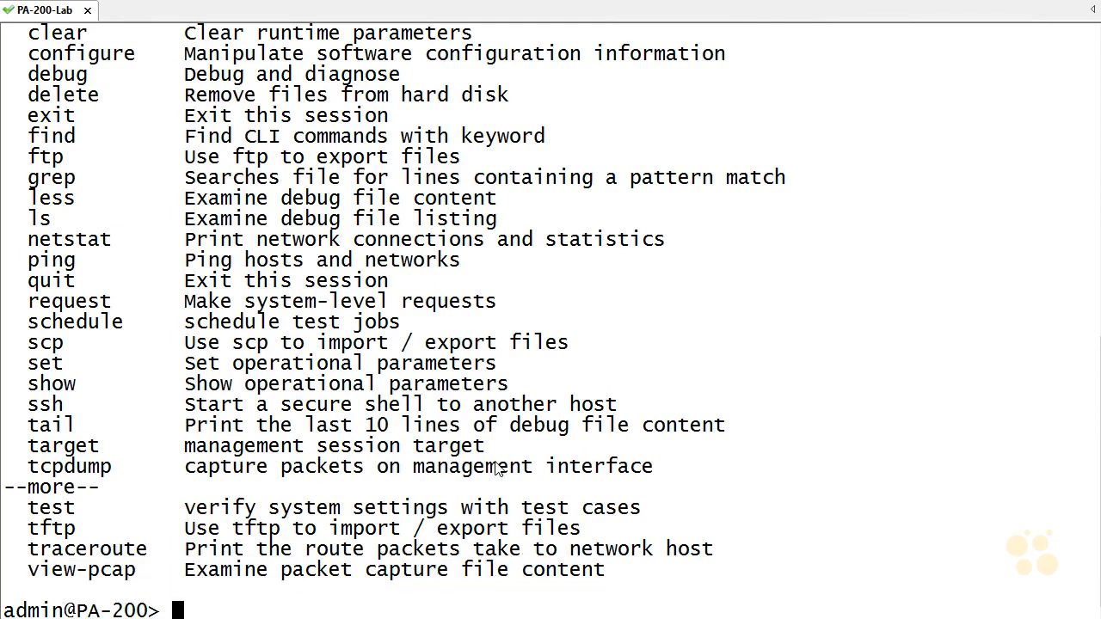
Step: Review the operational-mode options under set, set system and set system setting, and clear the command line
text(set)
key(question)
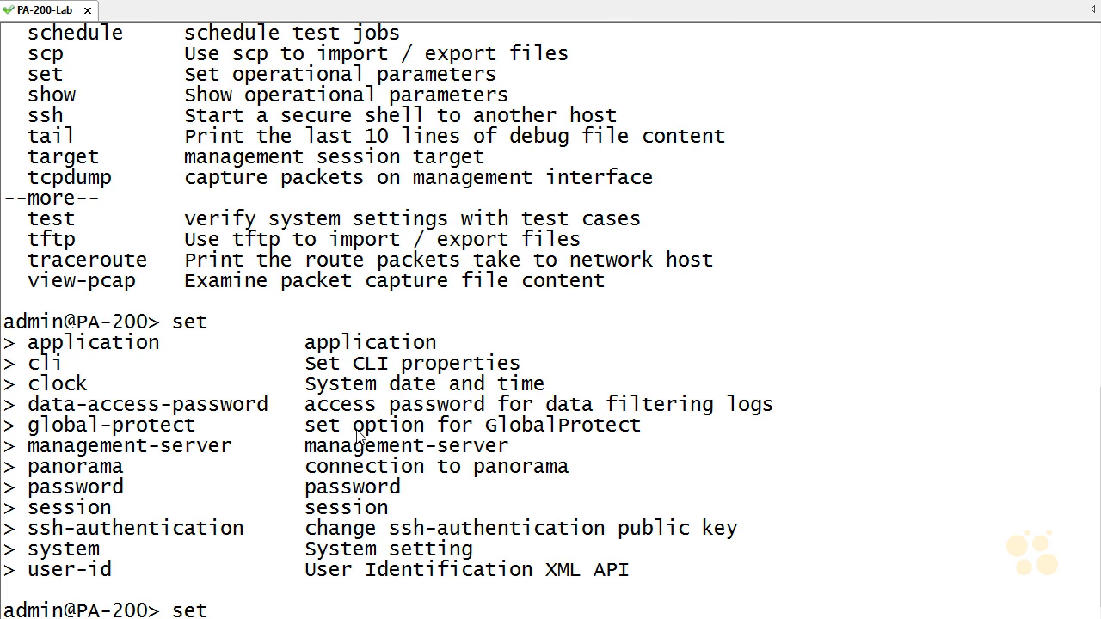
text(system)
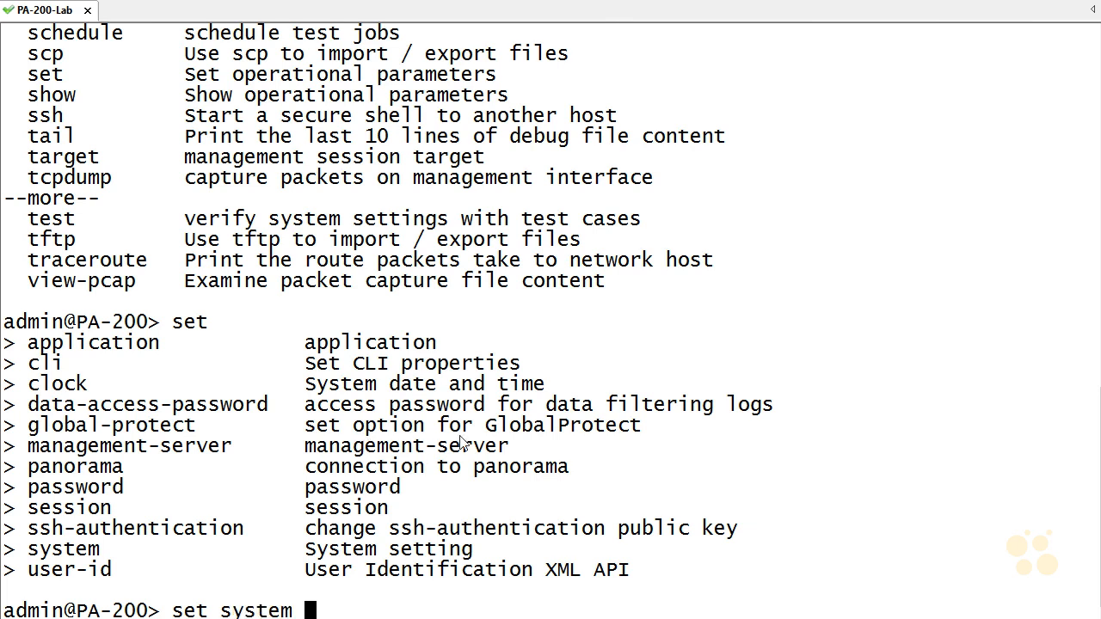
key(question)
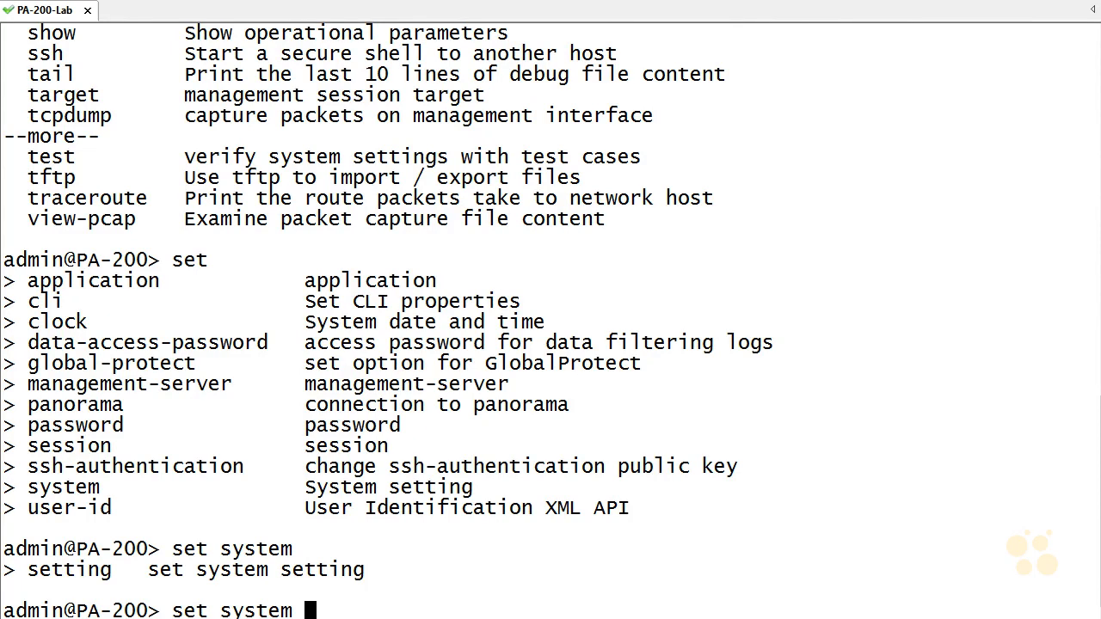
text(setting)
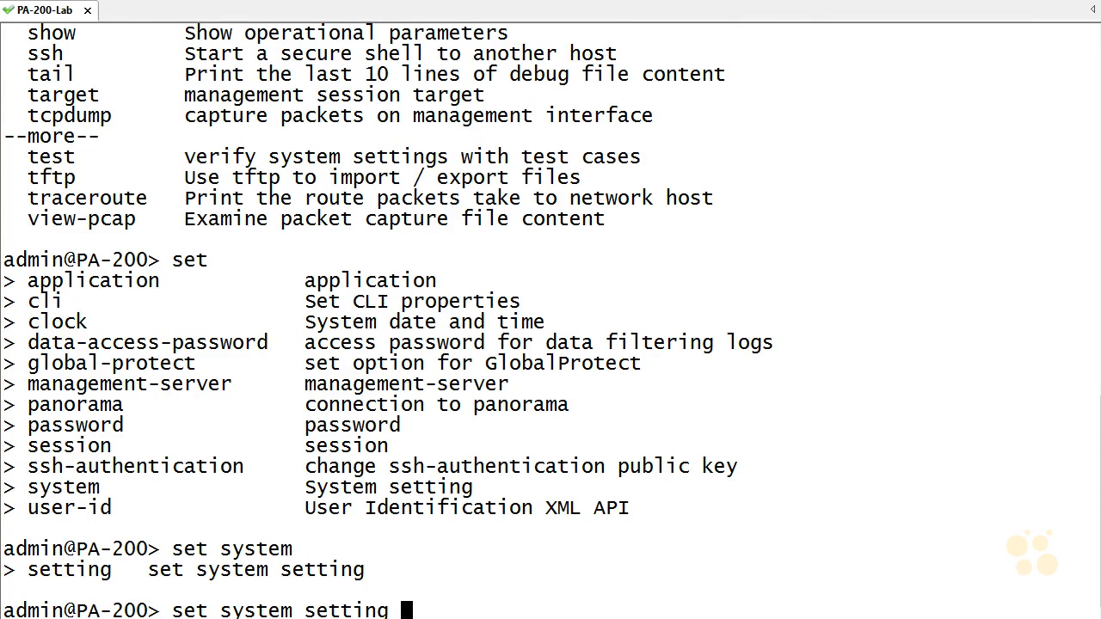
key(question)
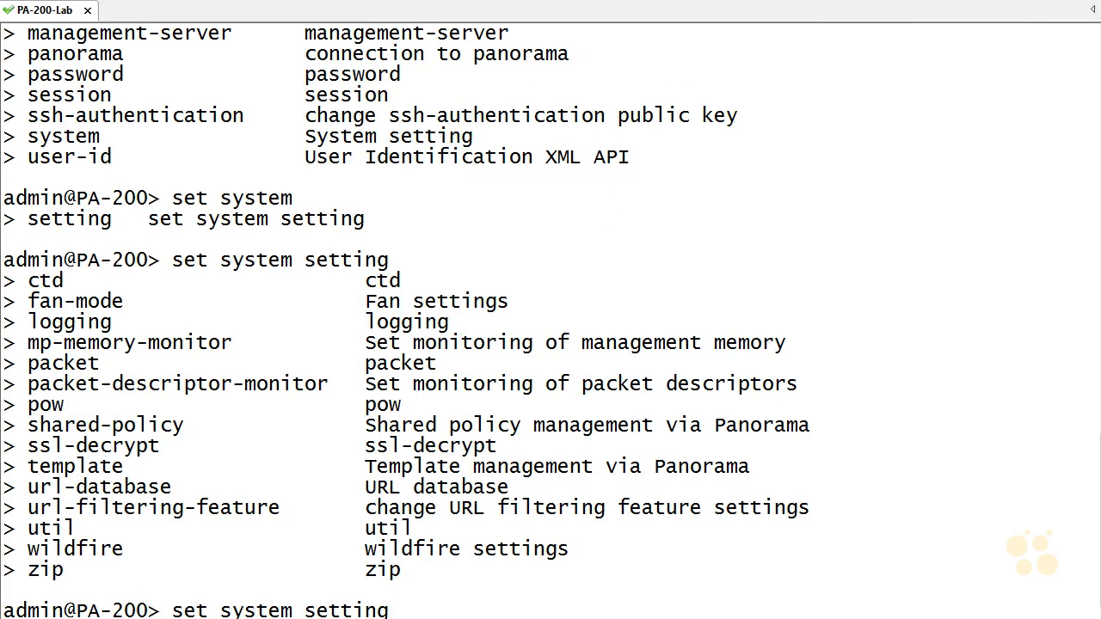
key(BackSpace)
key(BackSpace)
key(BackSpace)
key(BackSpace)
key(BackSpace)
key(BackSpace)
key(BackSpace)
key(BackSpace)
key(BackSpace)
key(BackSpace)
key(BackSpace)
key(BackSpace)
key(BackSpace)
key(BackSpace)
key(BackSpace)
key(BackSpace)
key(BackSpace)
key(BackSpace)
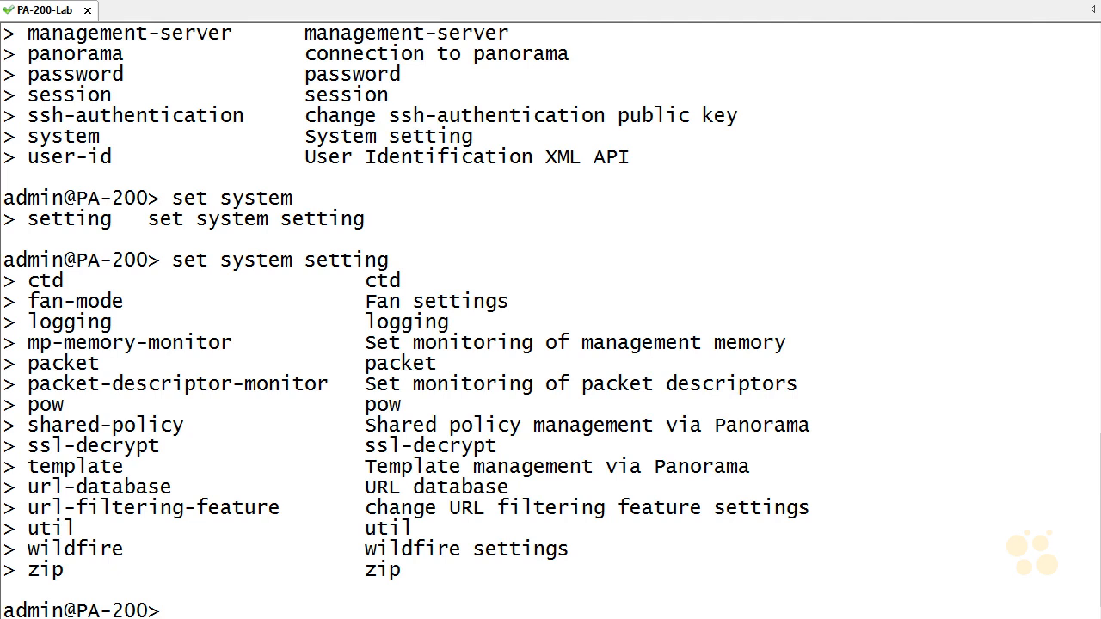
Step: Enter configuration mode and list its available commands
text(configure)
key(Return)
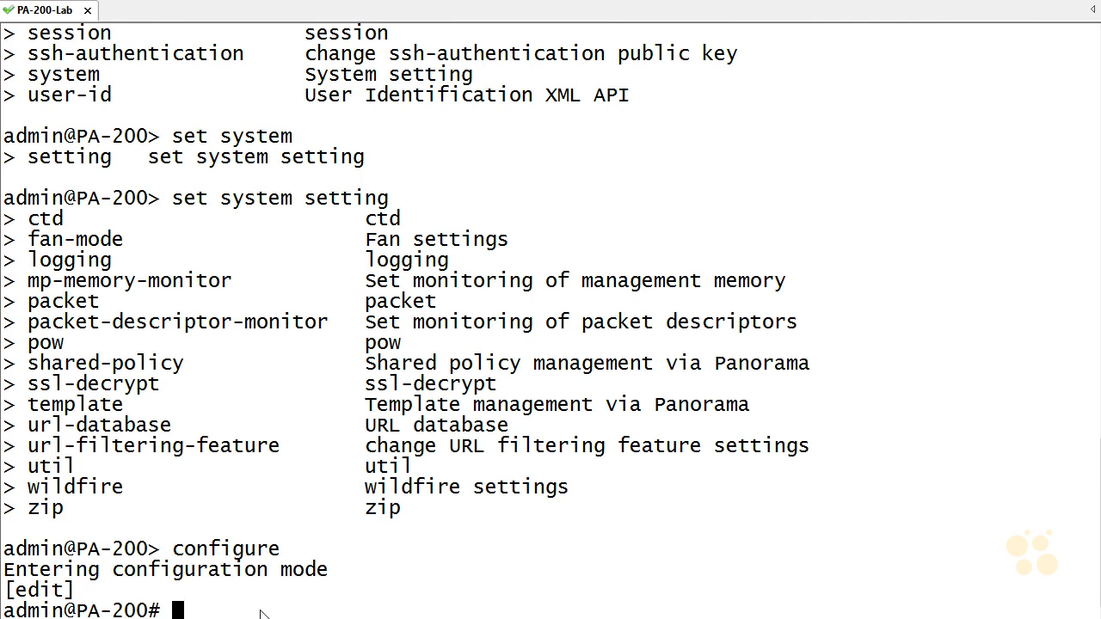
key(question)
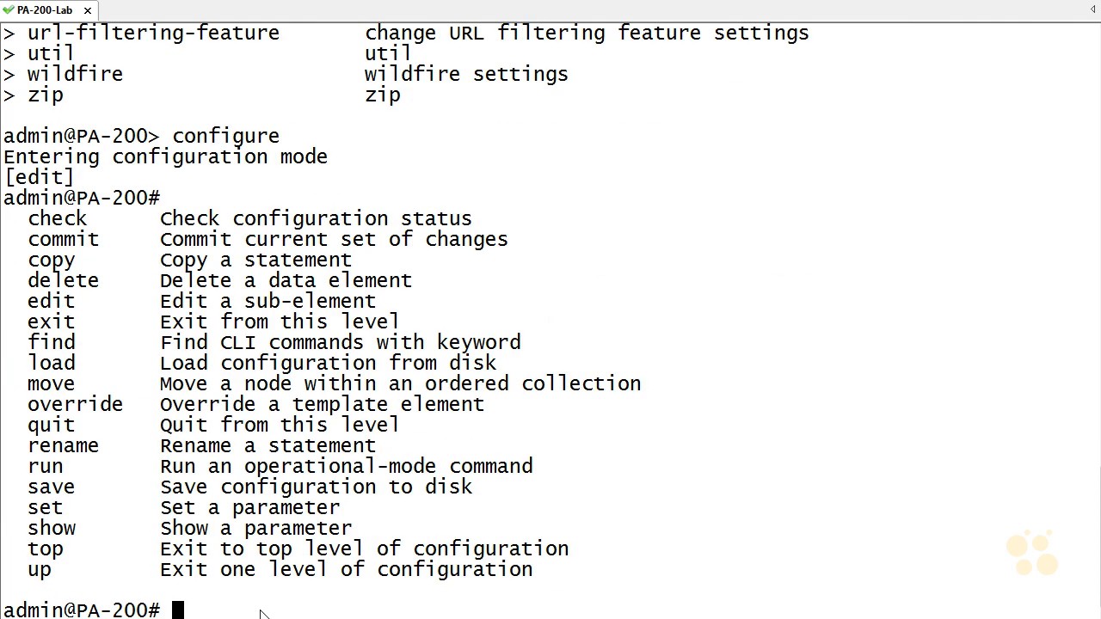
Step: List every option of the configuration-mode set command and look through them
text(set)
key(question)
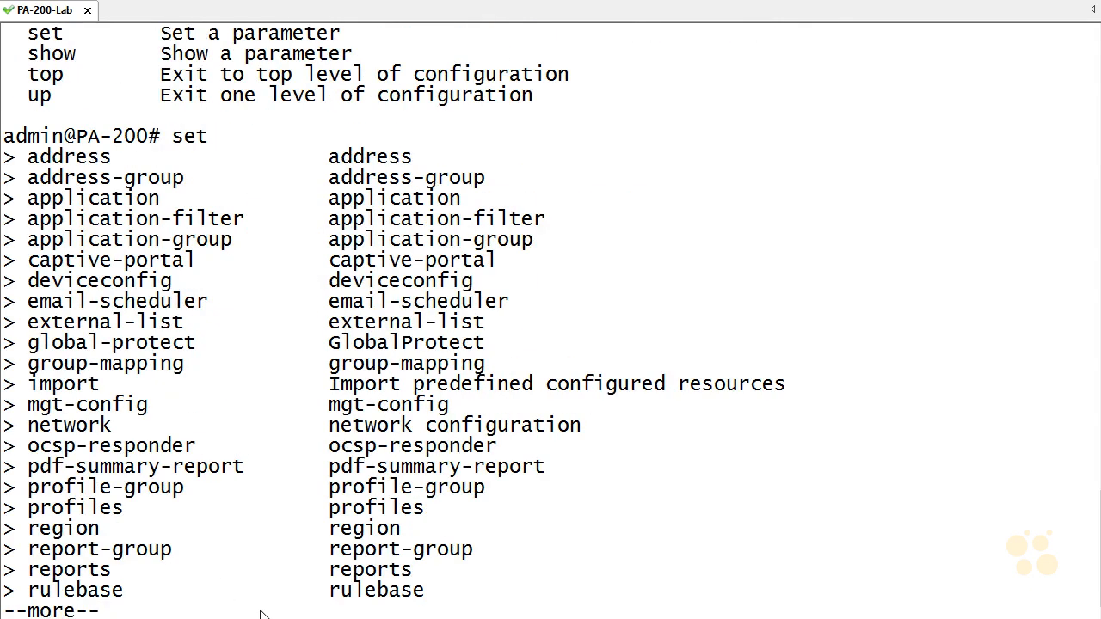
key(space)
key(Return)
key(Return)
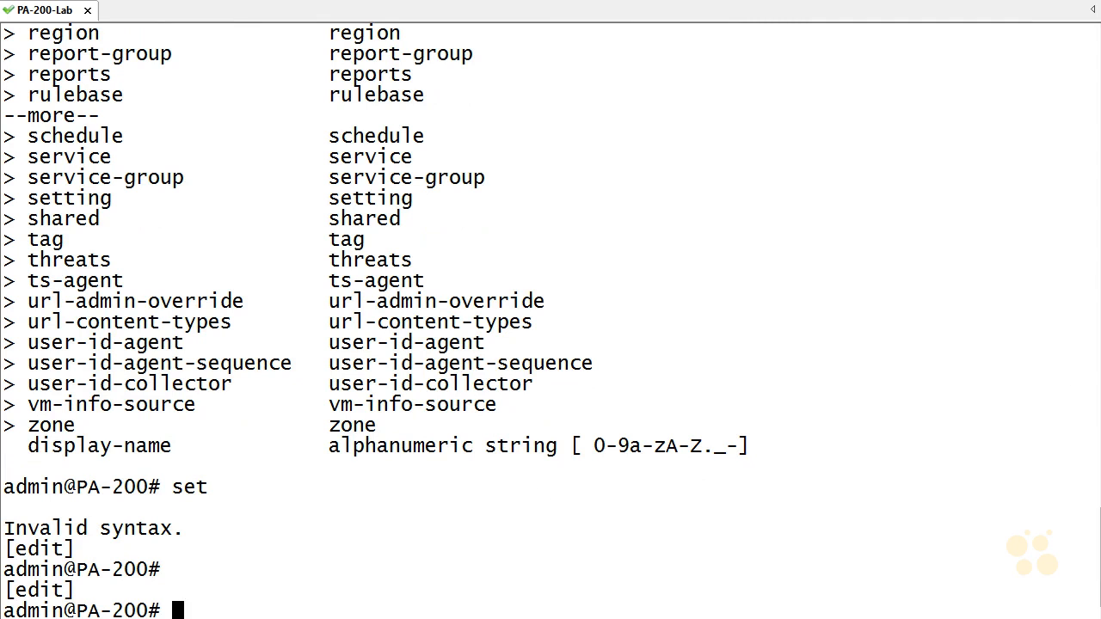
scroll(551, 321, up, 5)
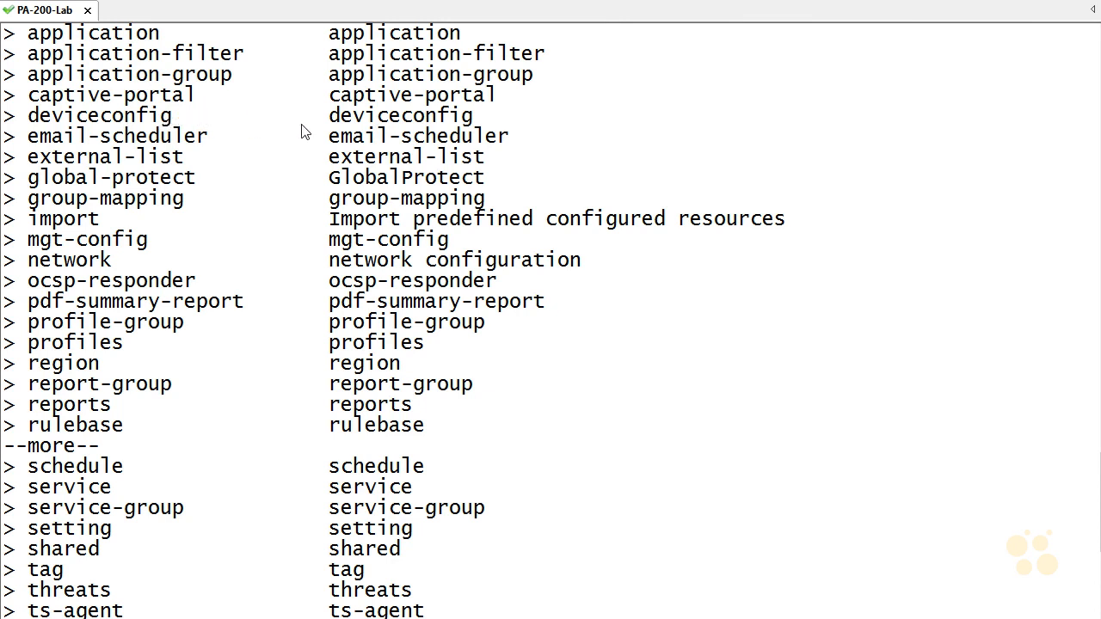
scroll(302, 131, down, 5)
Step: List the options available under set deviceconfig
text(set def)
key(BackSpace)
text(v)
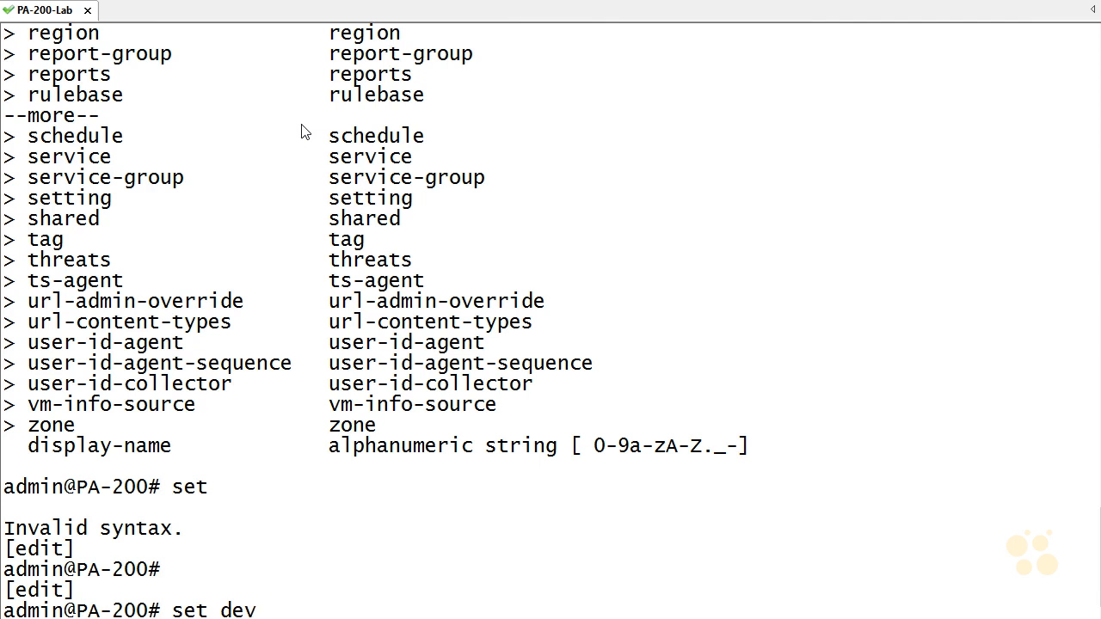
key(Tab)
key(Tab)
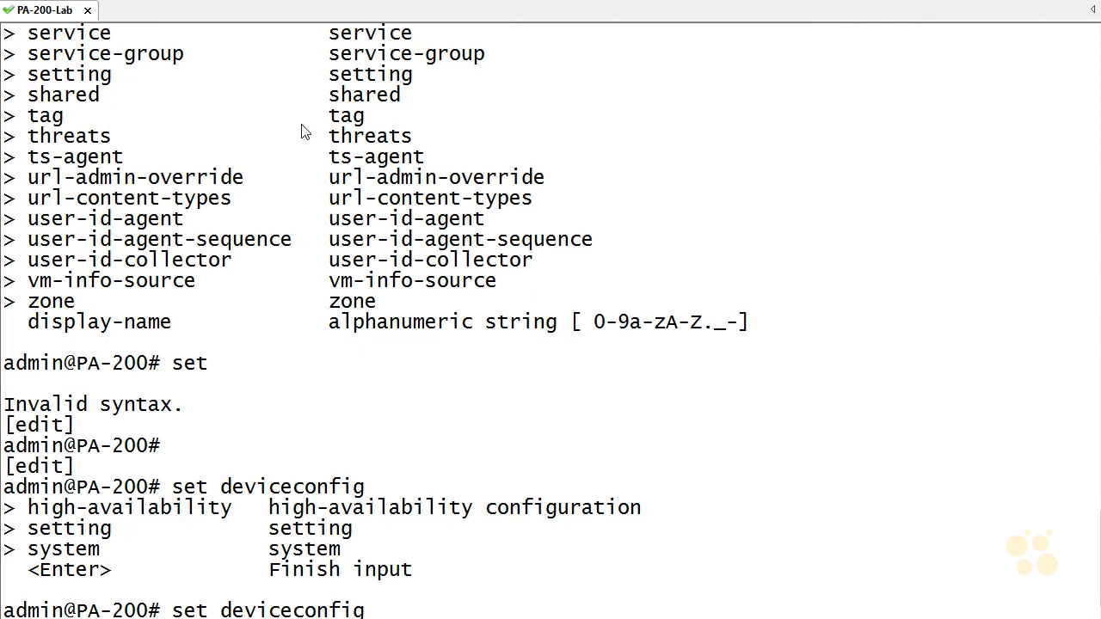
Step: Review the full list of options under set deviceconfig system, and return to an empty configuration prompt
text(sys)
key(Tab)
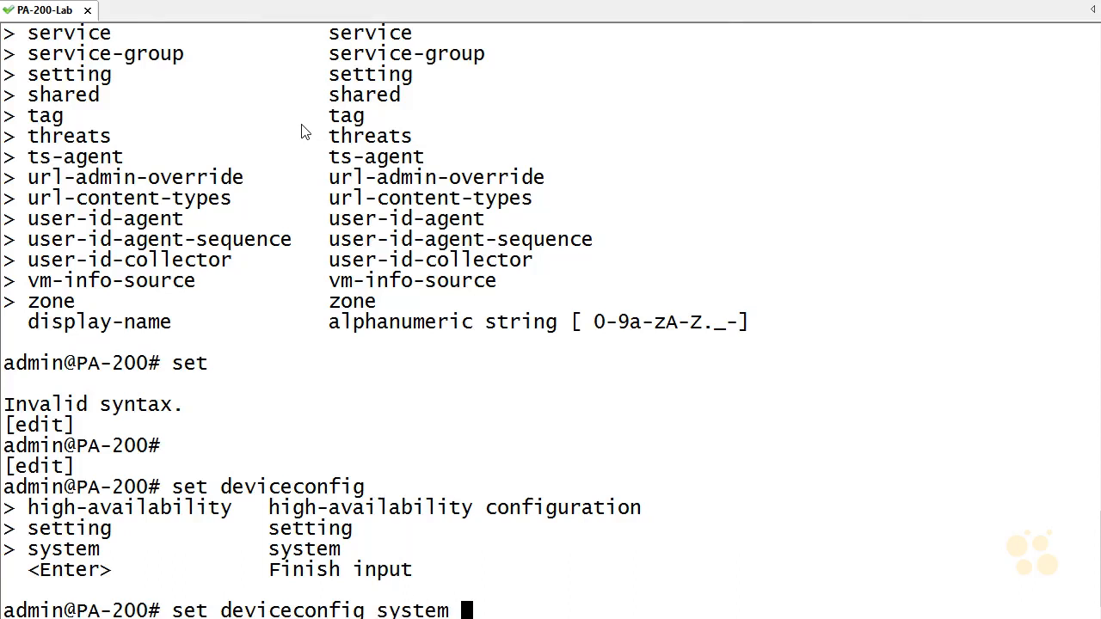
key(Tab)
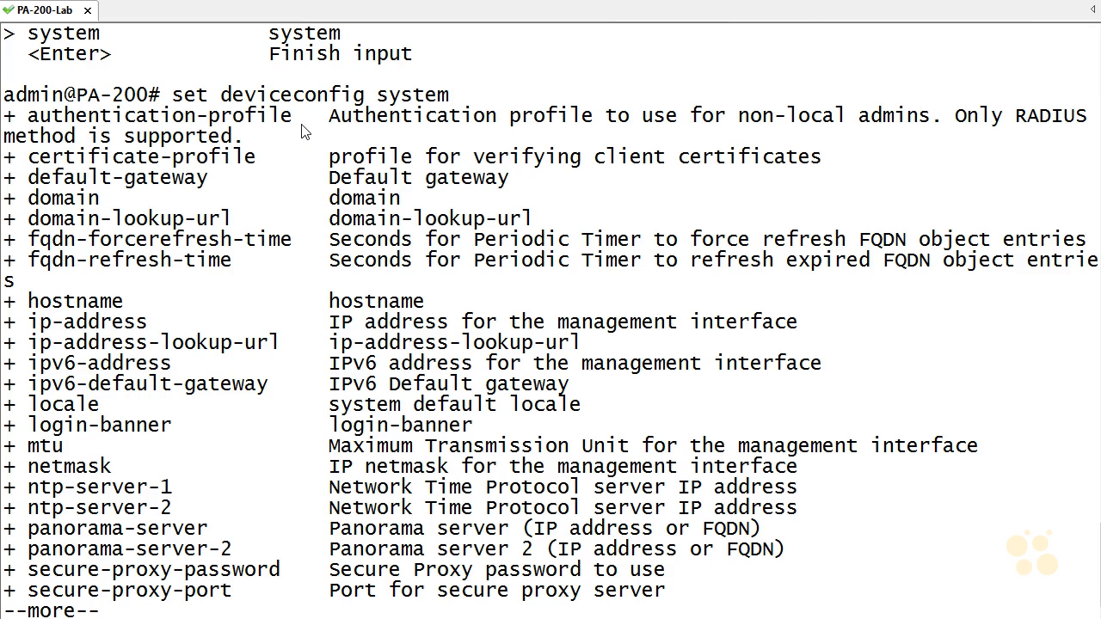
key(space)
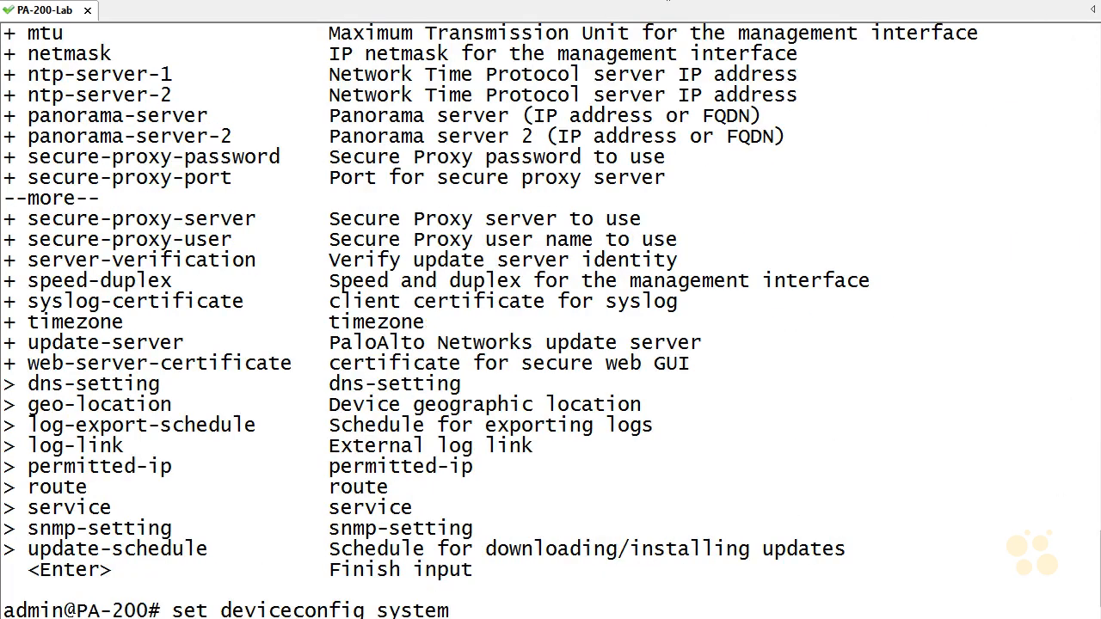
scroll(170, 443, up, 9)
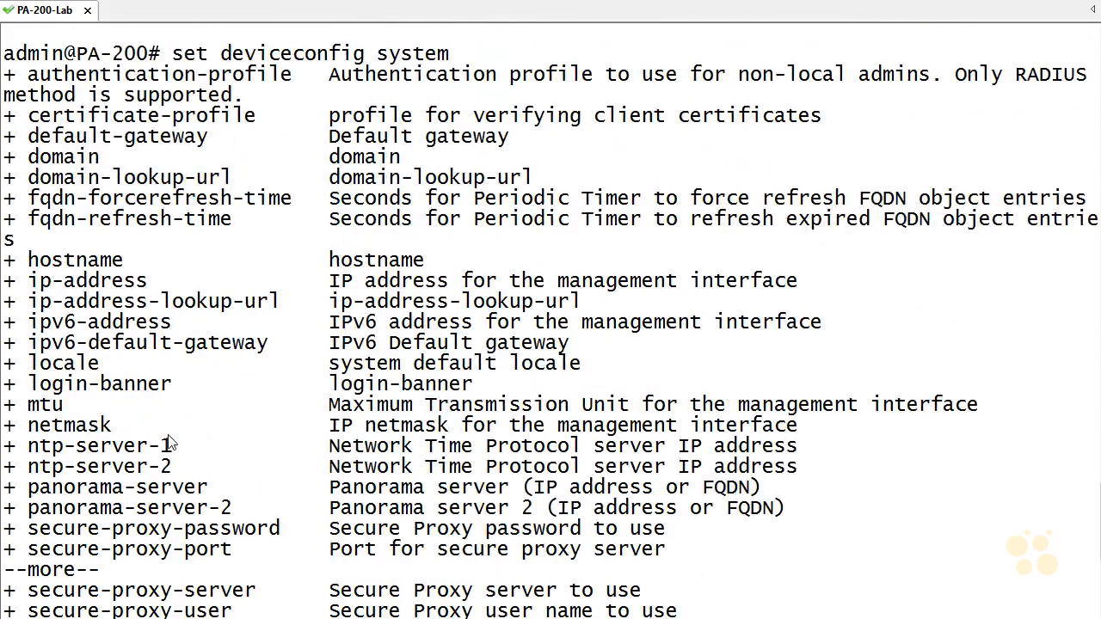
scroll(169, 443, down, 6)
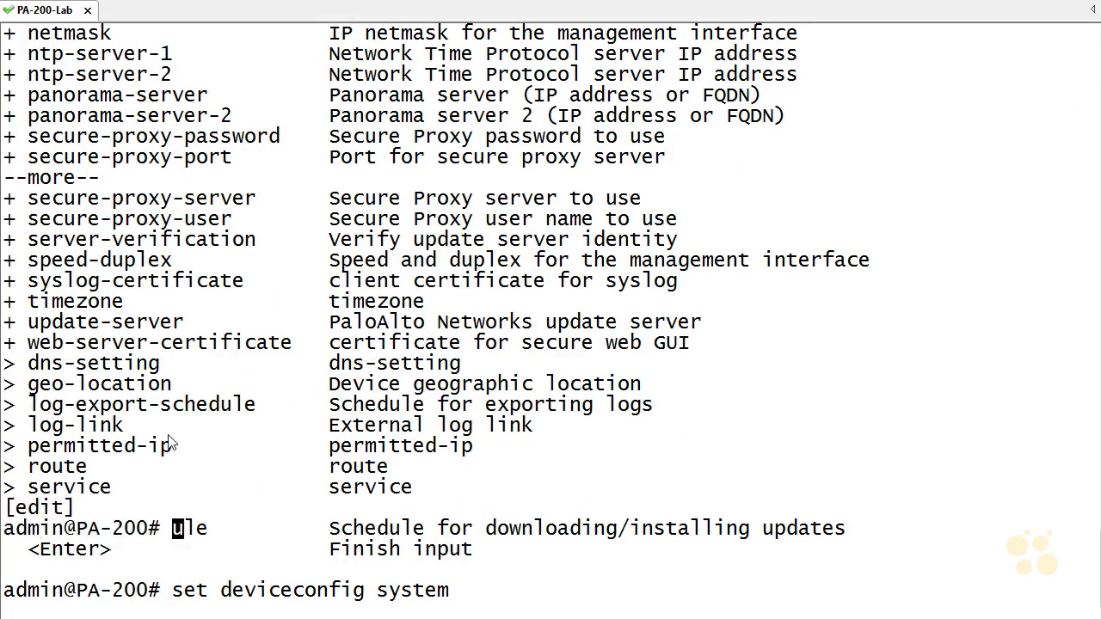
key(Return)
key(Return)
Step: Check the ip options of set deviceconfig system and try to set ipaddress to 10.10.100.68/23
text(set deviceconfig system ip)
key(question)
text(a )
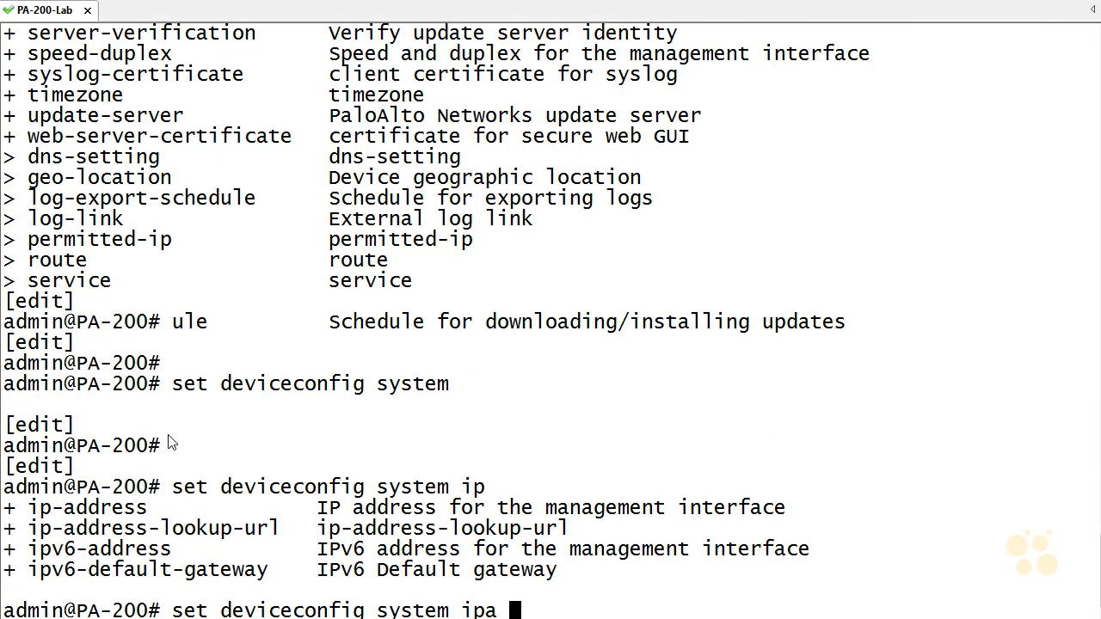
text(ddress )
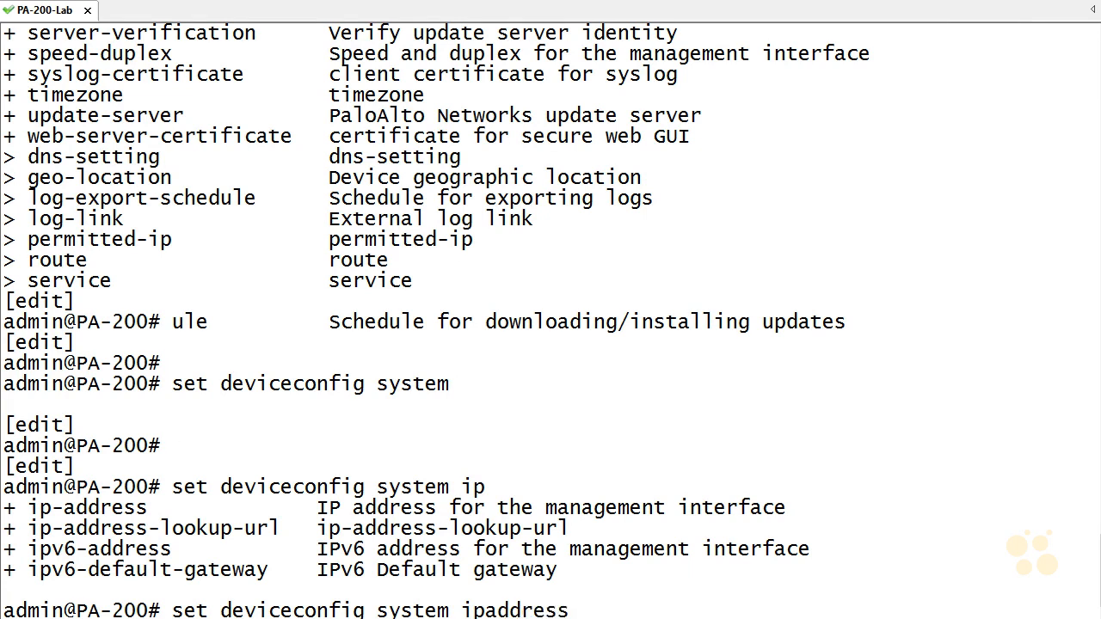
text(10.10.100.68)
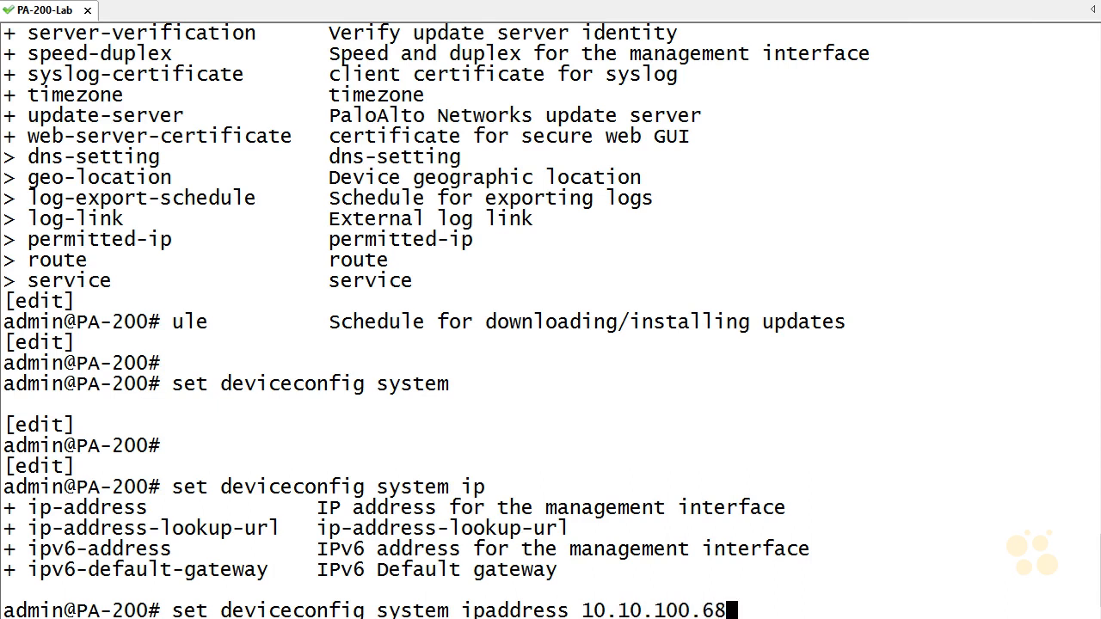
text(/23)
key(Return)
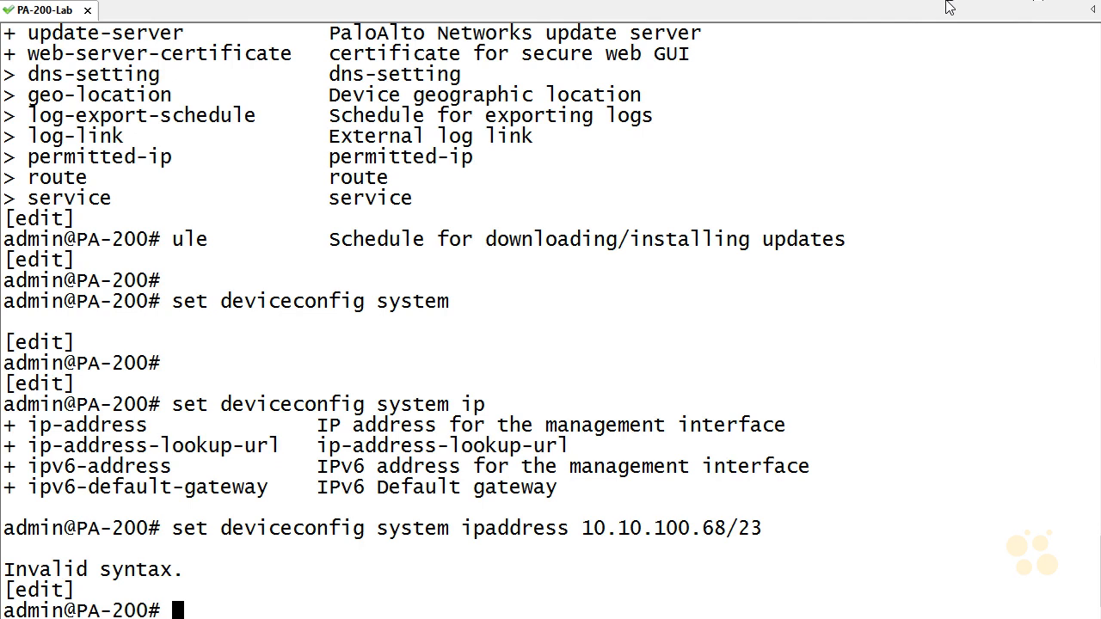
Step: Retry the ipaddress command with 10.10.100.68, leaving out the prefix length
key(Up)
key(BackSpace)
key(BackSpace)
key(BackSpace)
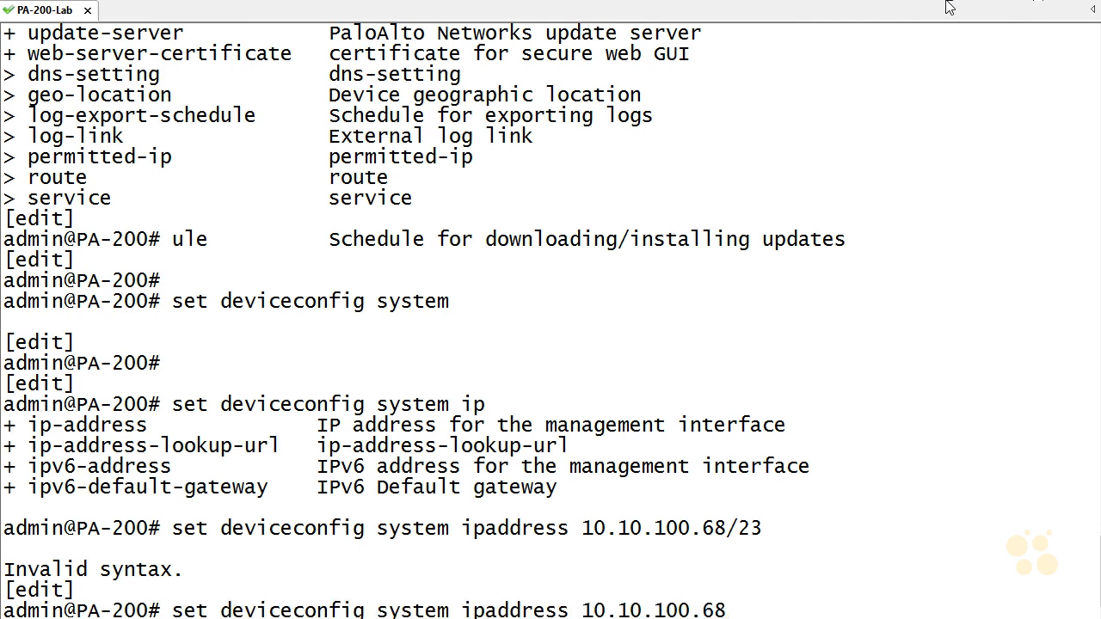
key(Return)
Step: Set the management interface's netmask to 255.255.254.0 in the deviceconfig system settings
text(set deviceconfig system netmask )
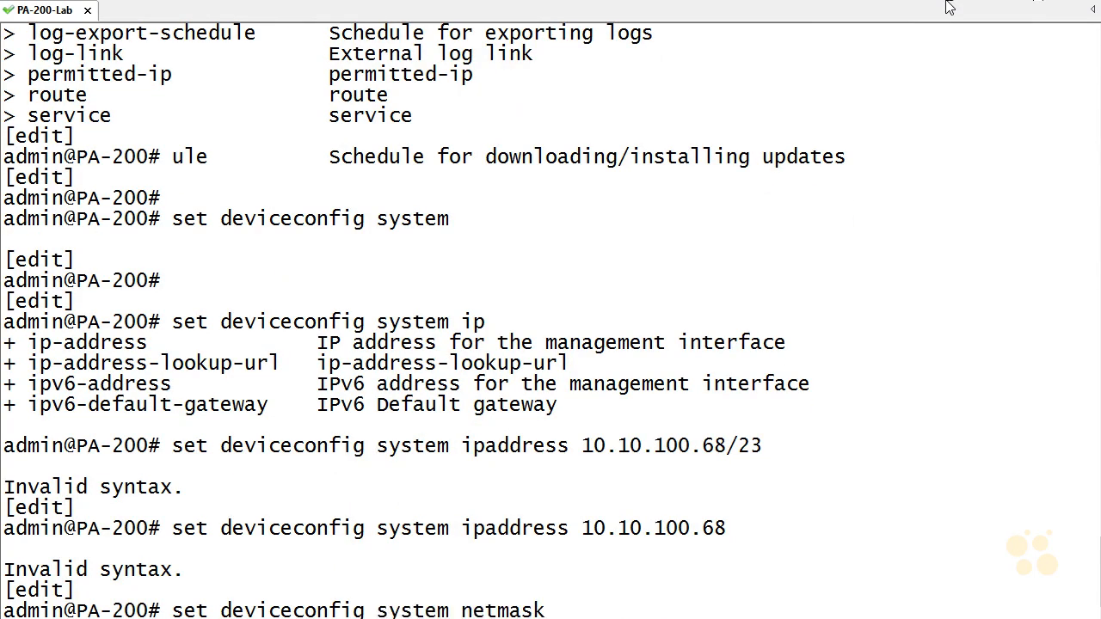
text(255.255.2)
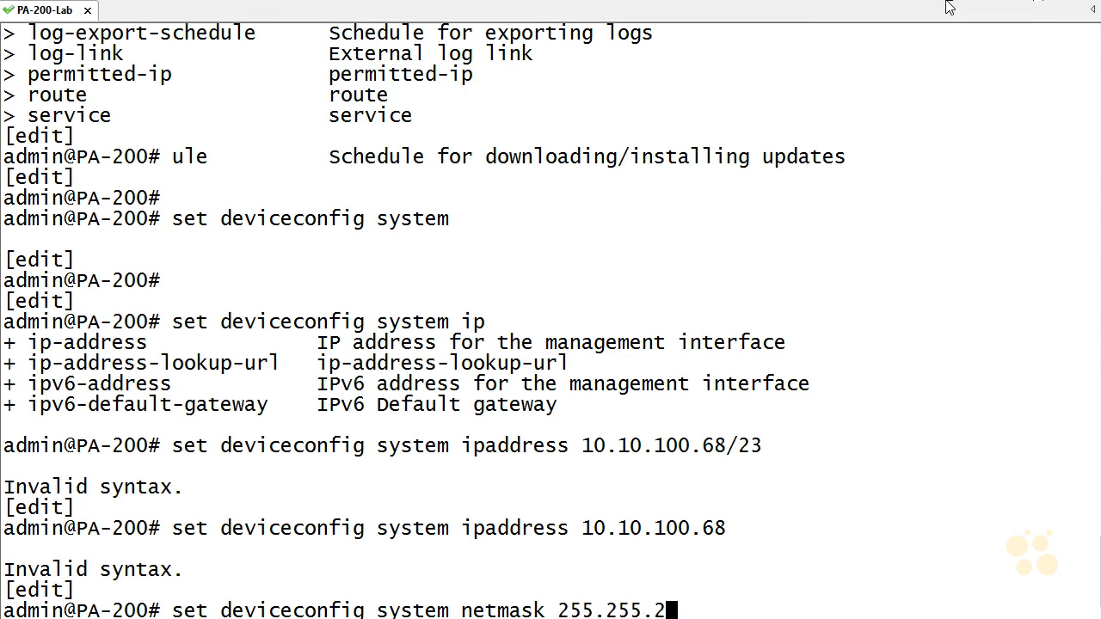
text(54.0)
key(Return)
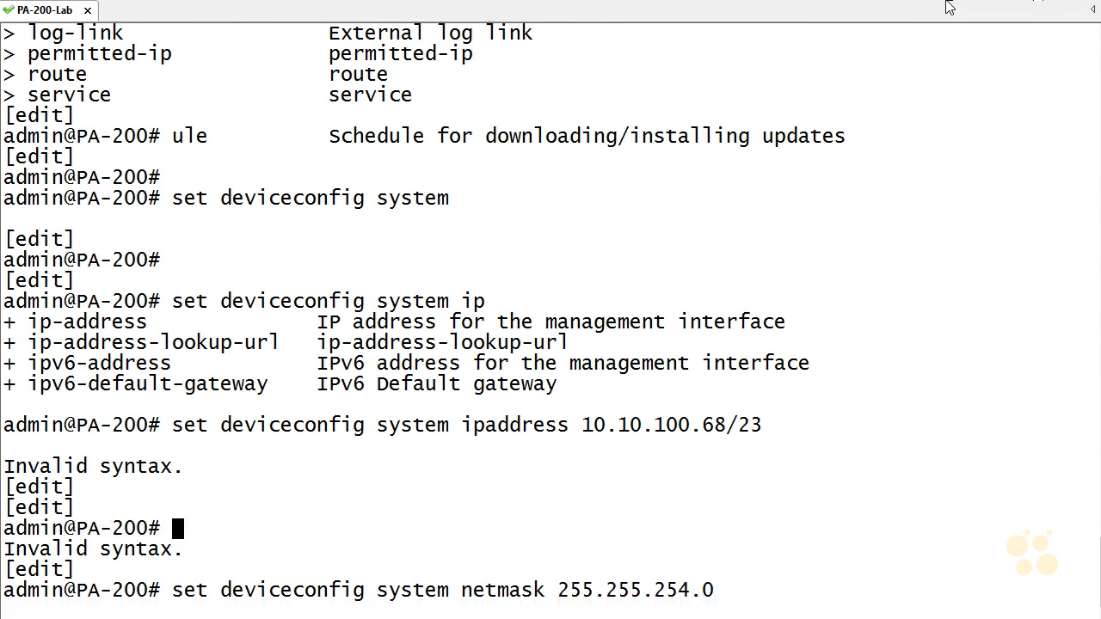
Step: Set the management interface's default gateway to 10.10.100.254 in the deviceconfig system settings
text(set devv)
key(BackSpace)
text(iceconfig s)
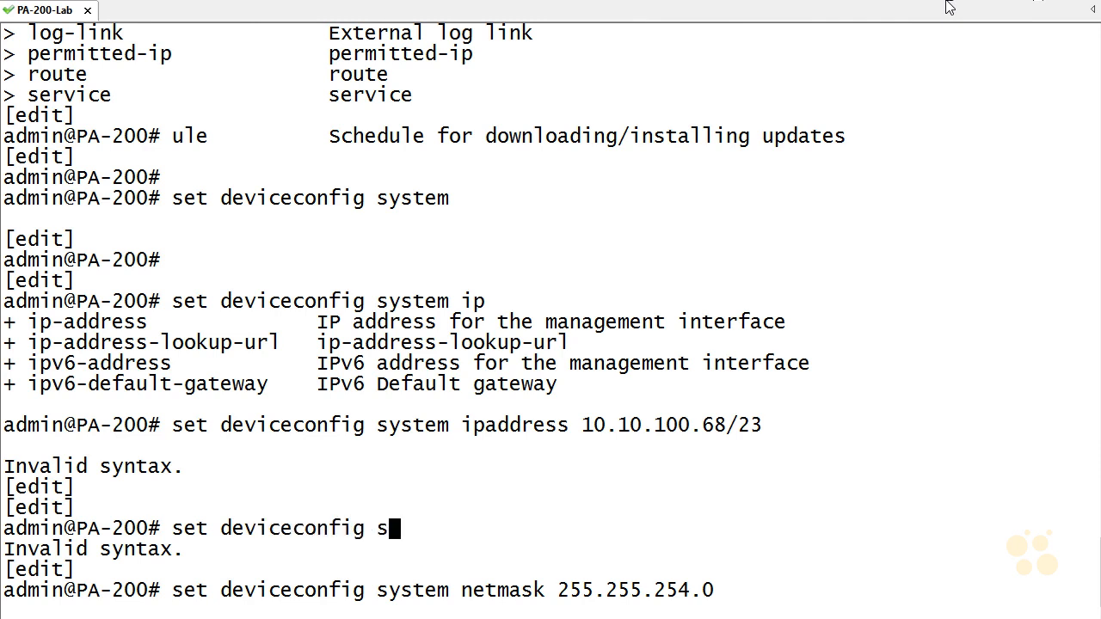
text(ystem default-gateway )
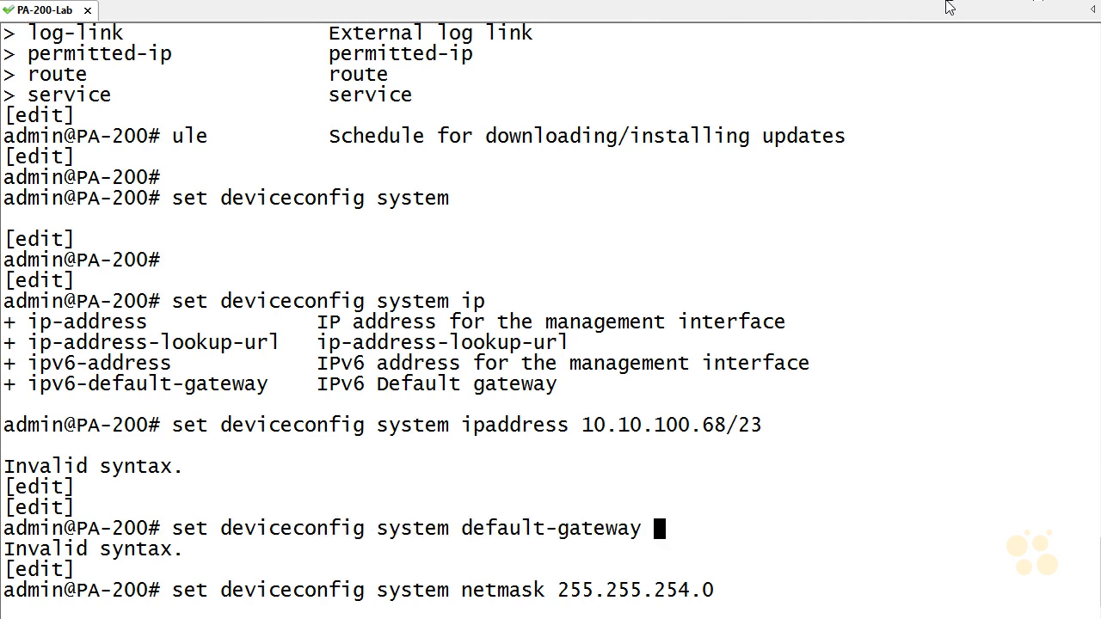
text(10.10.100.254)
key(Home)
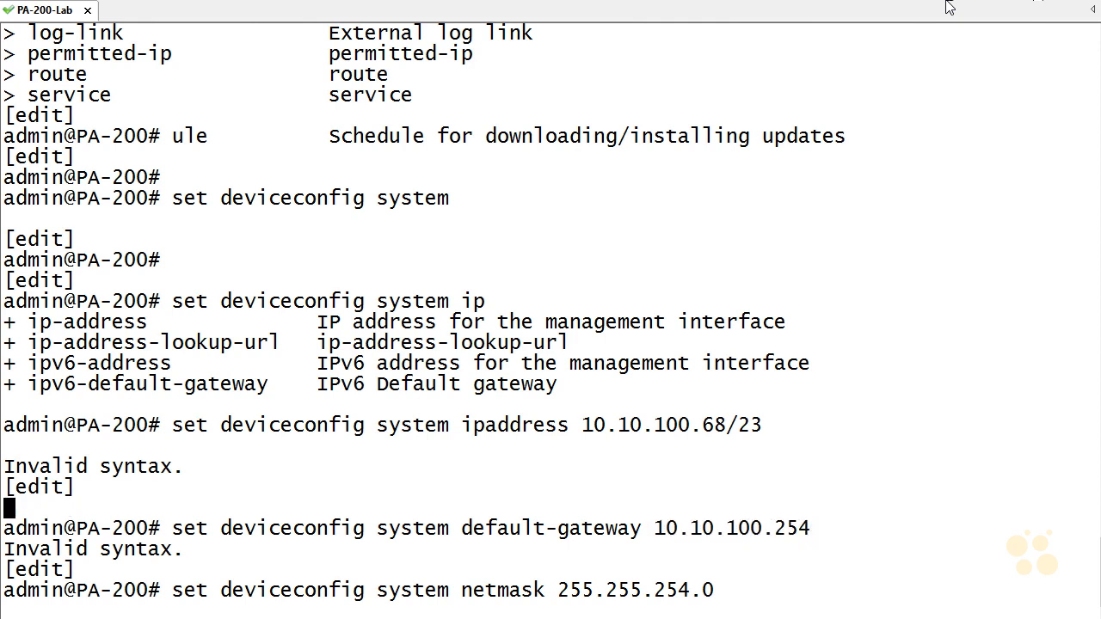
key(Return)
key(Return)
key(Return)
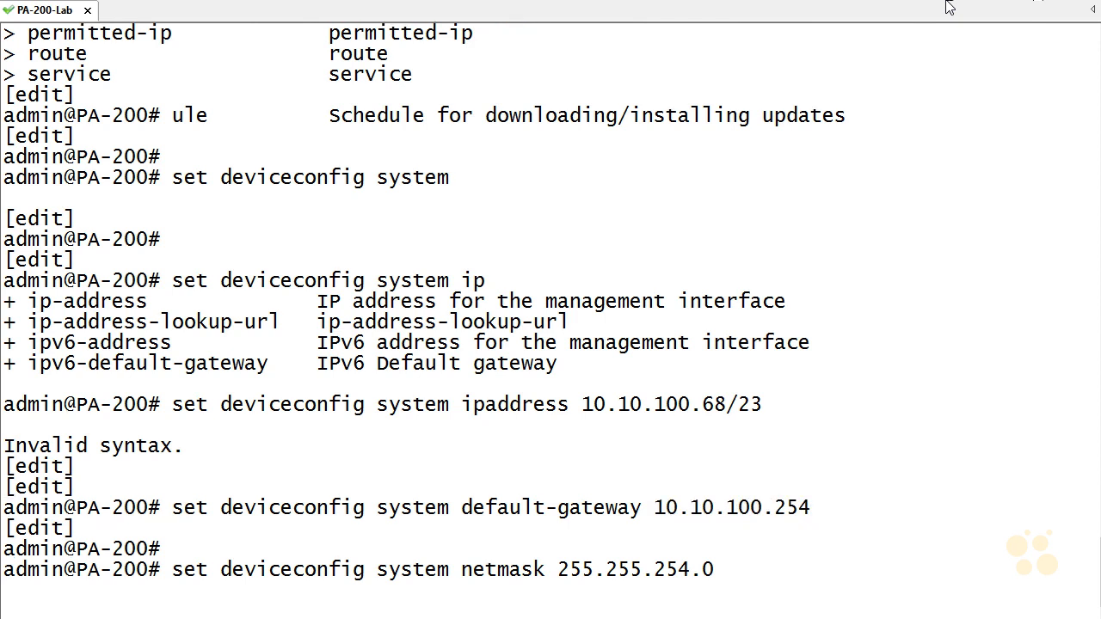
Step: Commit the management interface changes to the firewall's configuration
text(comm)
key(Return)
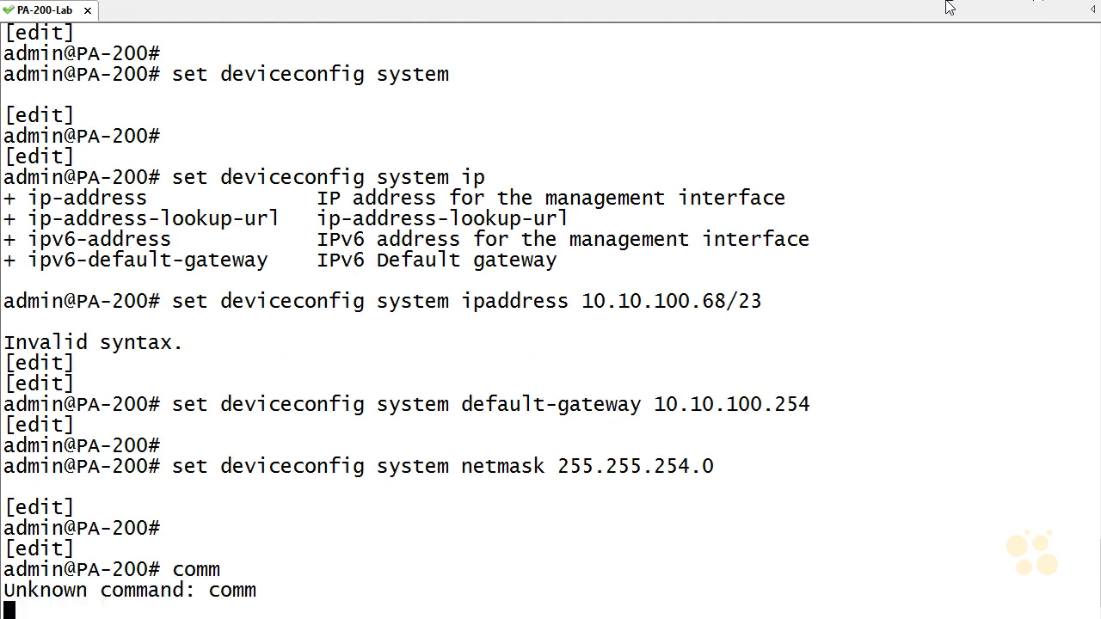
text(commit)
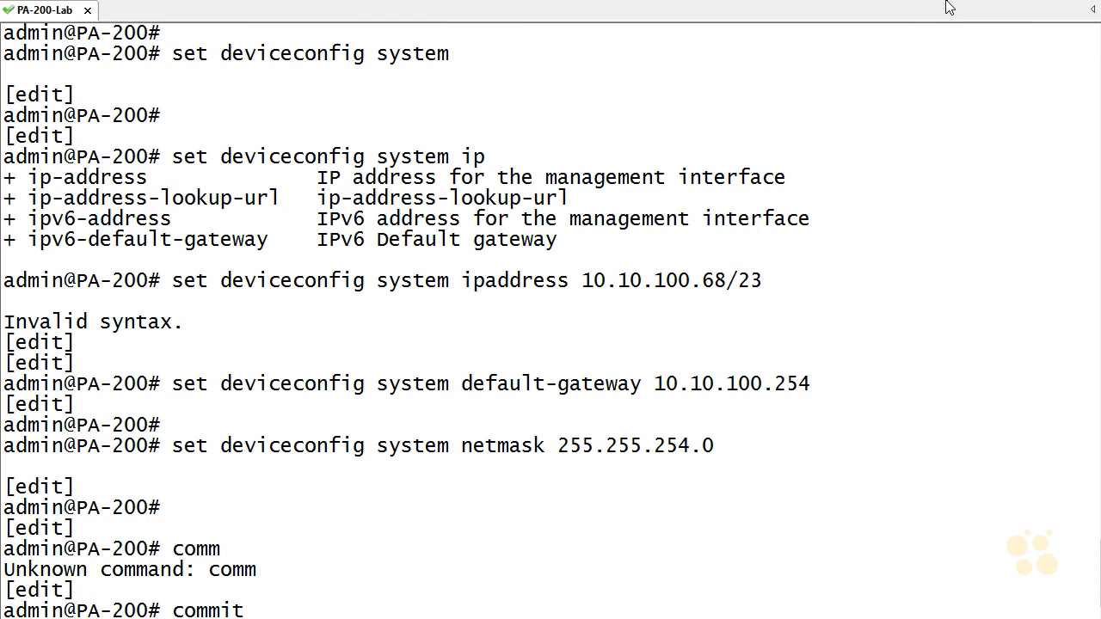
key(Return)
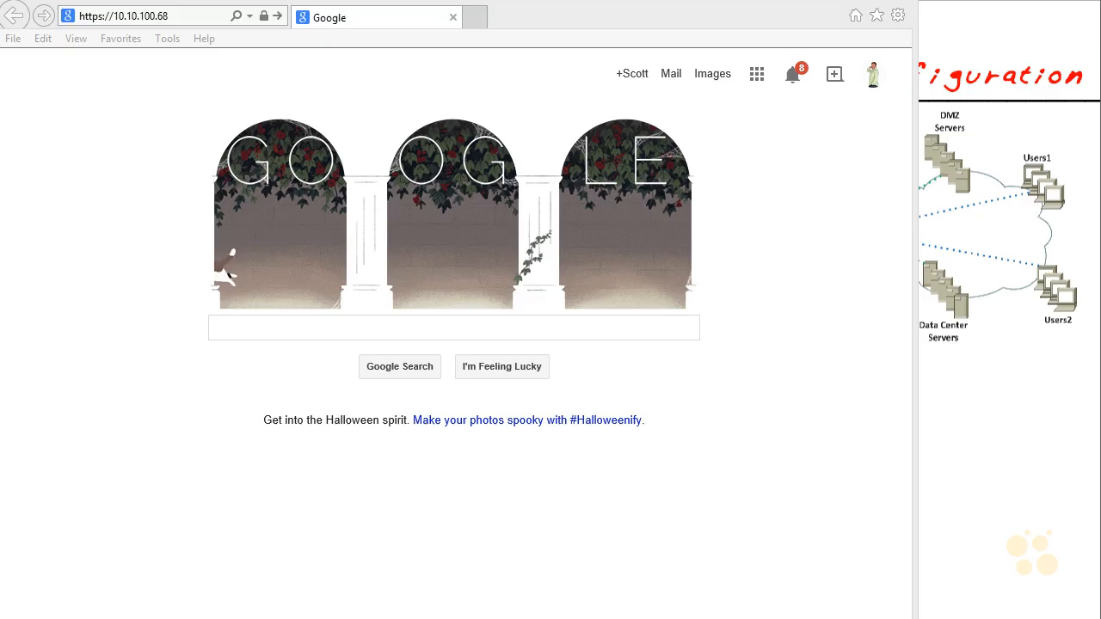
click(196, 15)
key(Return)
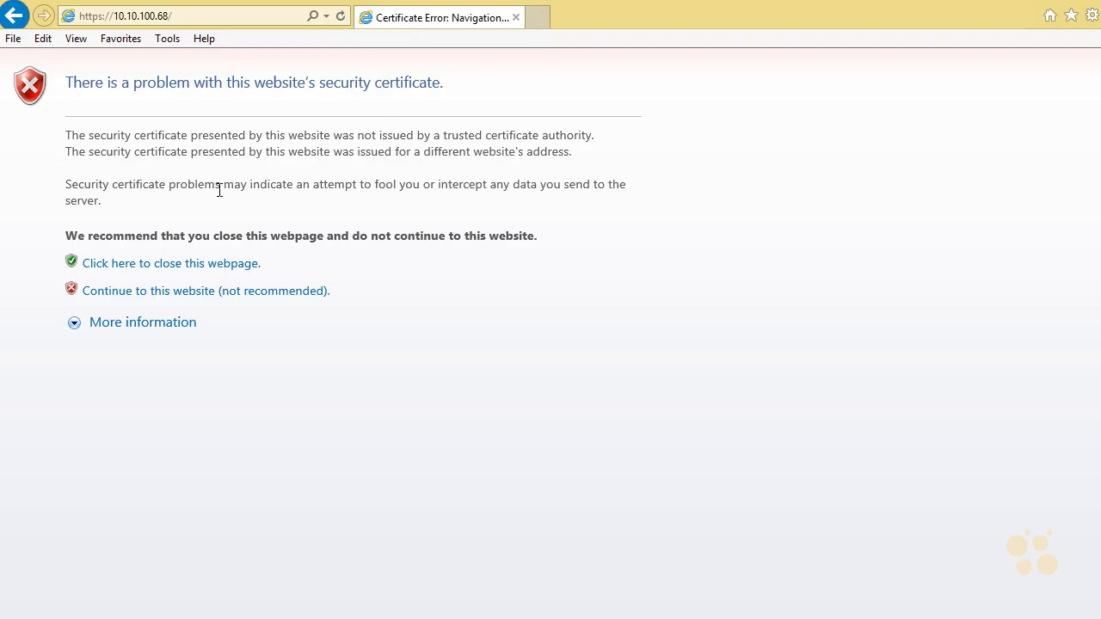
click(143, 295)
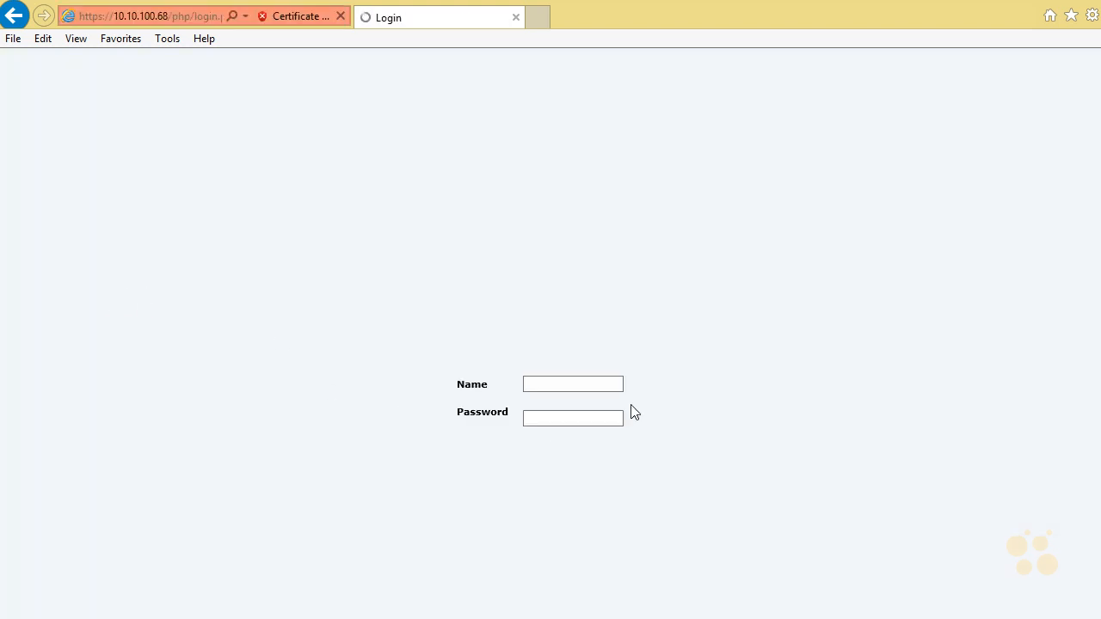
Step: Log in to the firewall with the admin account and its password, declining password storage for this site and dismissing the default-credentials warning
click(572, 347)
text(admin)
key(Tab)
text(admin)
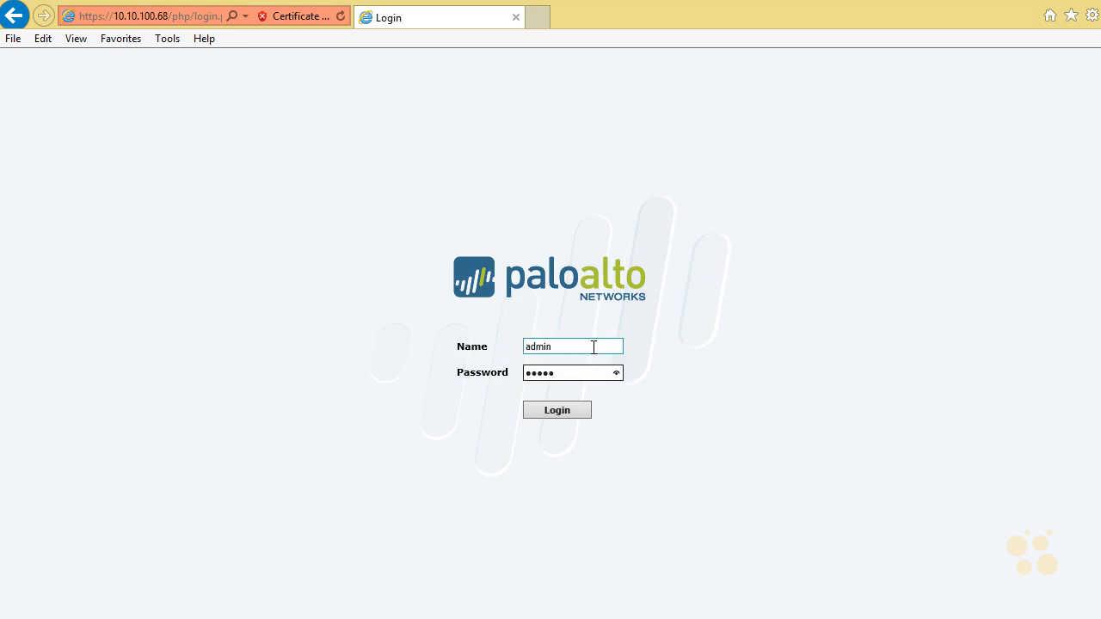
key(Return)
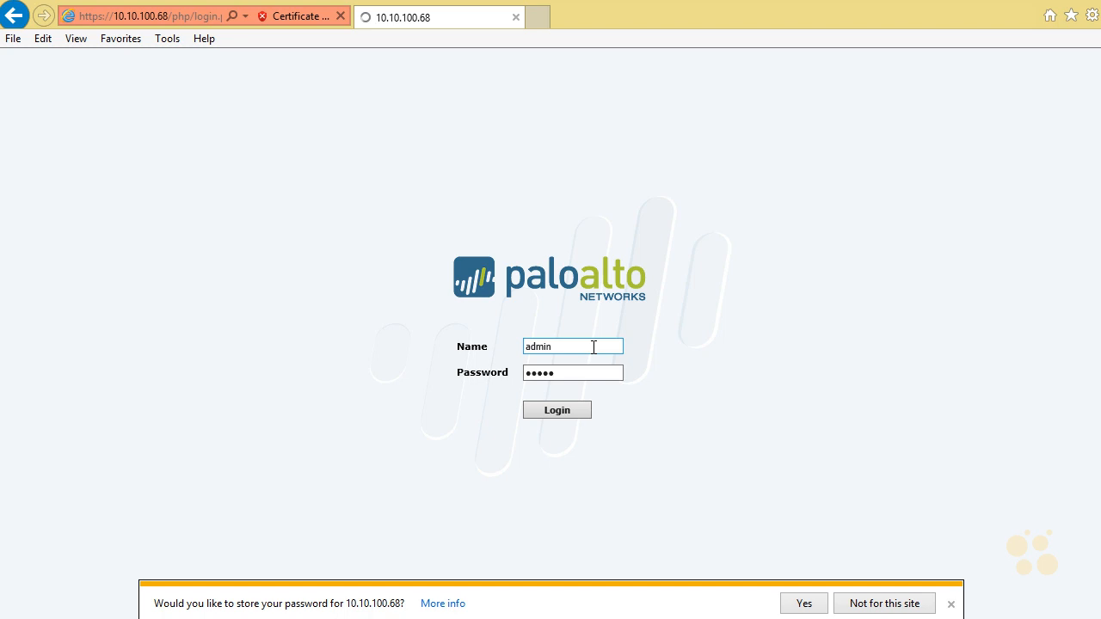
click(891, 608)
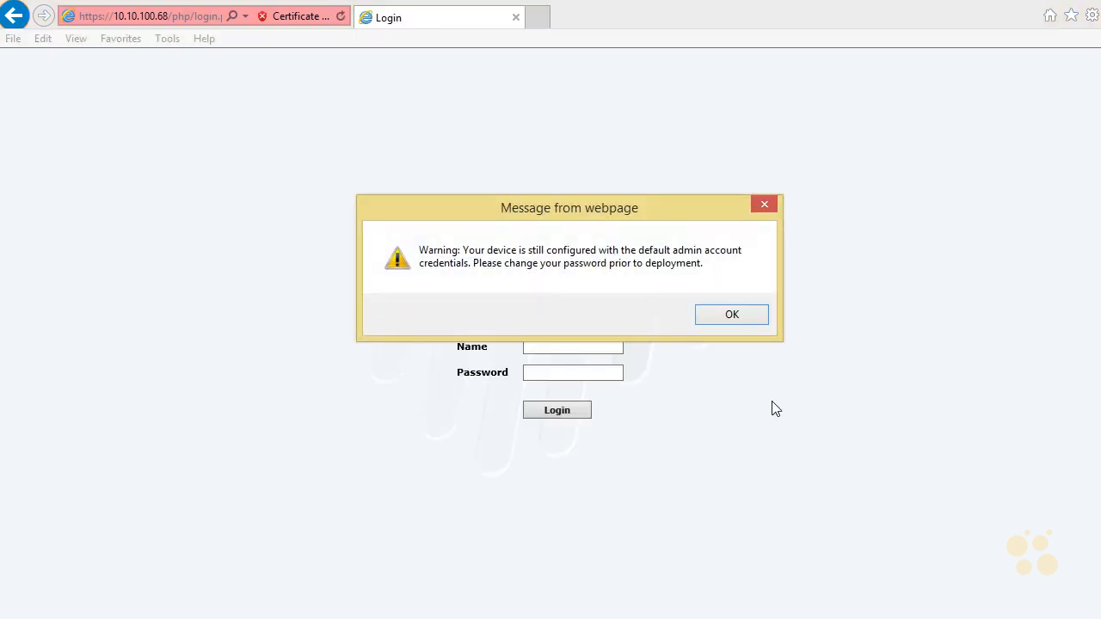
click(737, 315)
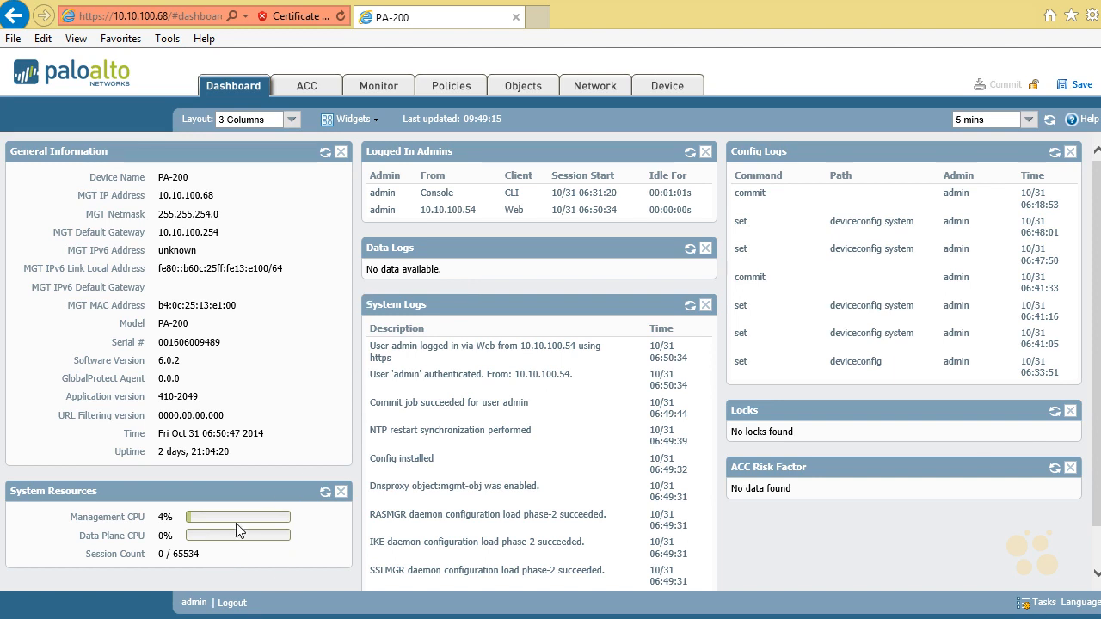
Step: Check the device information on the dashboard, and view the management settings in the device setup
drag(188, 178, 158, 183)
click(232, 191)
click(673, 91)
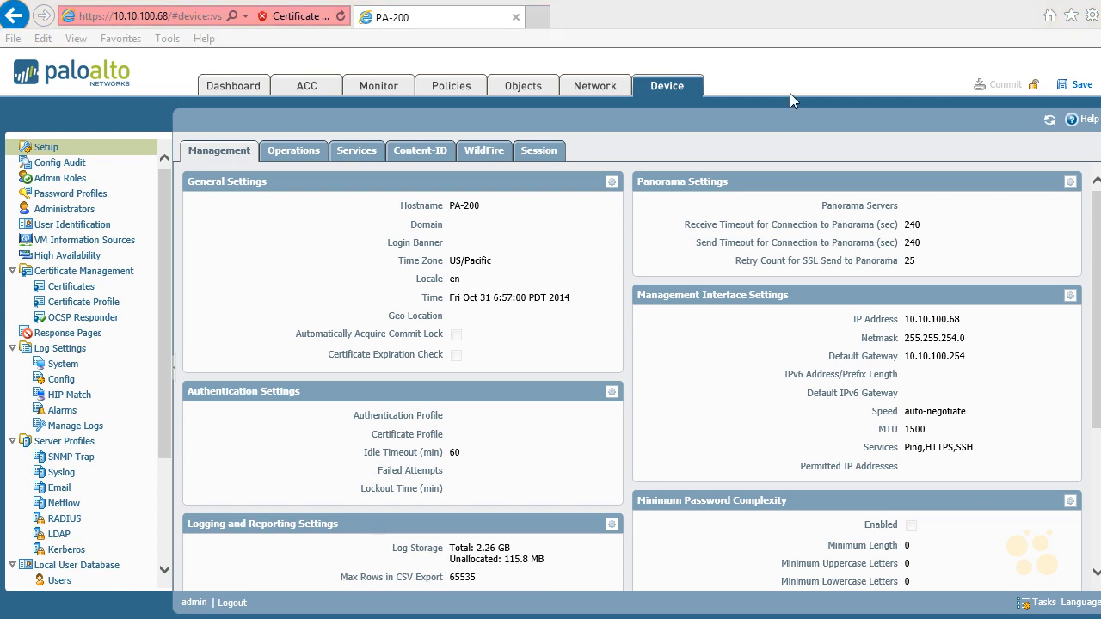
click(722, 25)
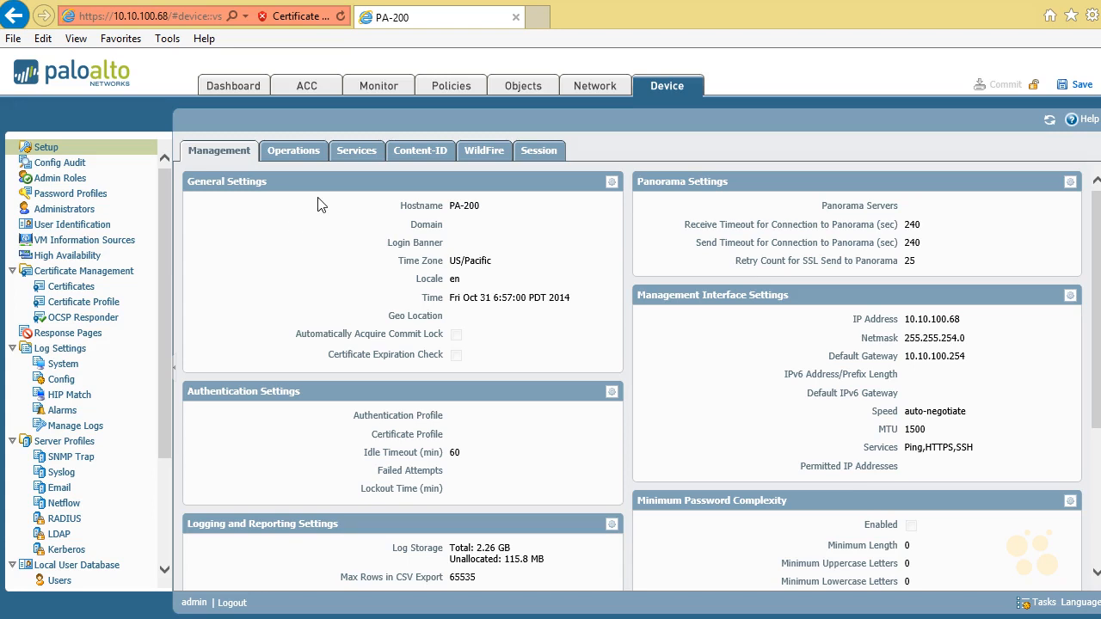
Step: Check the Service Route Configuration in the device's Services settings and close it without changes
click(351, 155)
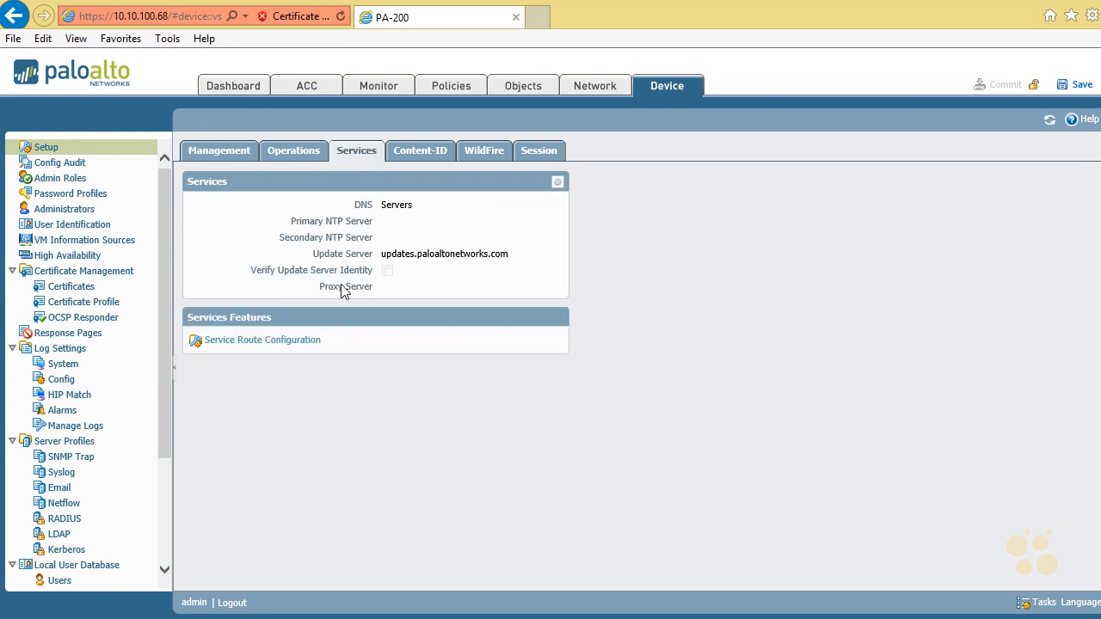
click(282, 340)
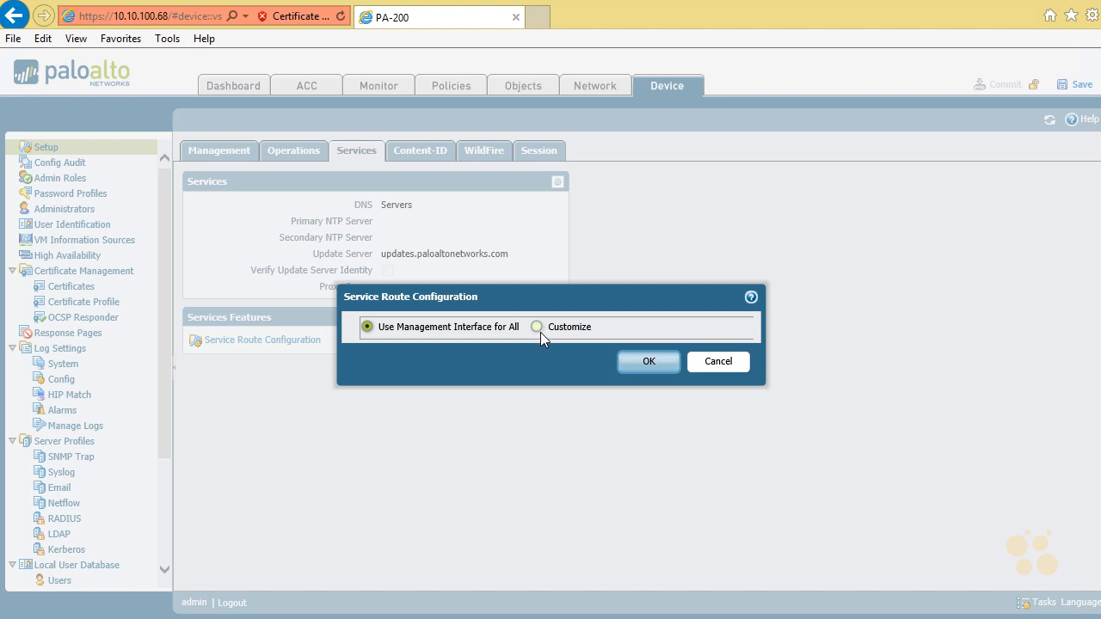
click(720, 362)
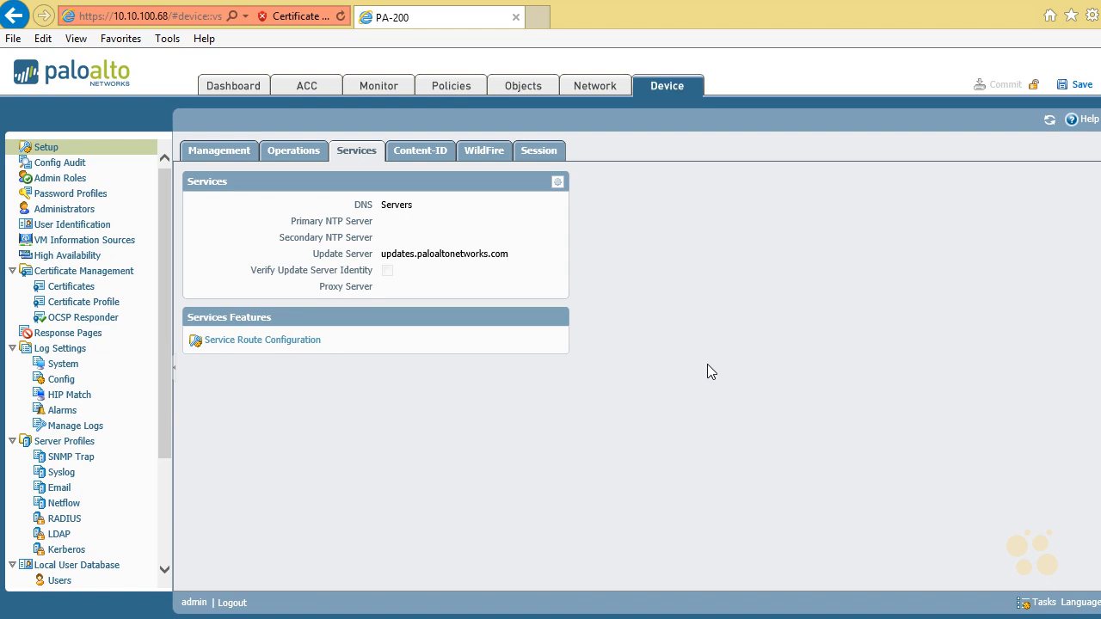
Step: Change the admin administrator's password by entering the old password, then entering and confirming the new one
click(90, 214)
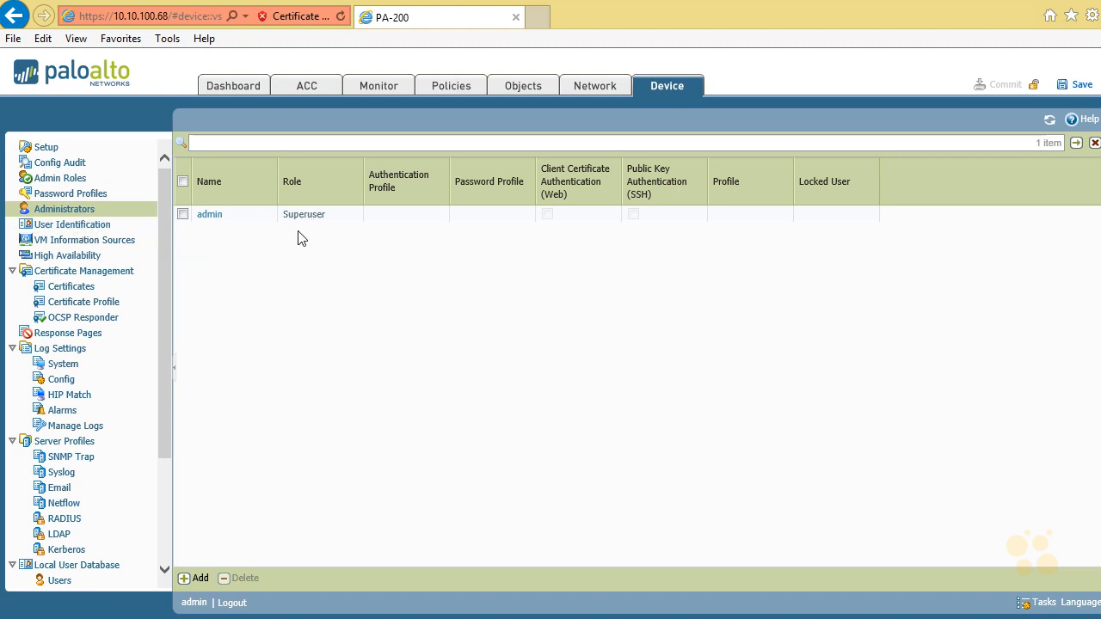
click(207, 215)
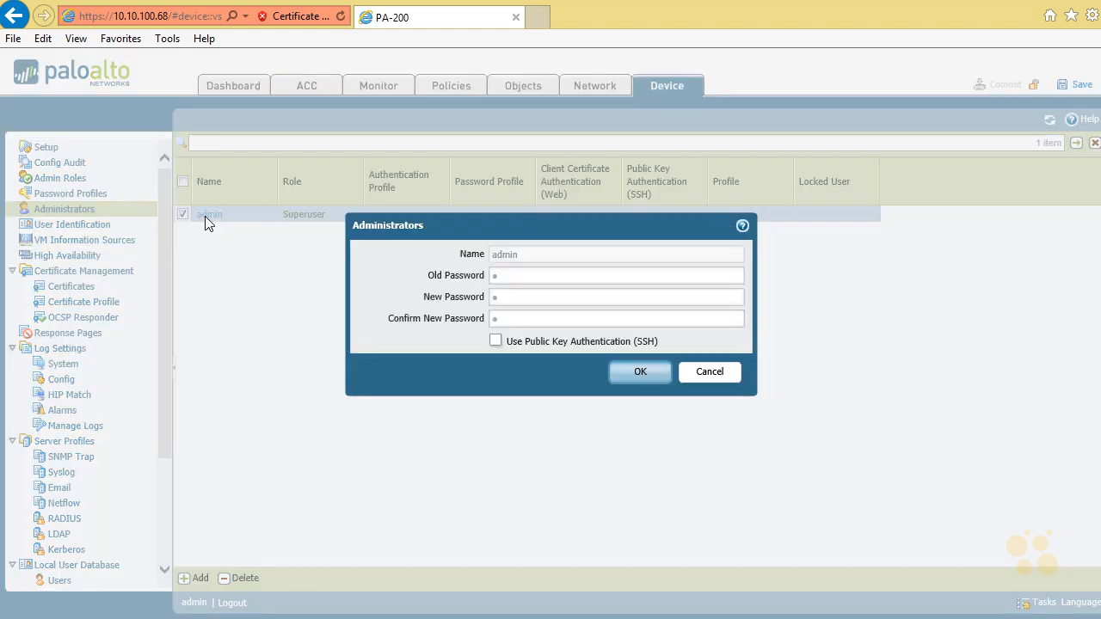
click(533, 276)
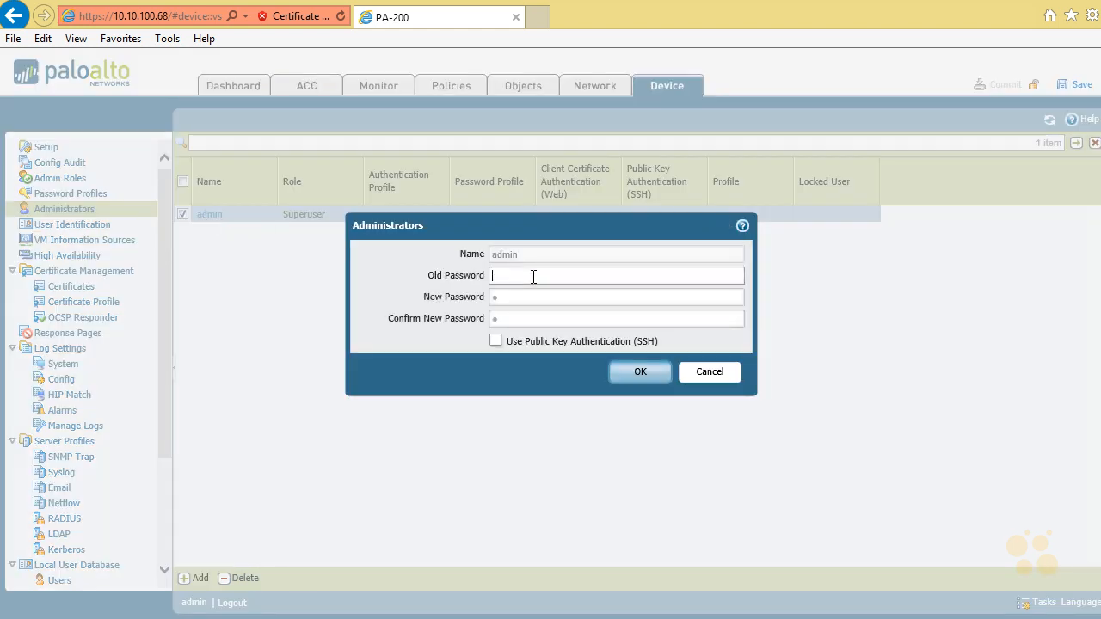
text(admin)
key(Tab)
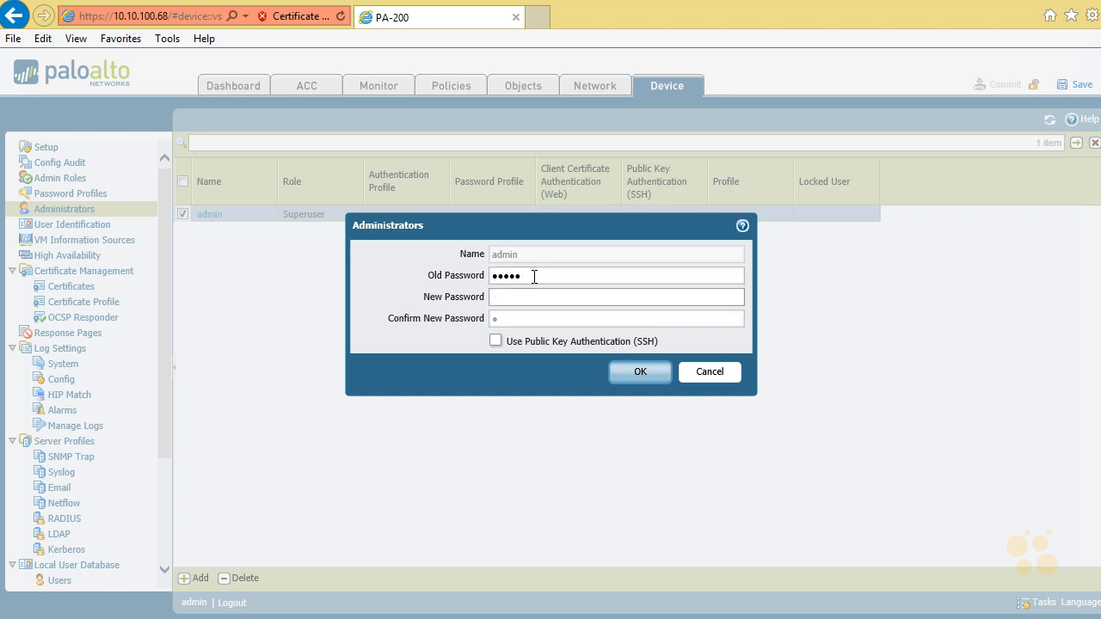
key(Tab)
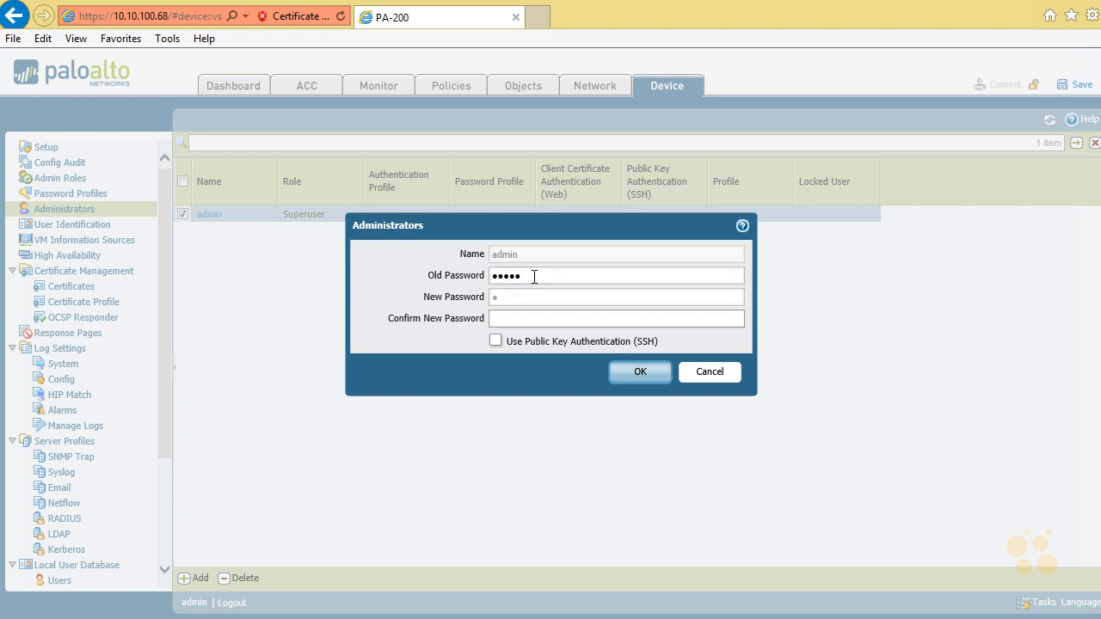
click(534, 293)
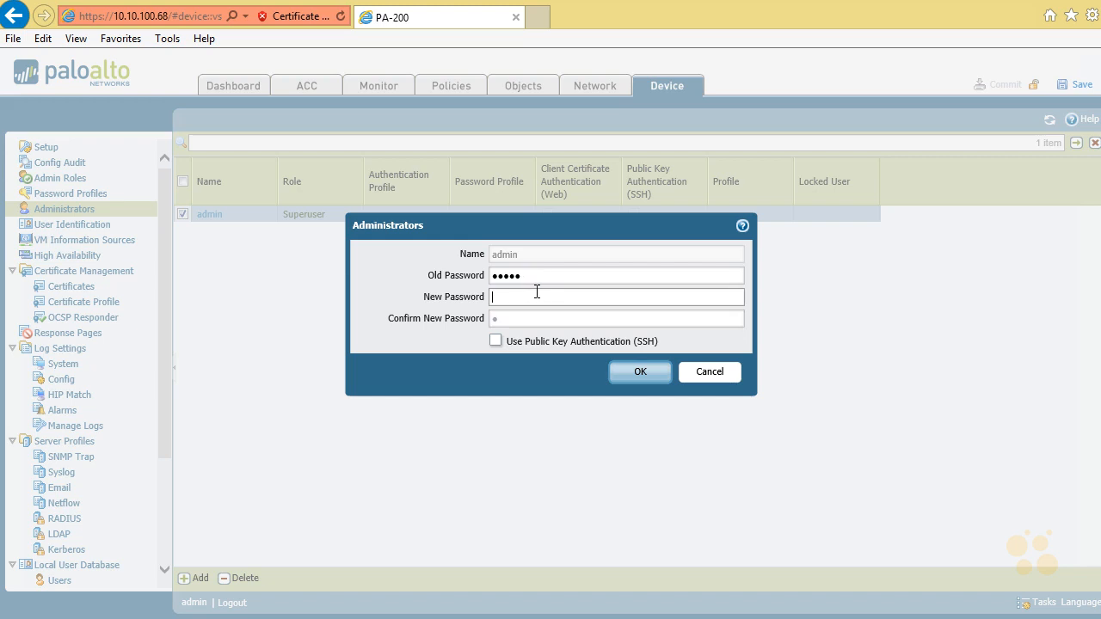
text(●●●●●●●●)
key(Tab)
text(●●●●●●●●)
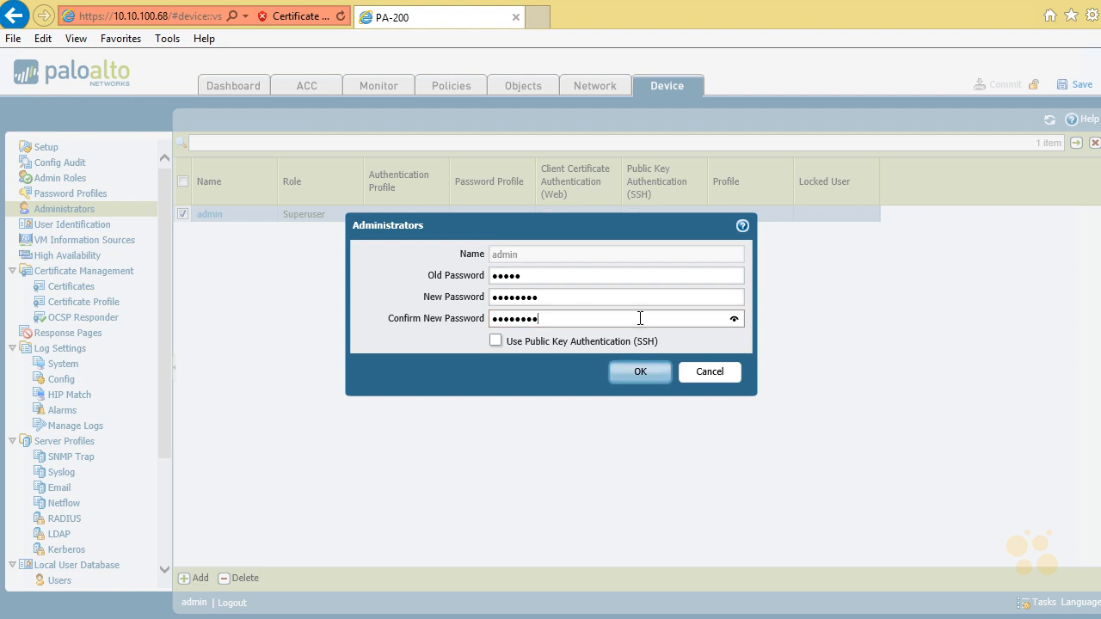
click(642, 372)
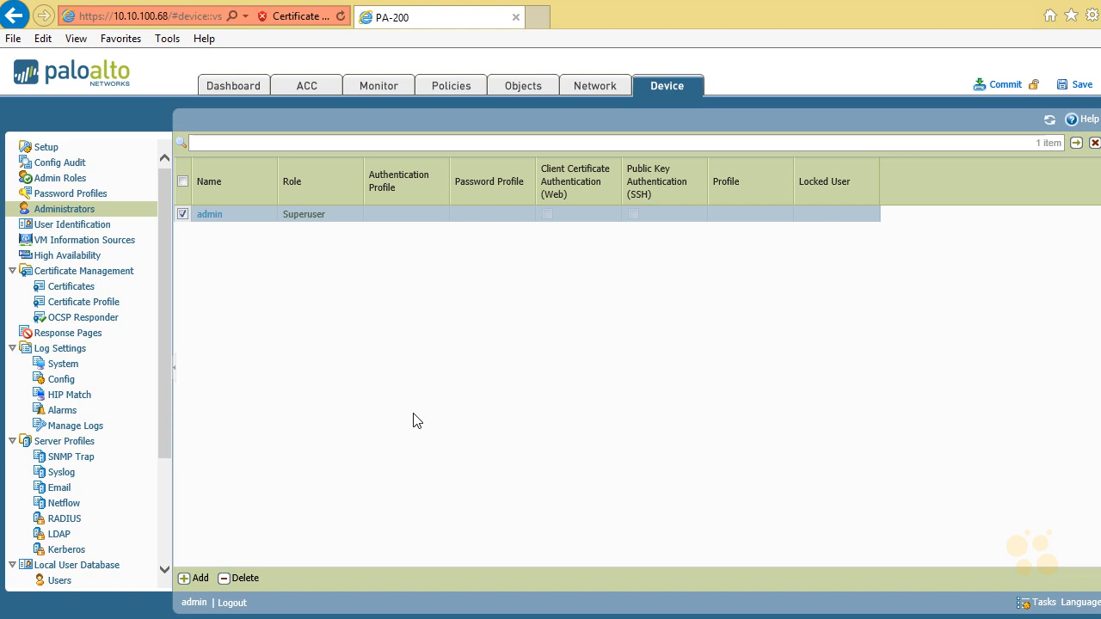
Step: Start a new administrator account, enter its user name and choose None as the authentication profile
click(184, 581)
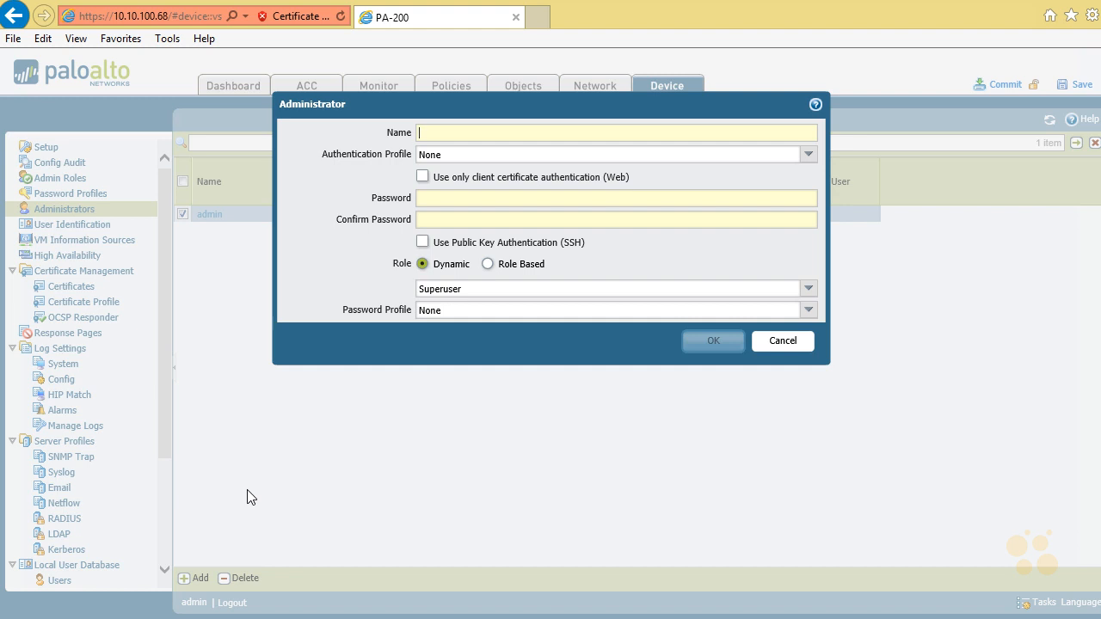
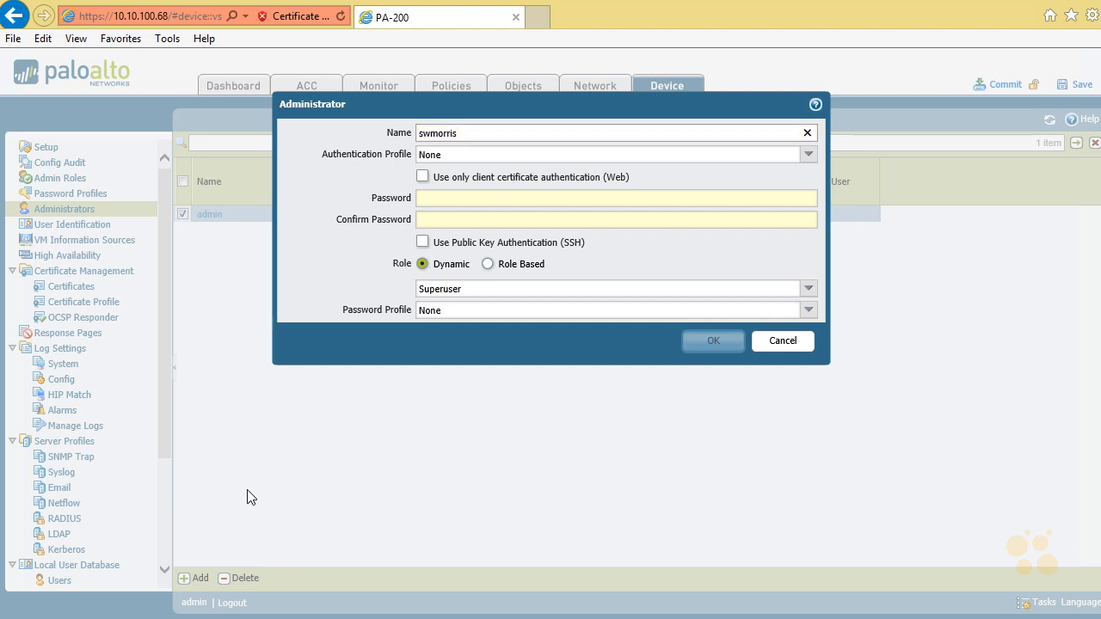
key(Tab)
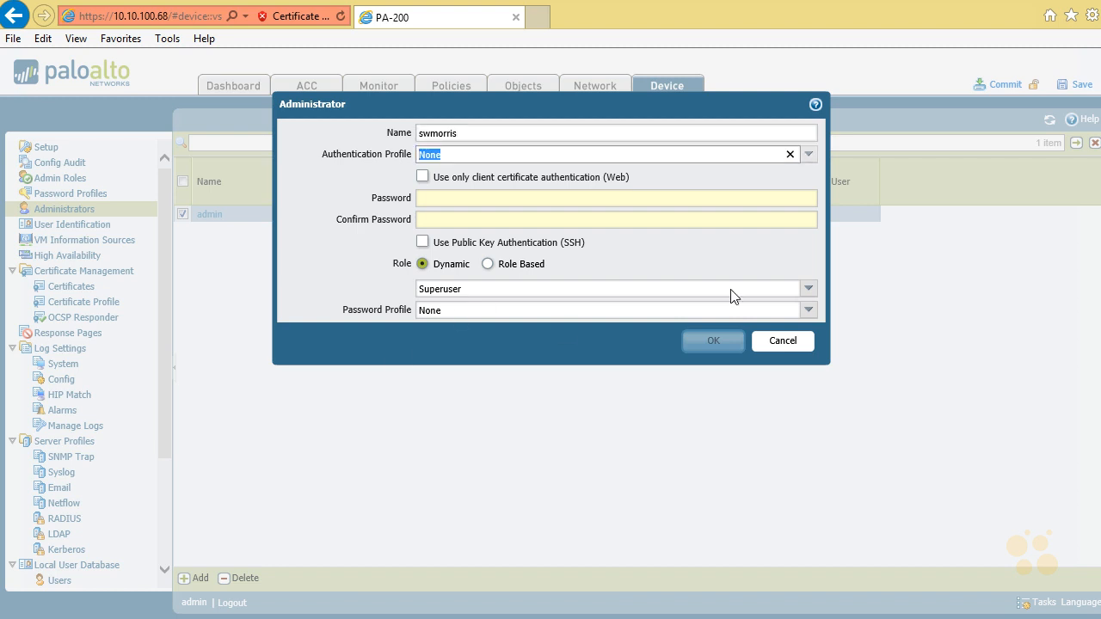
click(806, 156)
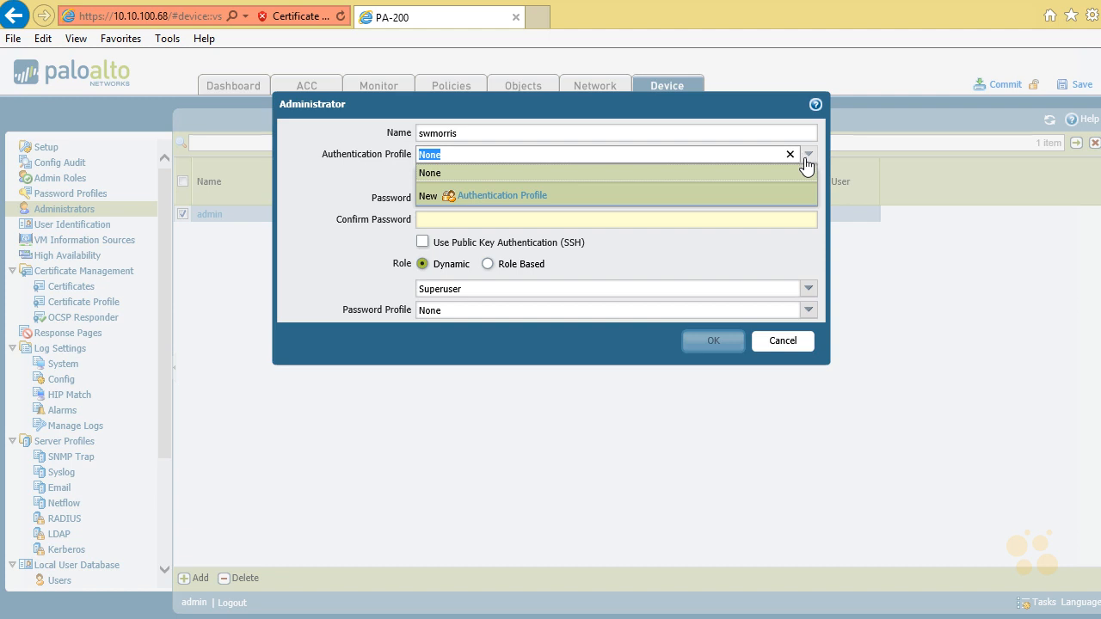
click(427, 175)
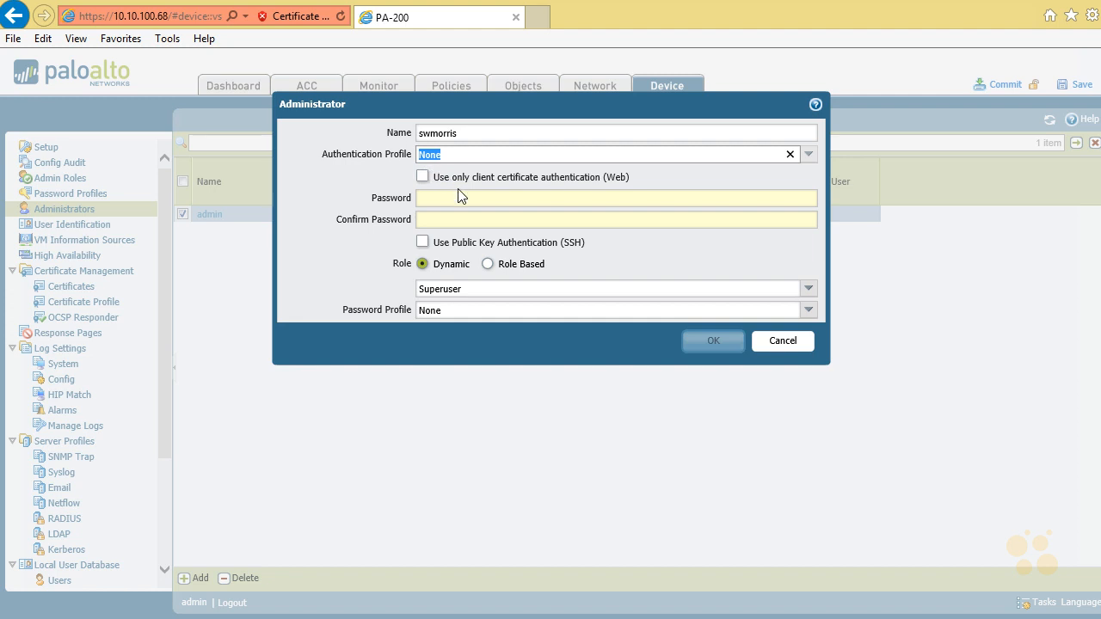
Step: Enter and confirm the new administrator's password, and save the account with the dynamic Superuser role
click(457, 198)
text(********)
key(Tab)
text(********)
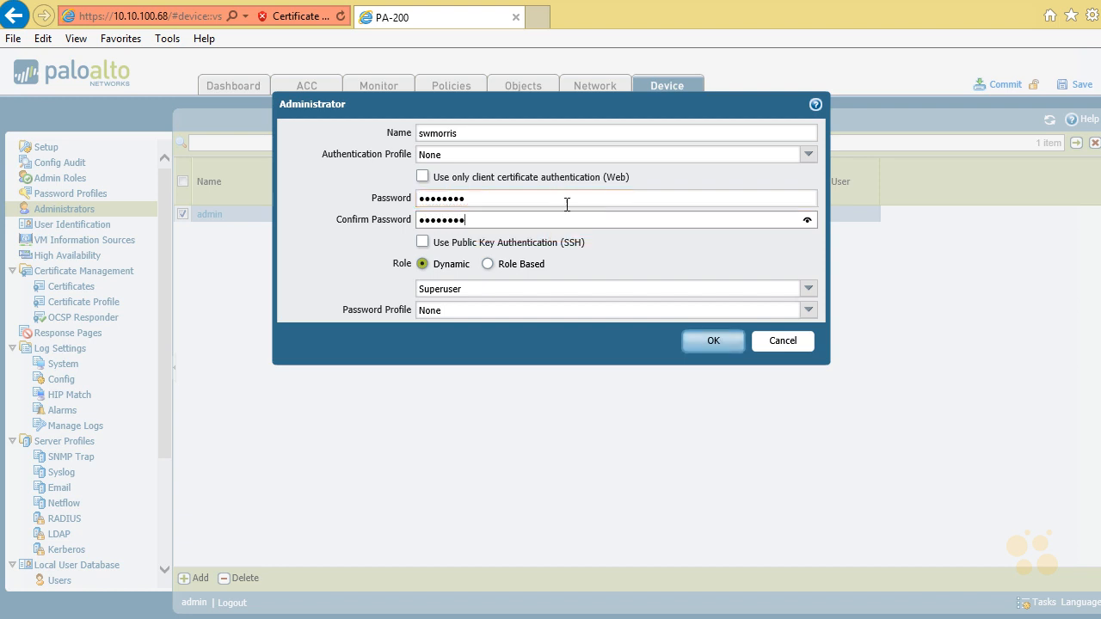
click(809, 289)
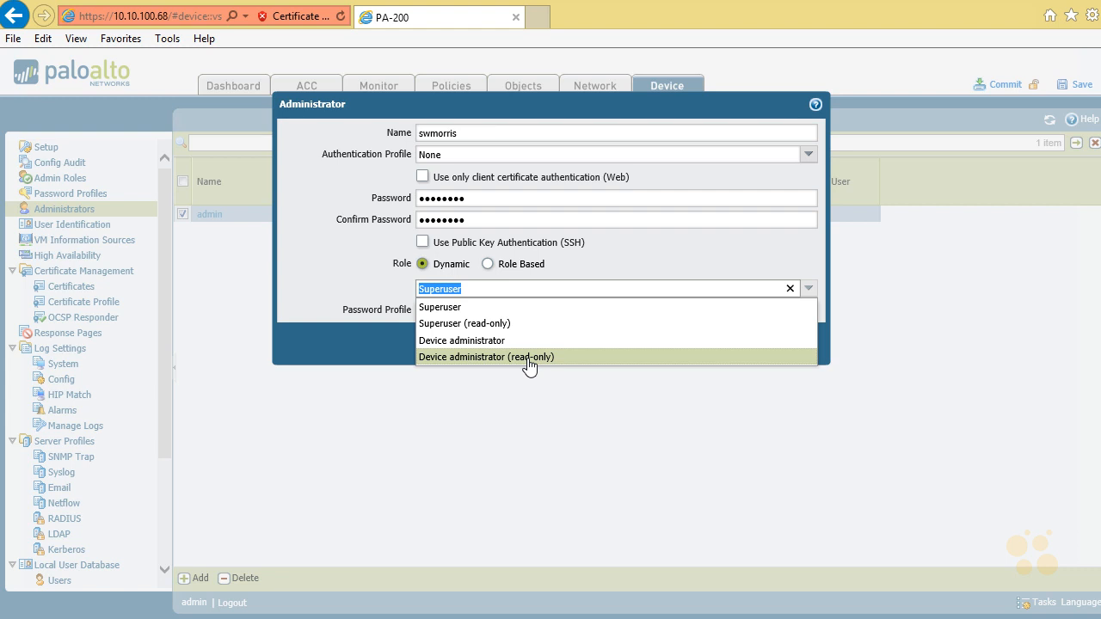
click(490, 311)
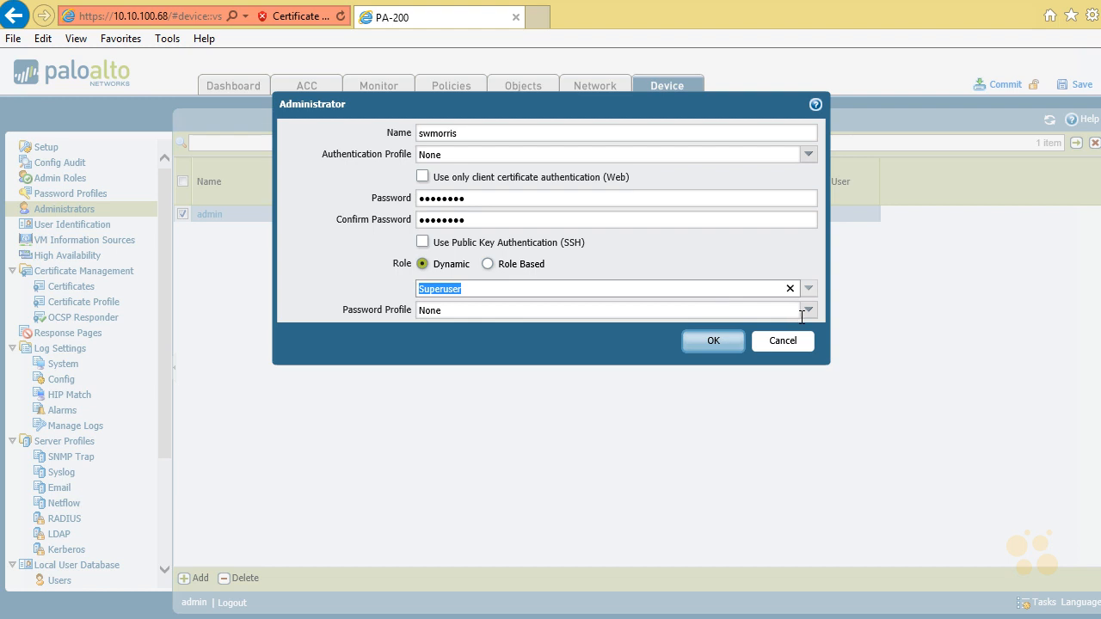
click(713, 344)
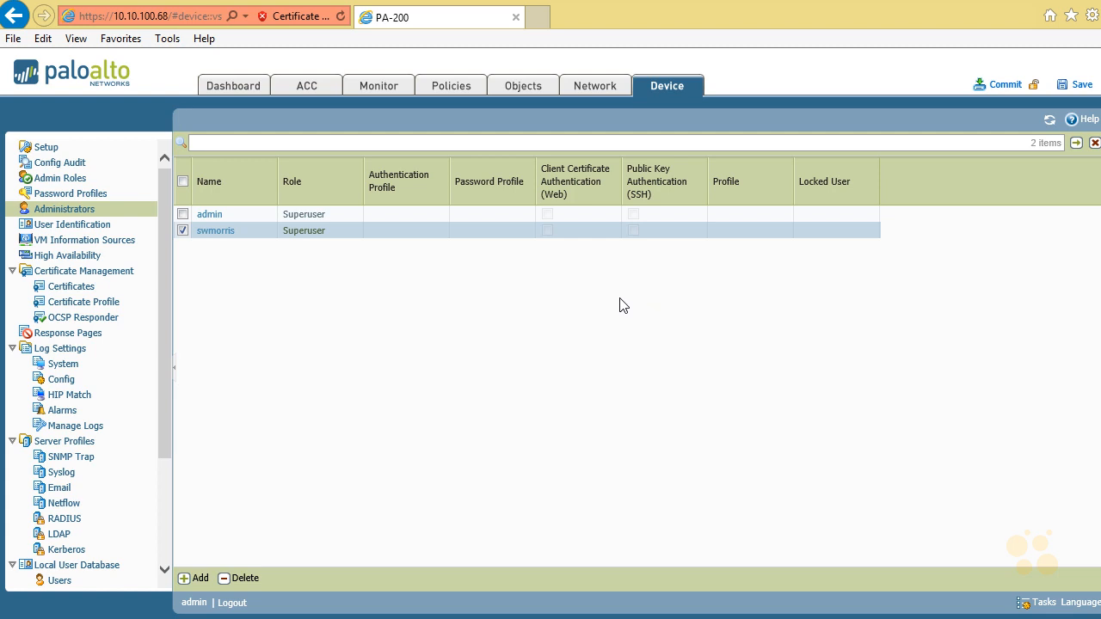
Step: Commit the administrator account changes to the running configuration and close the commit report
click(1006, 85)
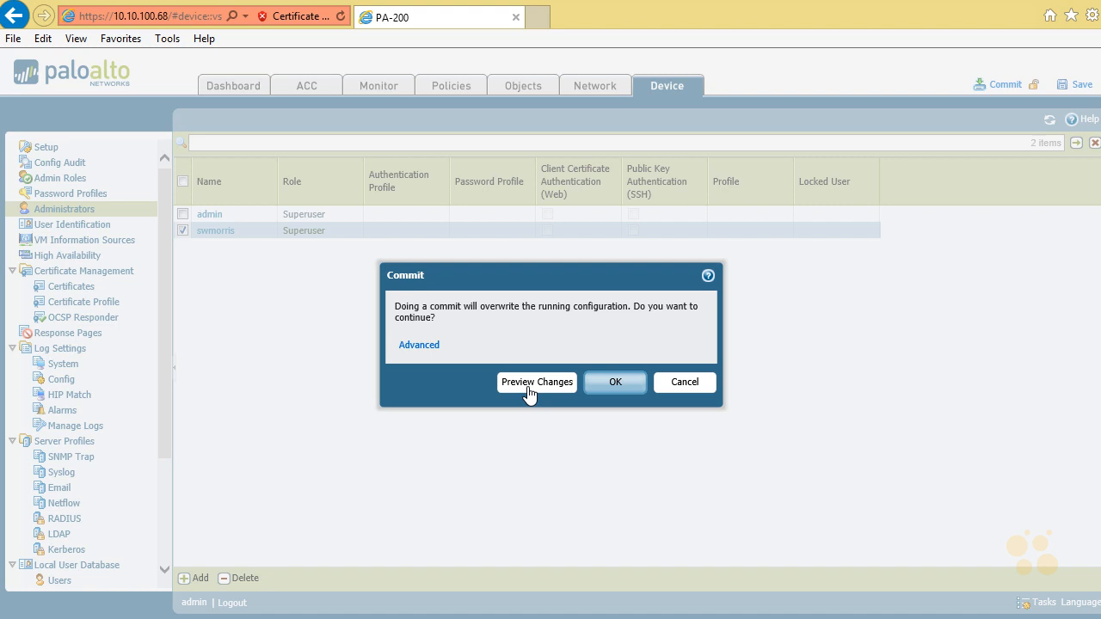
click(626, 386)
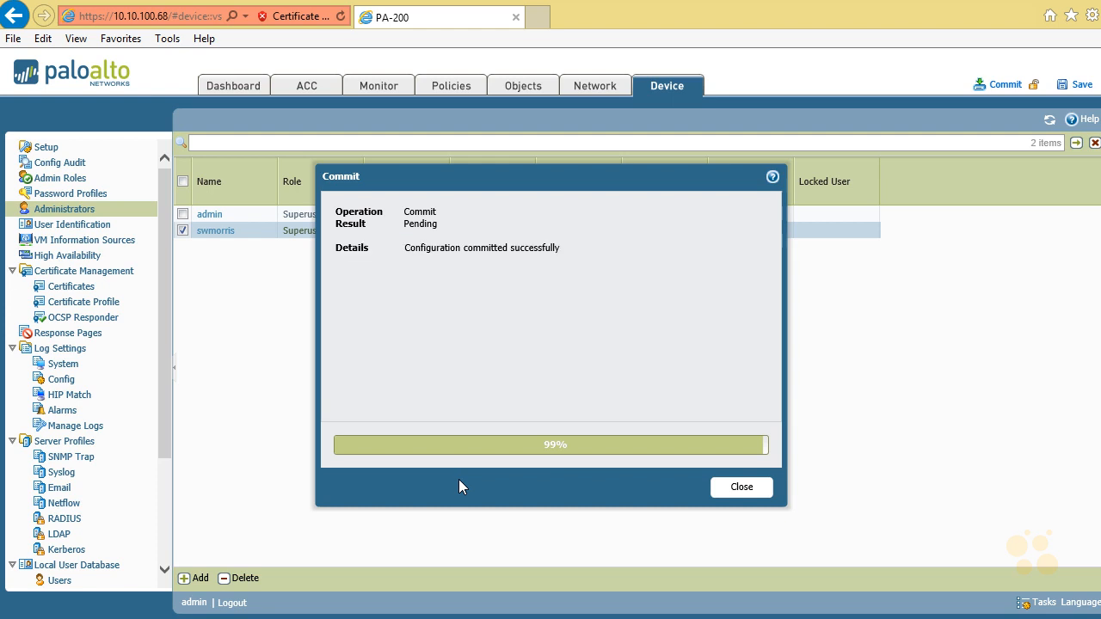
click(741, 488)
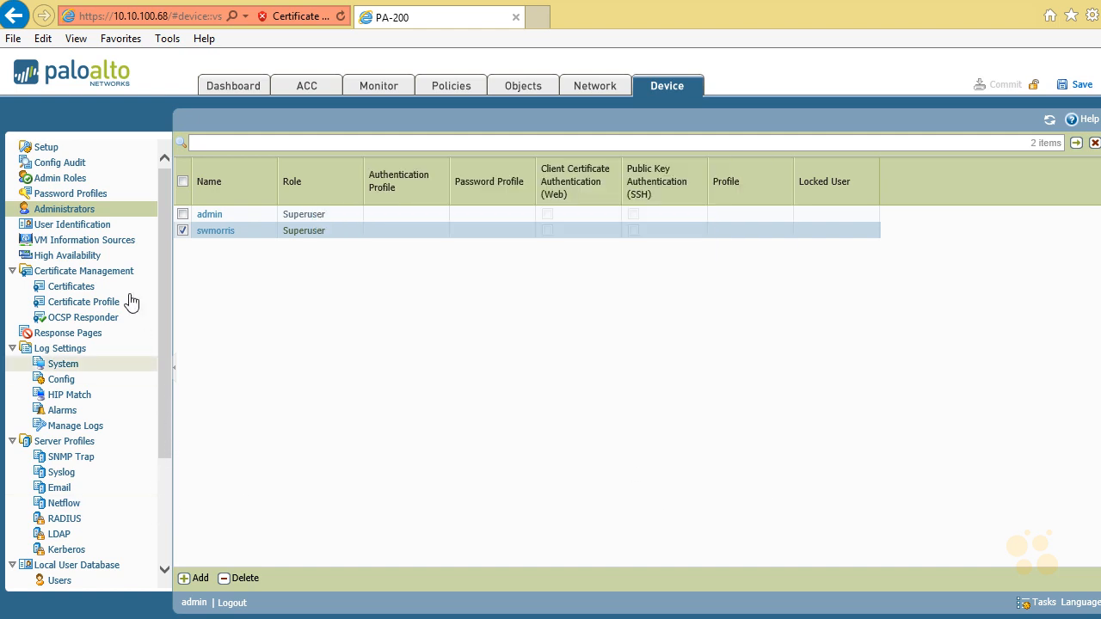
Step: Look up the device's available software versions and dismiss the resulting message
drag(163, 349, 158, 482)
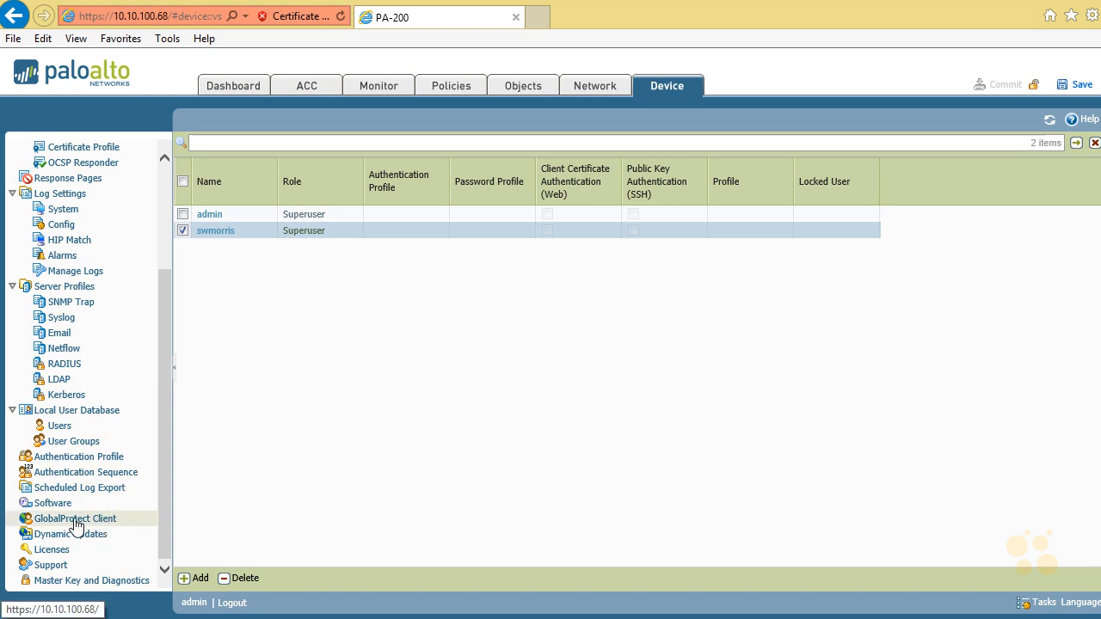
click(53, 503)
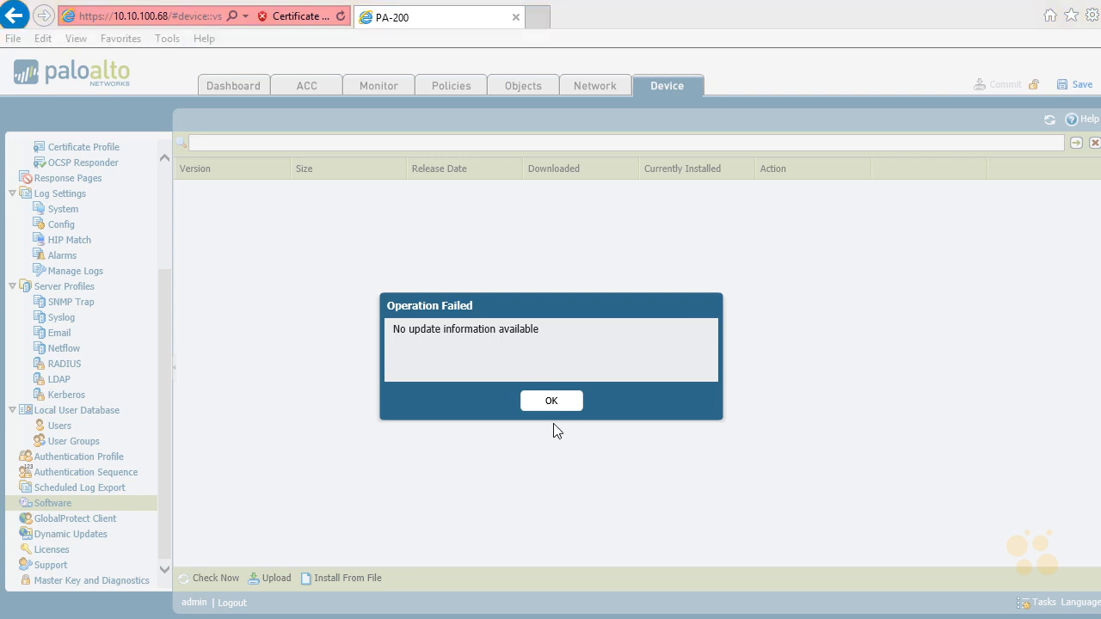
click(552, 401)
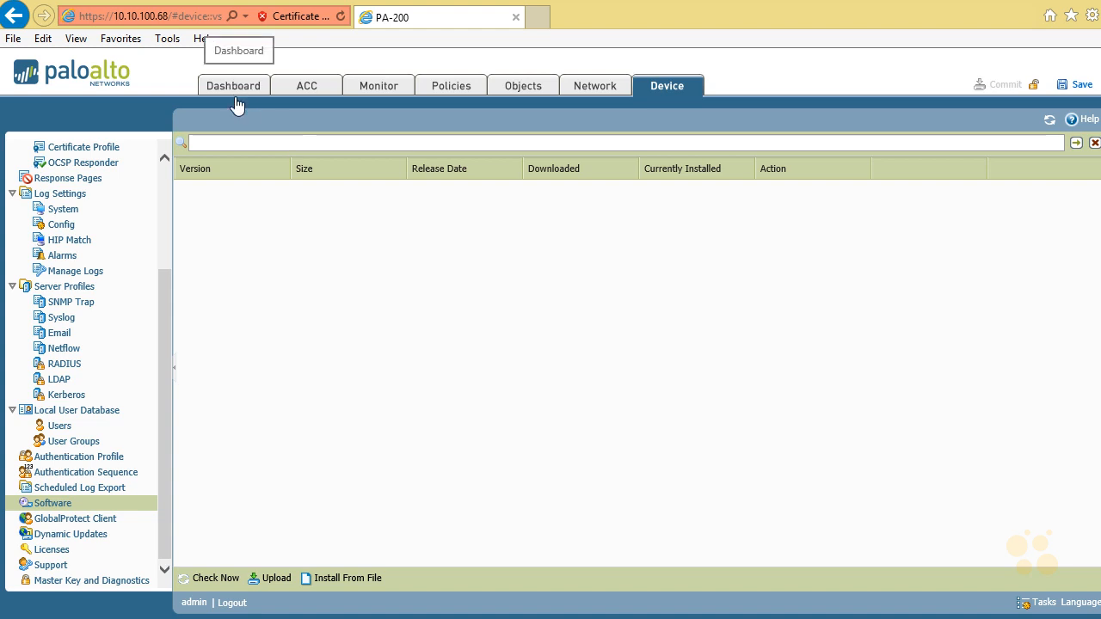
Step: In the device setup's Services settings, set the primary DNS server to 8.8.8.8 and the secondary to 8.8.4.4
click(162, 208)
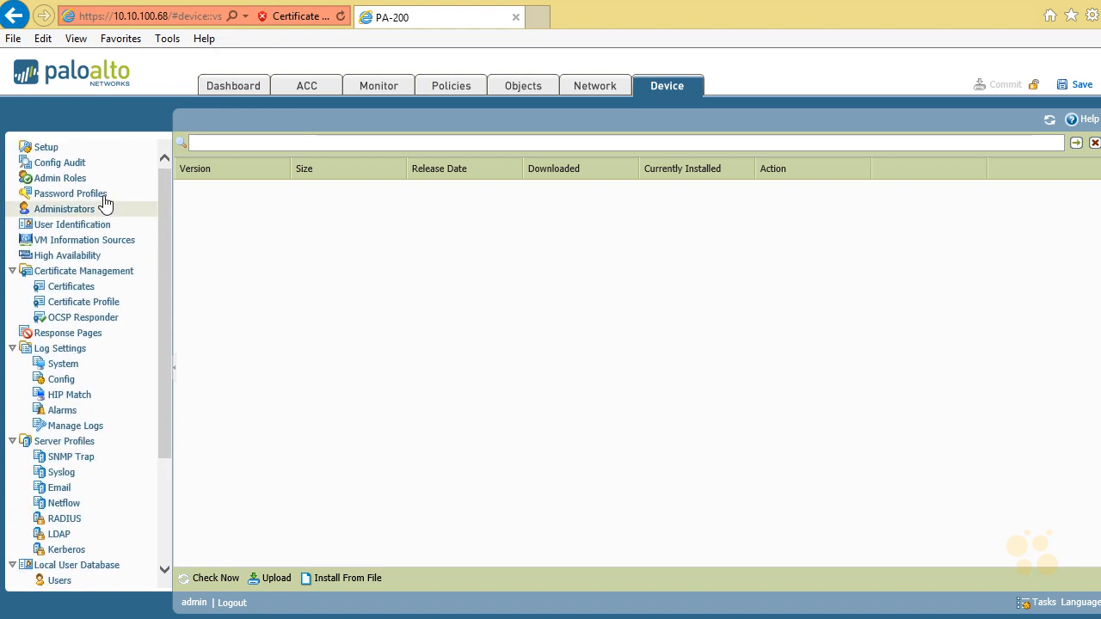
click(47, 149)
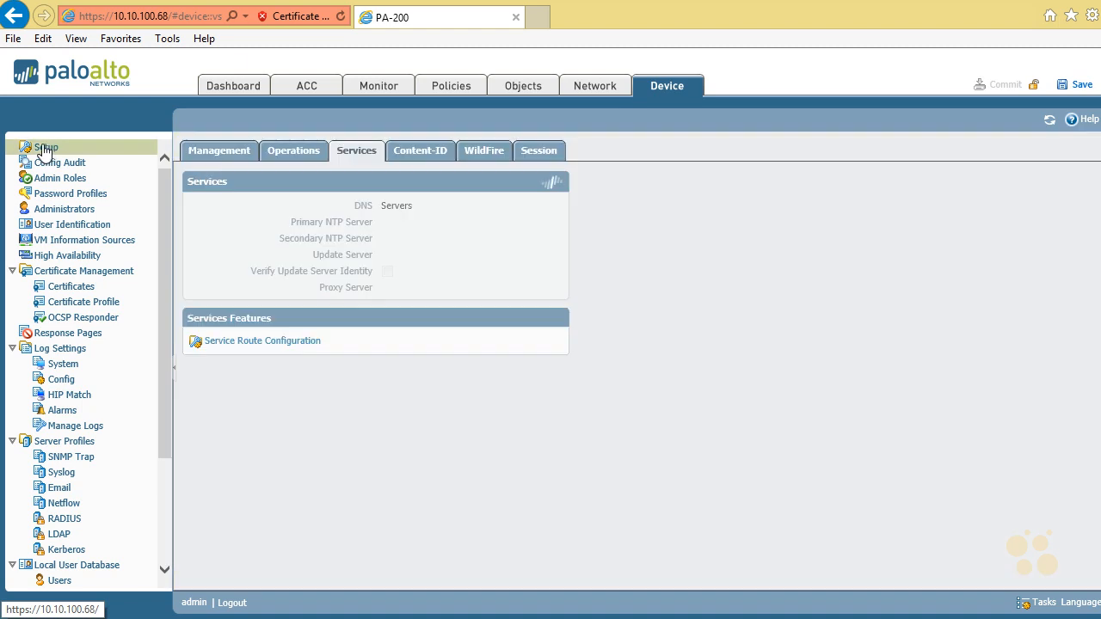
click(227, 145)
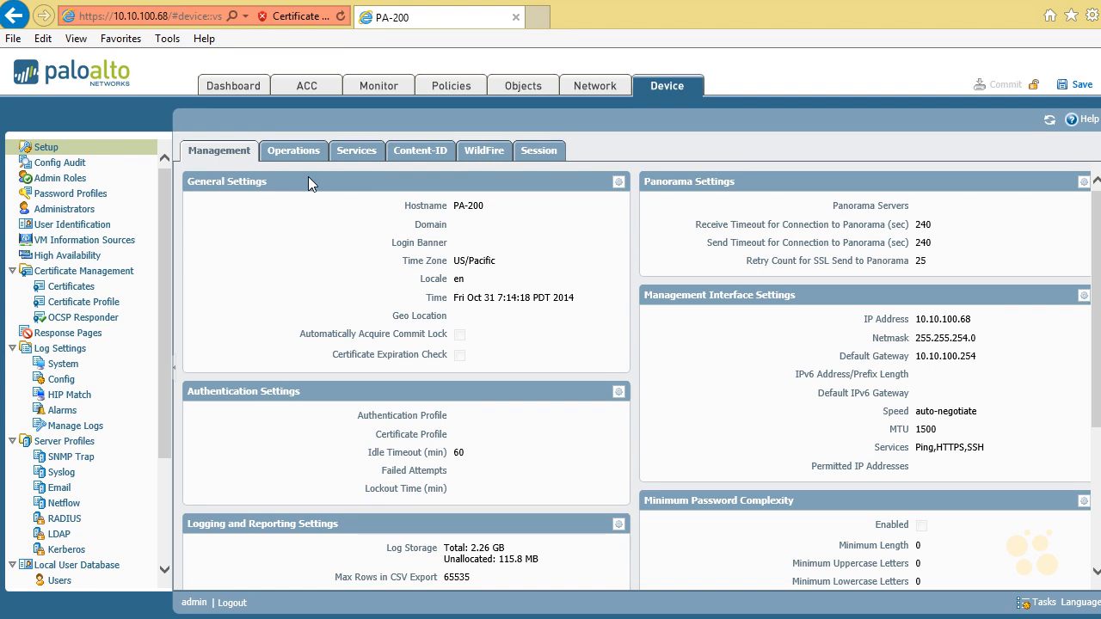
click(361, 152)
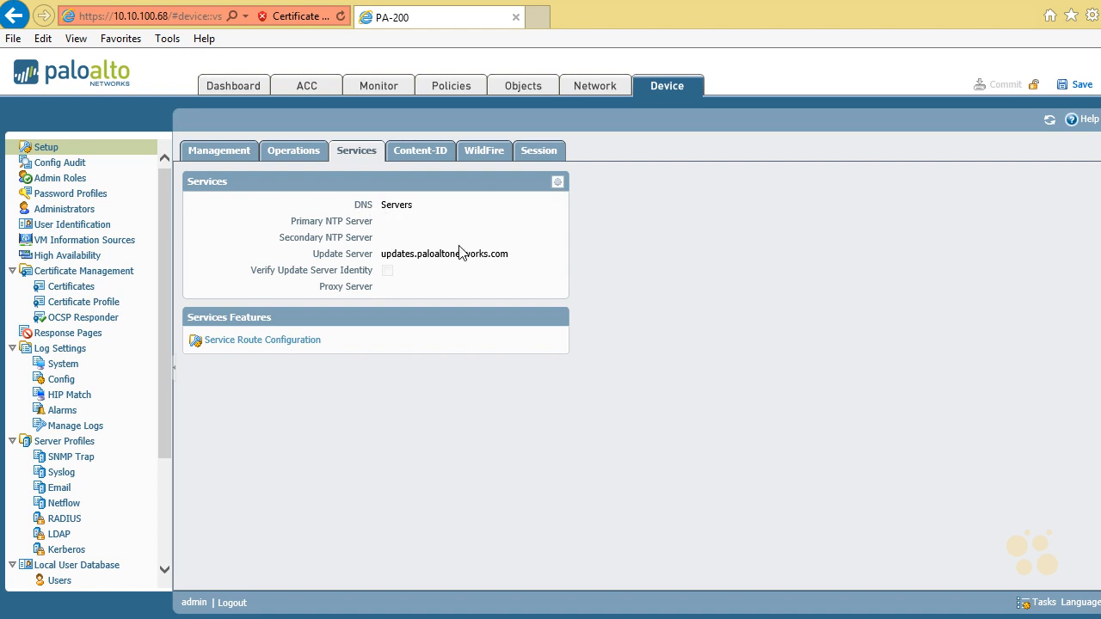
click(556, 183)
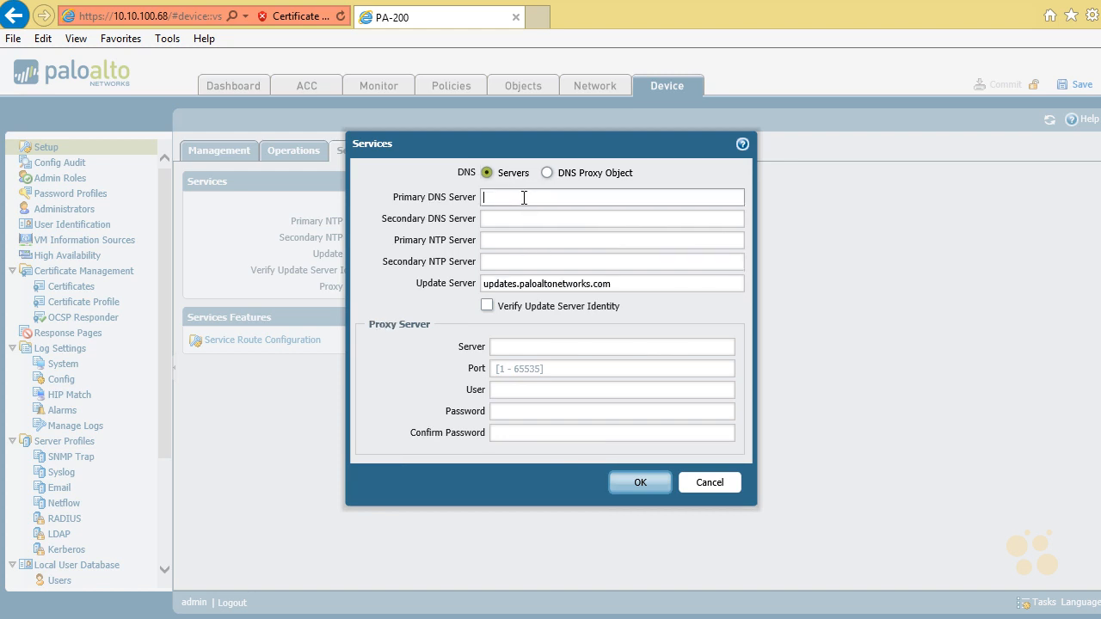
text(8.8.8.8)
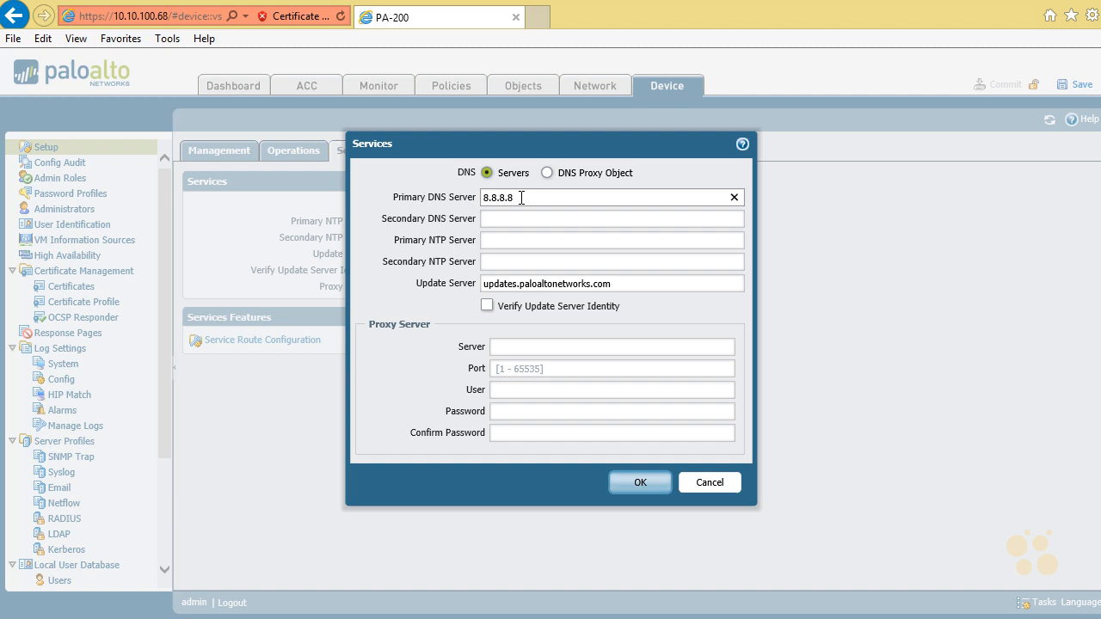
key(Tab)
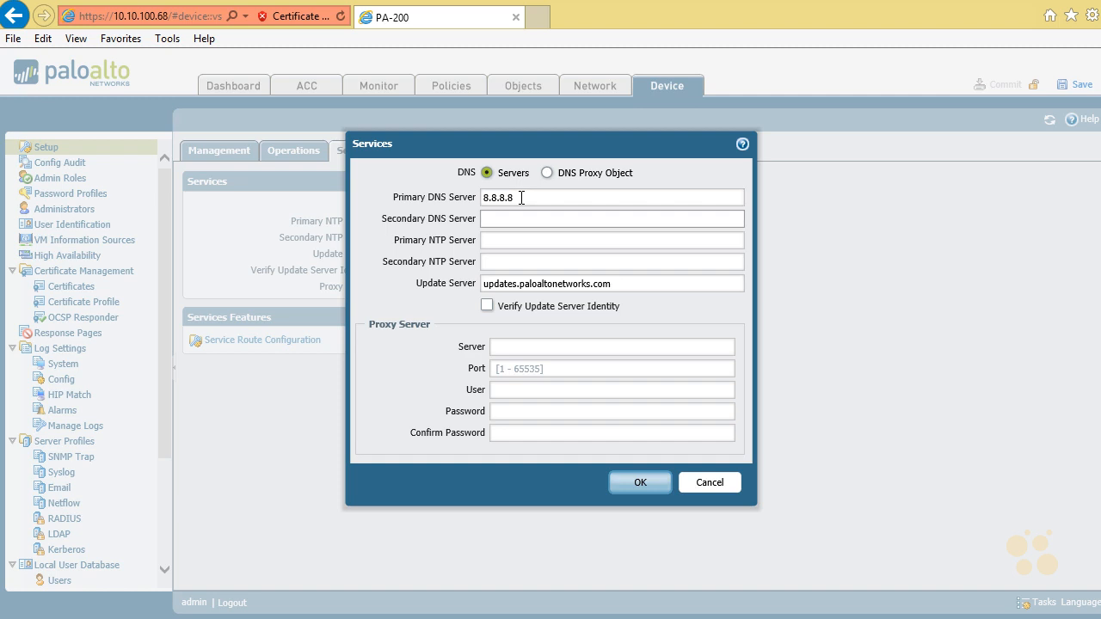
text(8.8.4.4)
Step: Set the primary NTP server to 208.77.184.25, save the service settings and commit the configuration
click(513, 241)
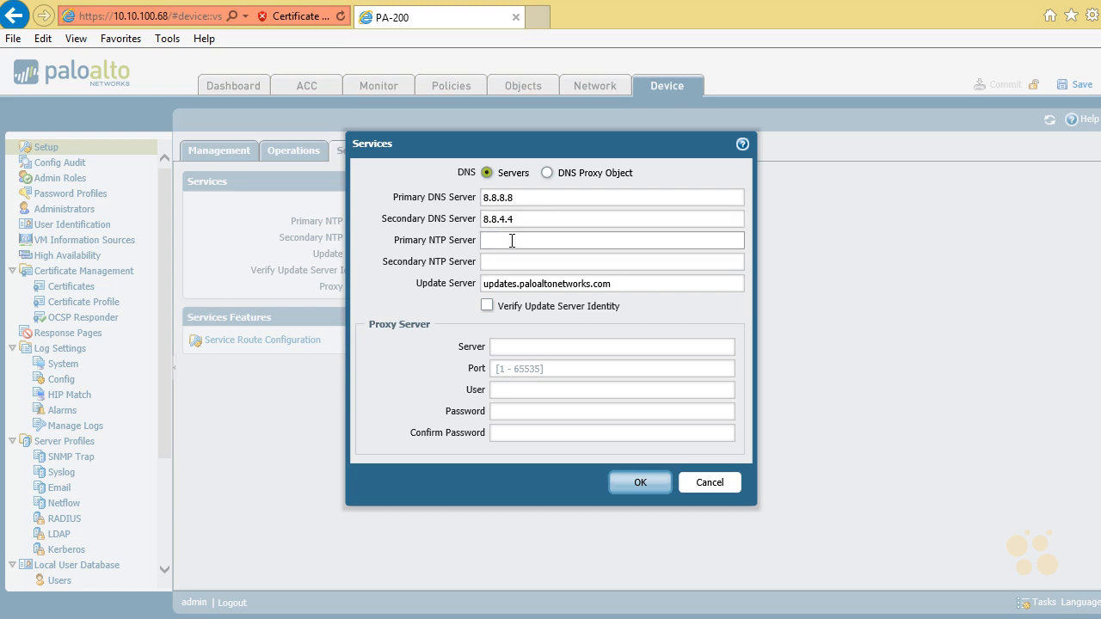
text(208.77.184.25)
key(Tab)
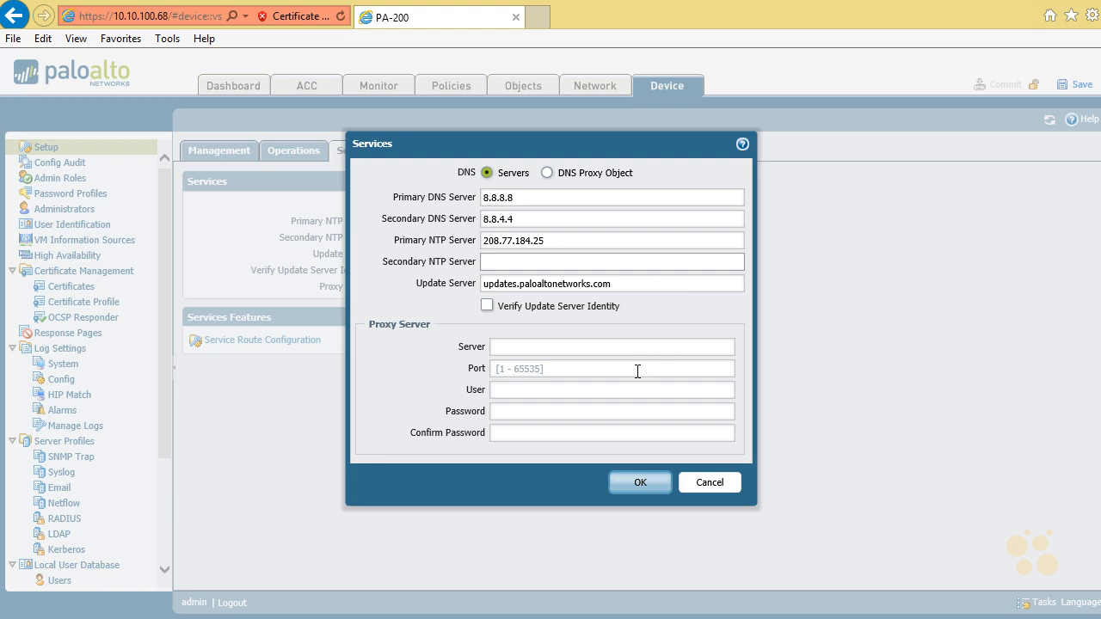
click(639, 484)
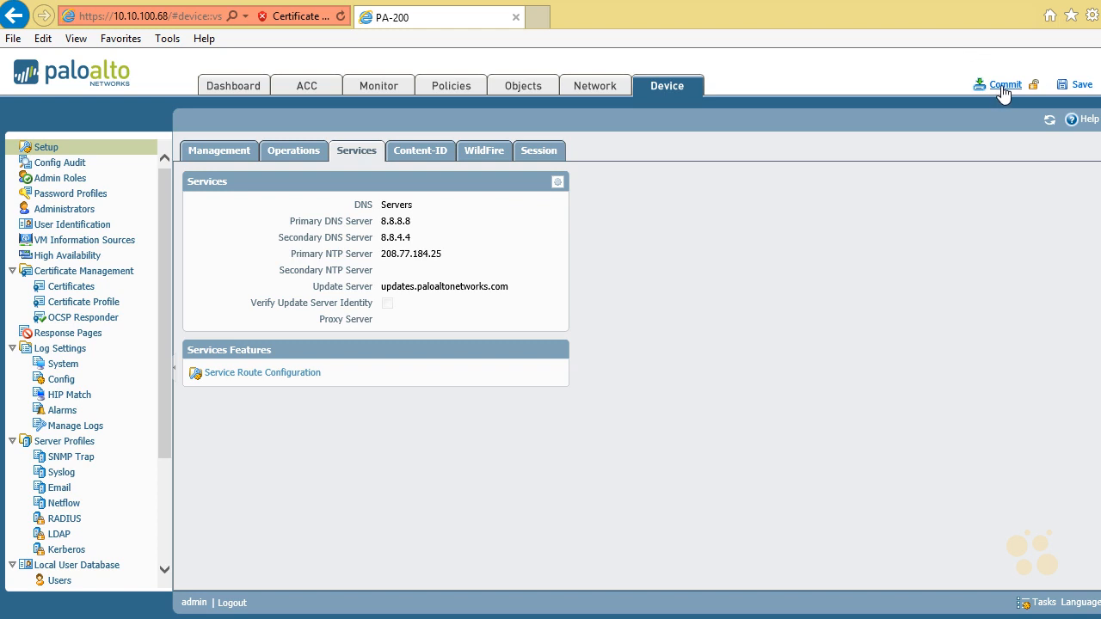
click(1002, 84)
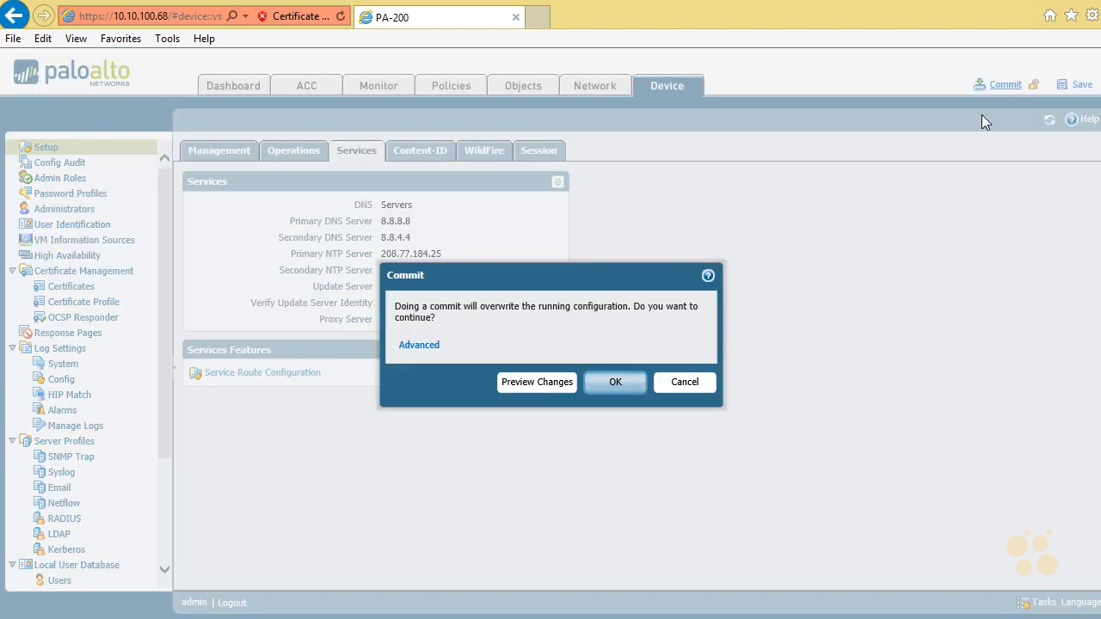
click(617, 383)
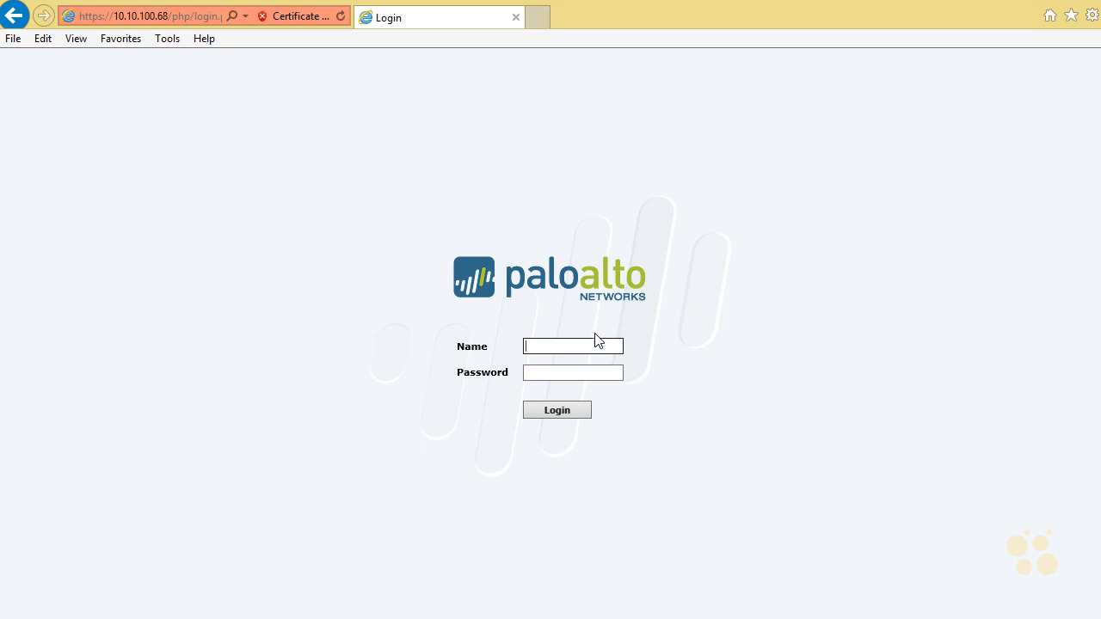
Step: Log in with the new administrator's user name and password, and decline storing the password for this site
key(Tab)
text(********)
key(Return)
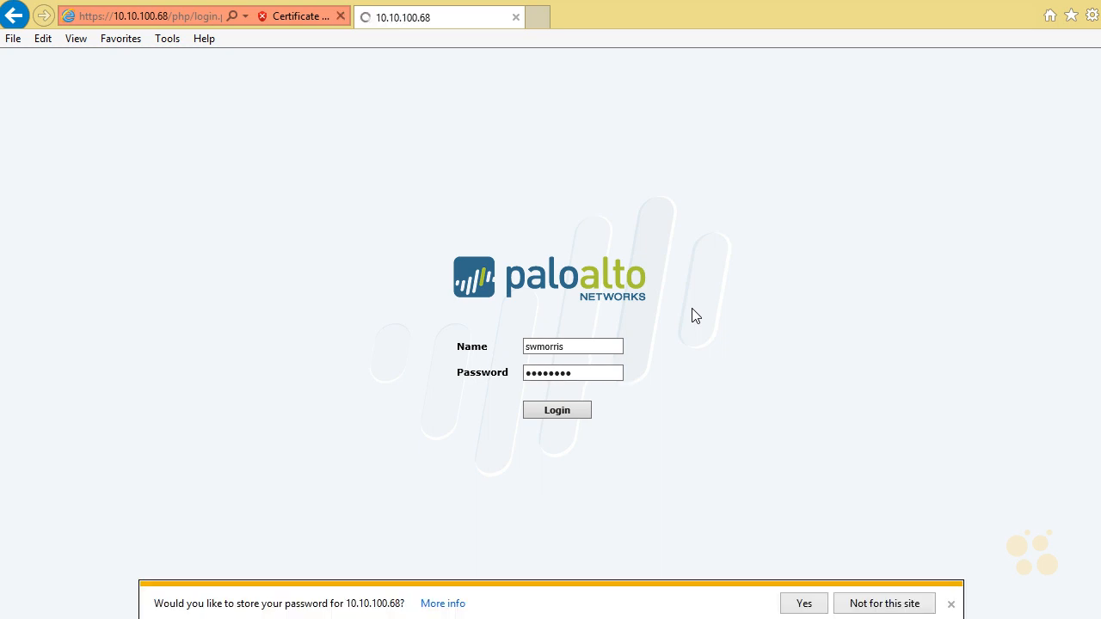
click(865, 604)
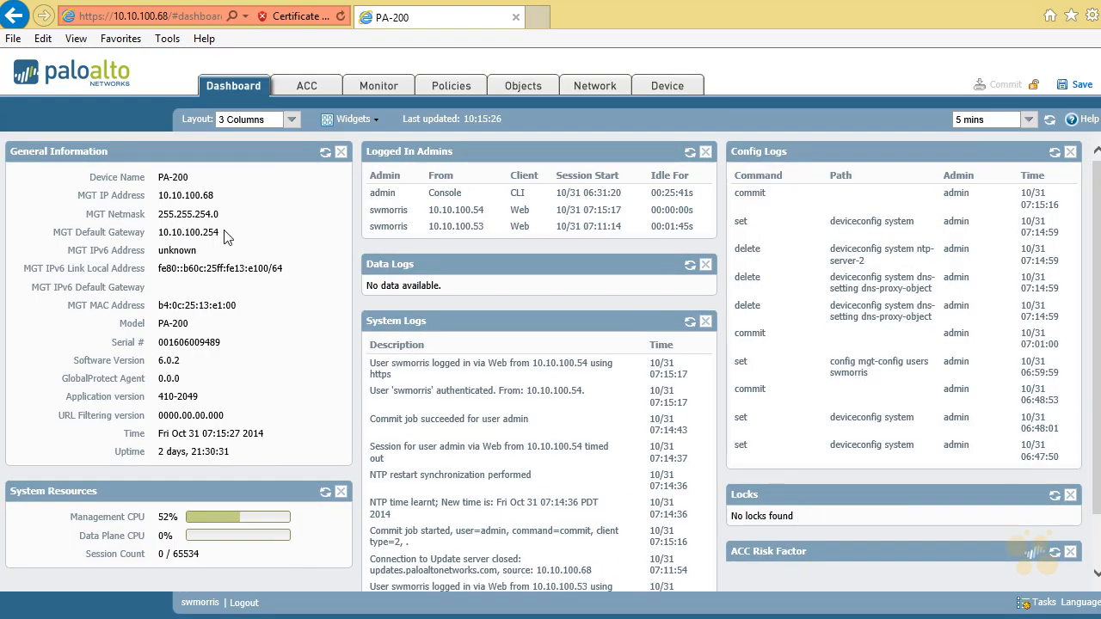
Step: Open the device's Software page to look for available versions and dismiss the message
click(675, 87)
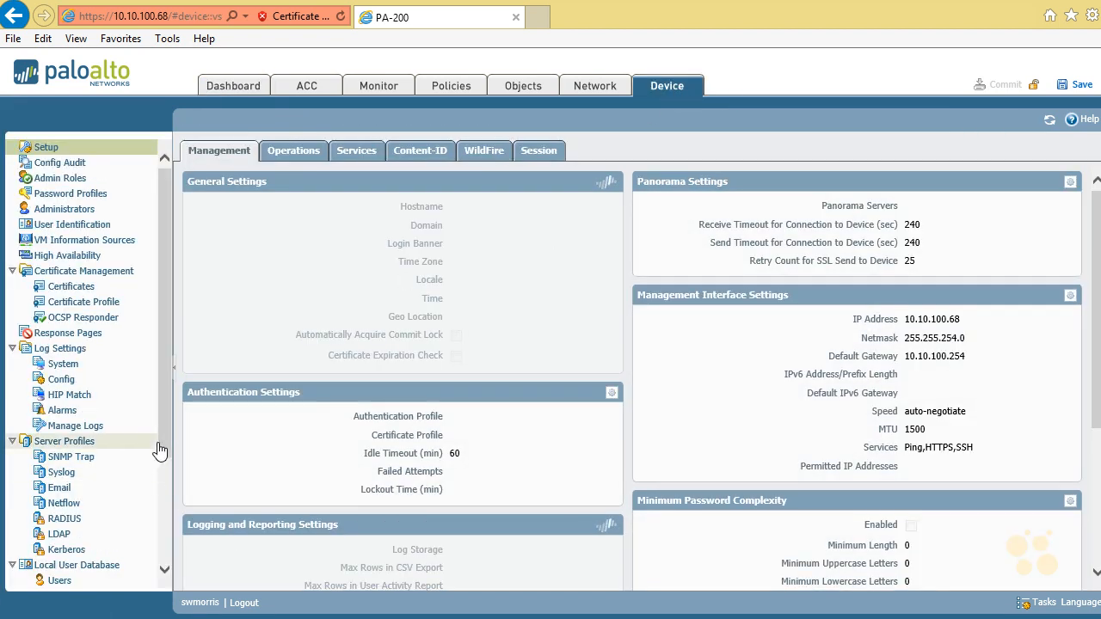
scroll(163, 479, down, 3)
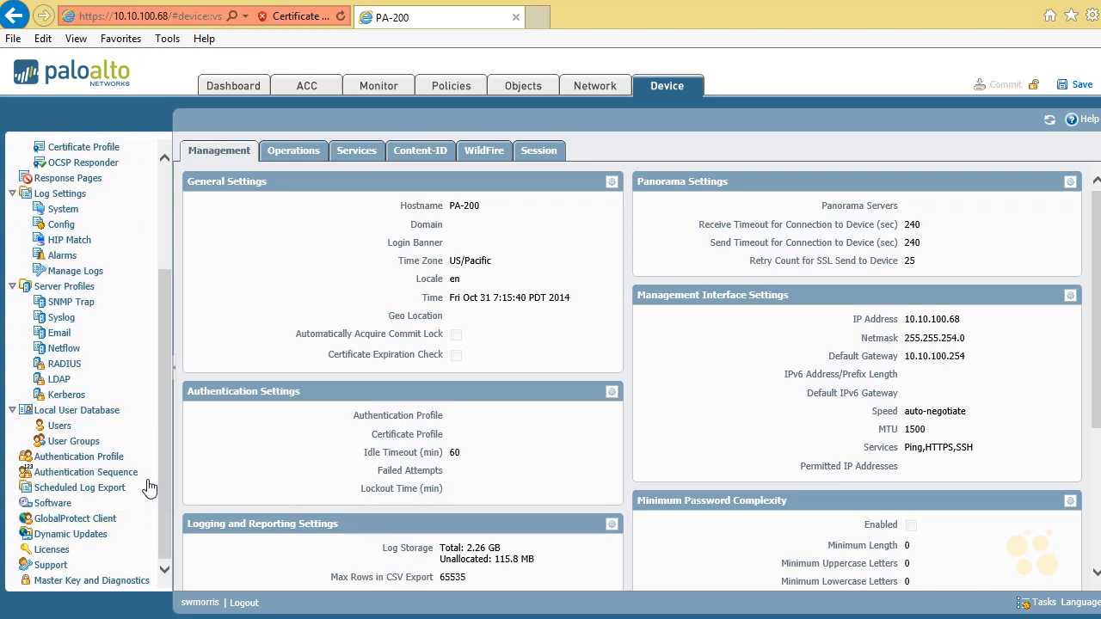
click(92, 505)
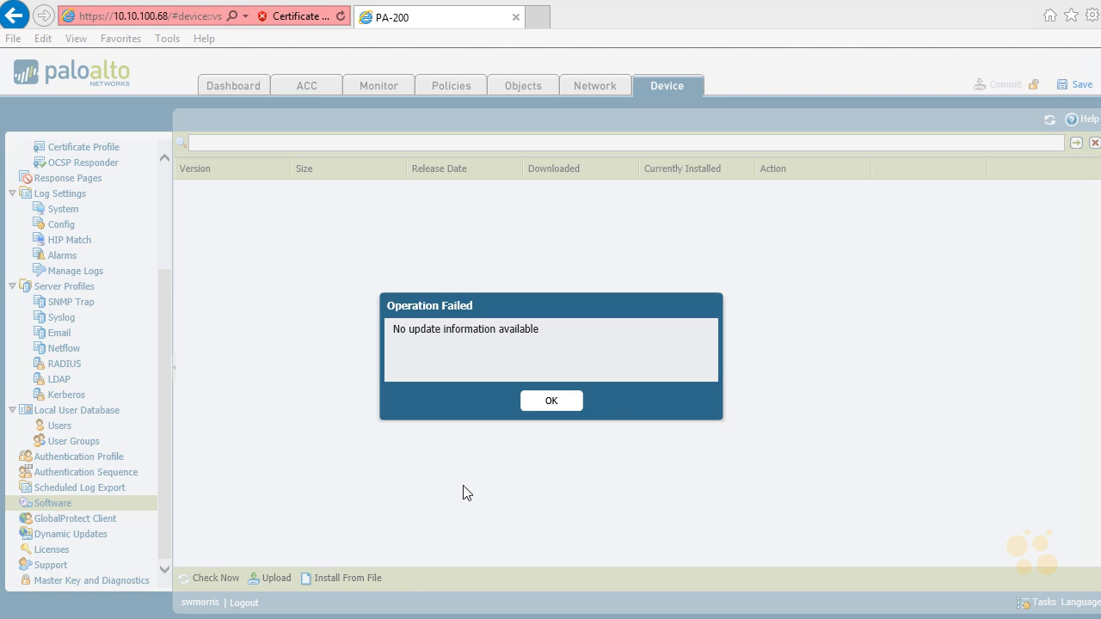
click(542, 404)
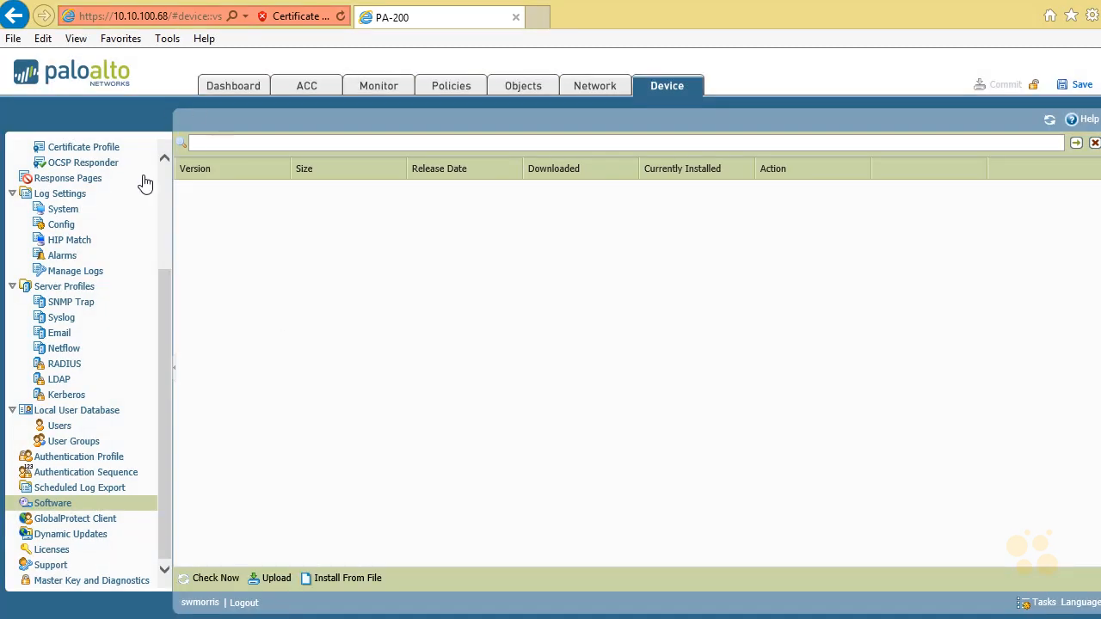
Step: Review the DNS, NTP and update server entries in the device setup's Services settings
scroll(167, 191, up, 3)
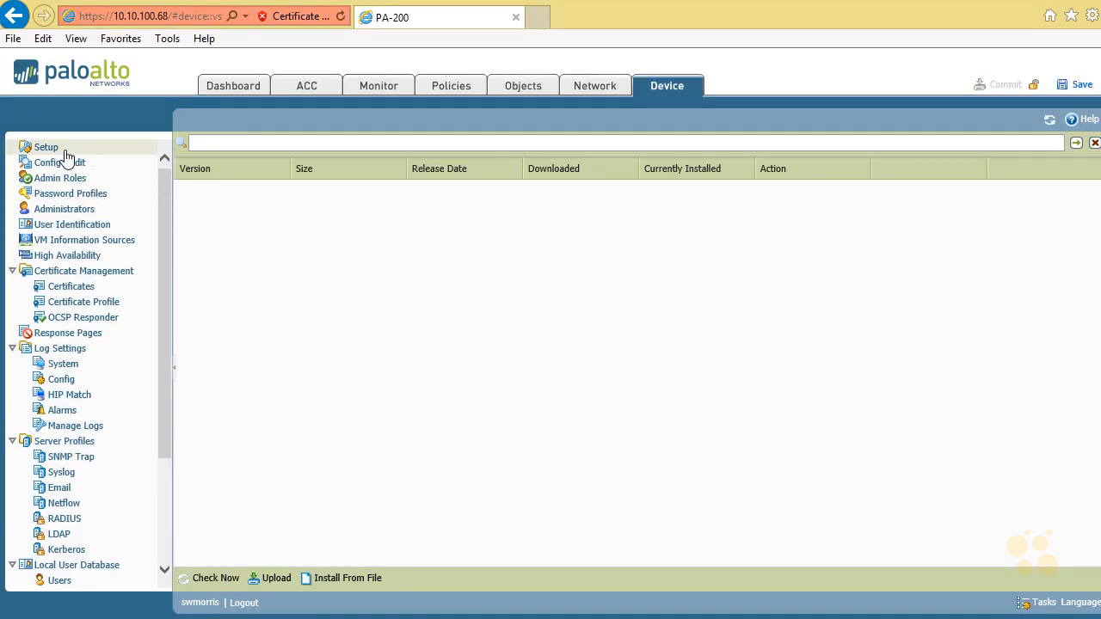
click(49, 148)
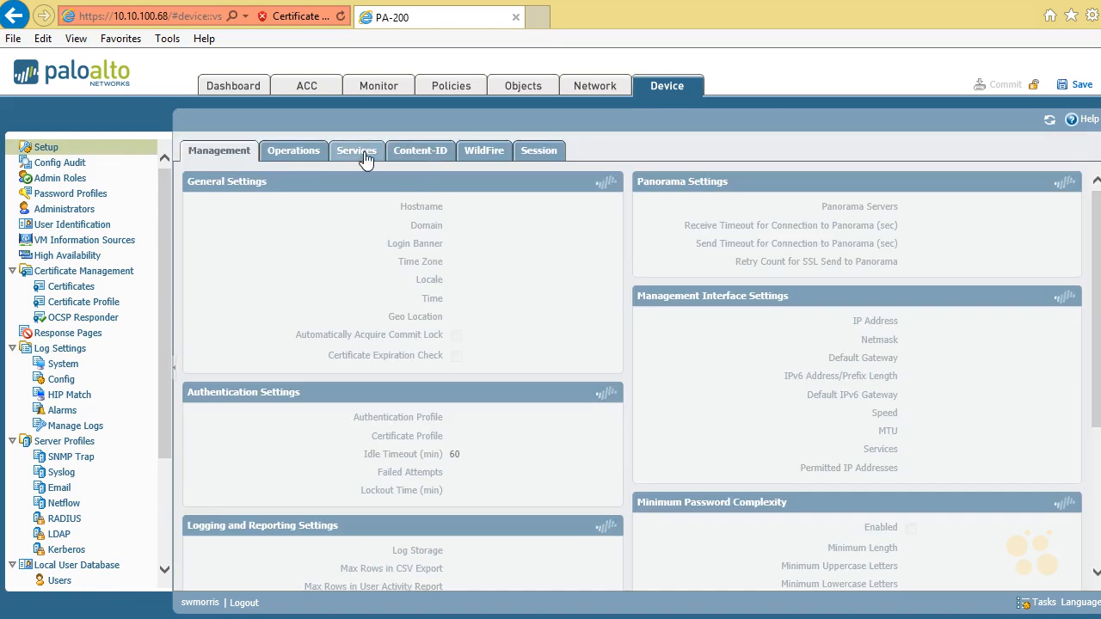
click(364, 154)
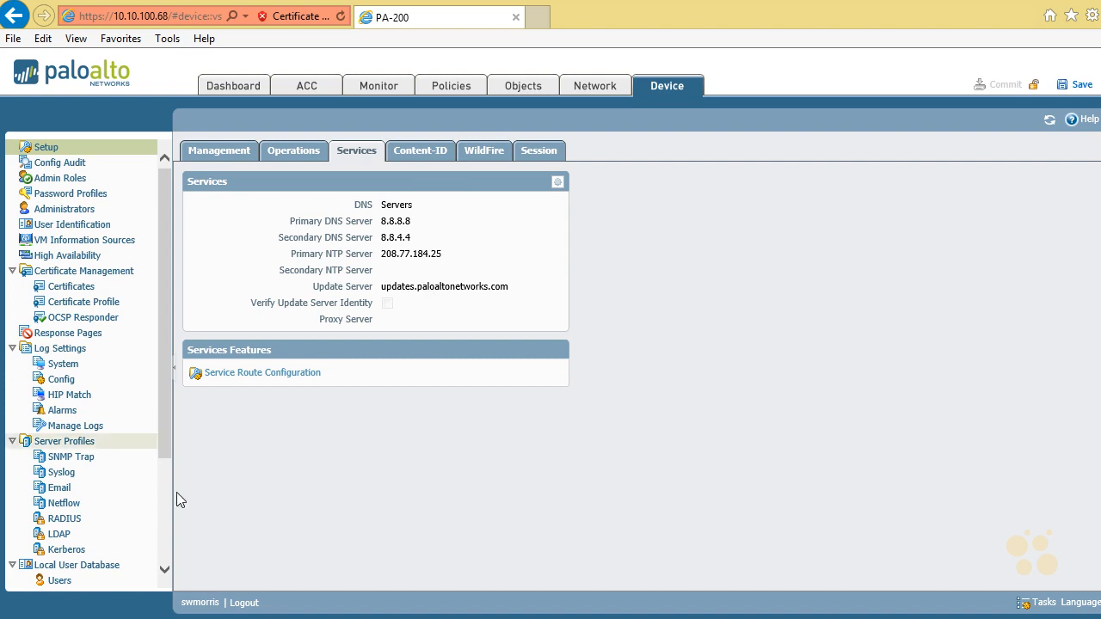
Step: Run a check for available software versions on the device's Software page
click(165, 520)
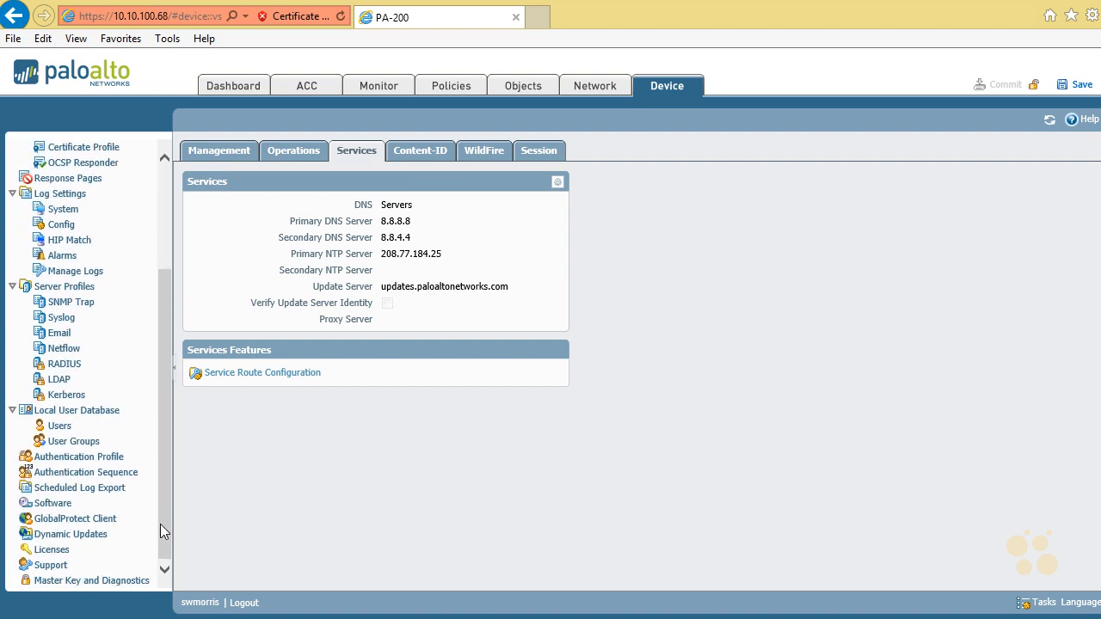
click(83, 506)
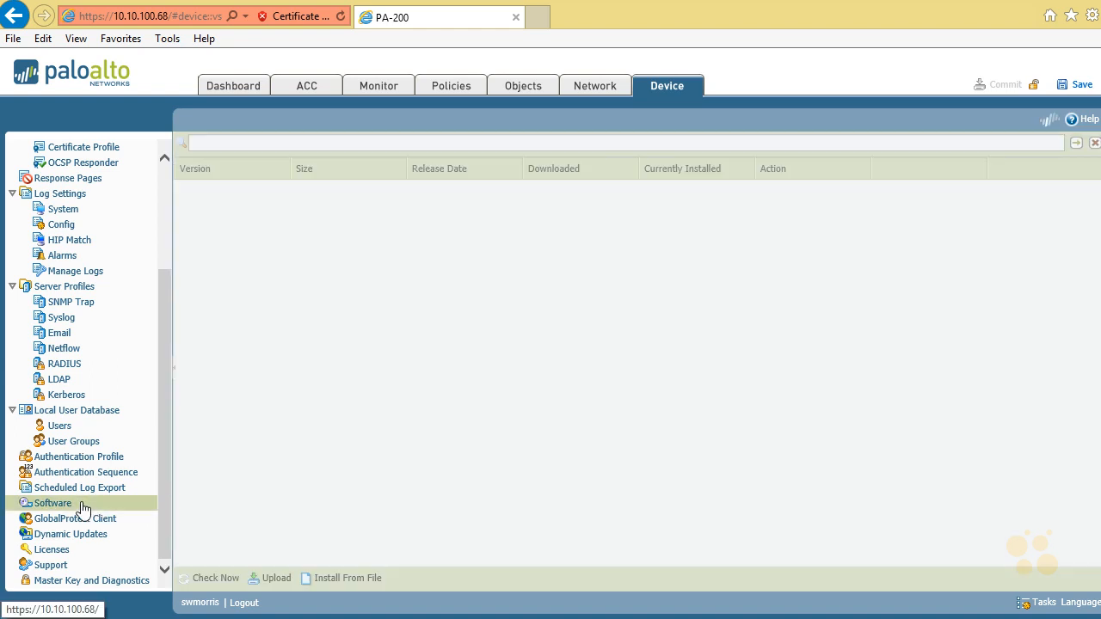
click(218, 578)
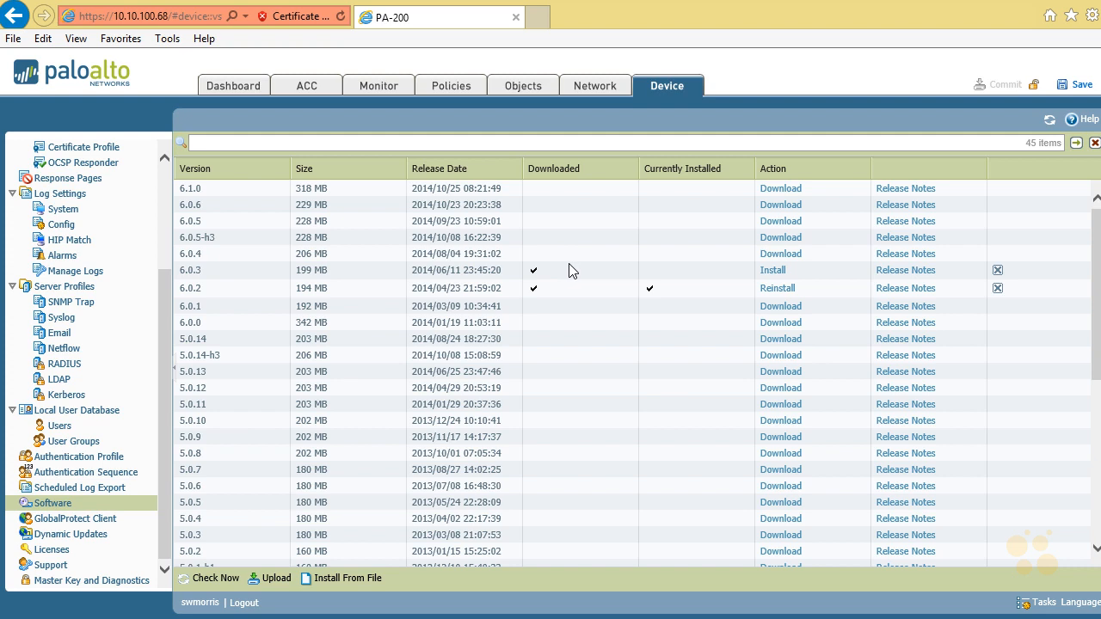
Step: Retrieve the firewall's license keys from the license server
click(64, 554)
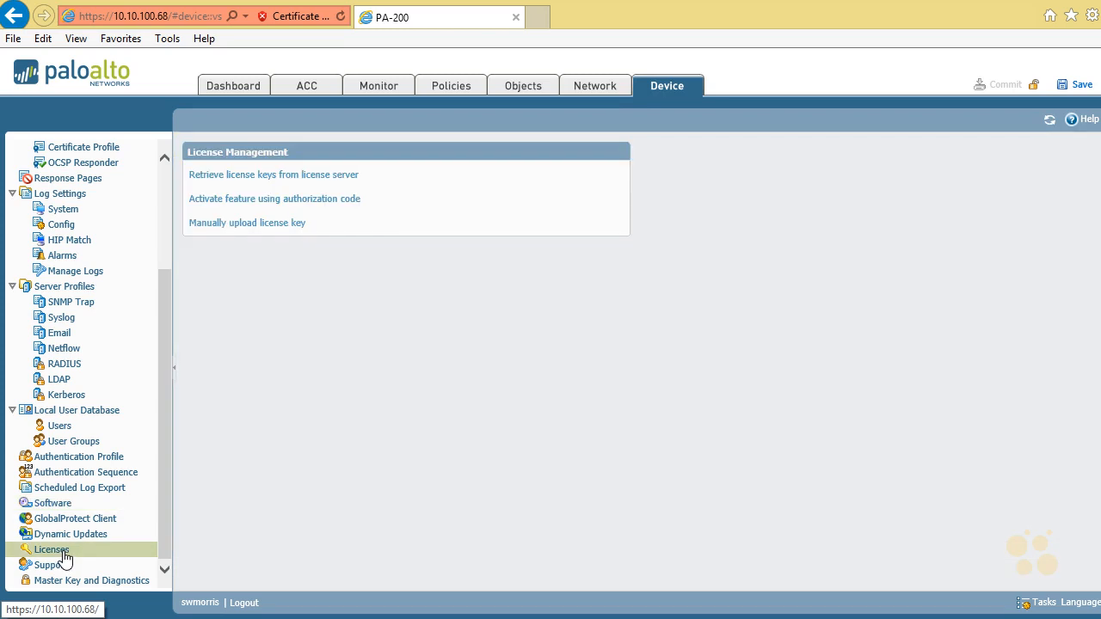
click(315, 175)
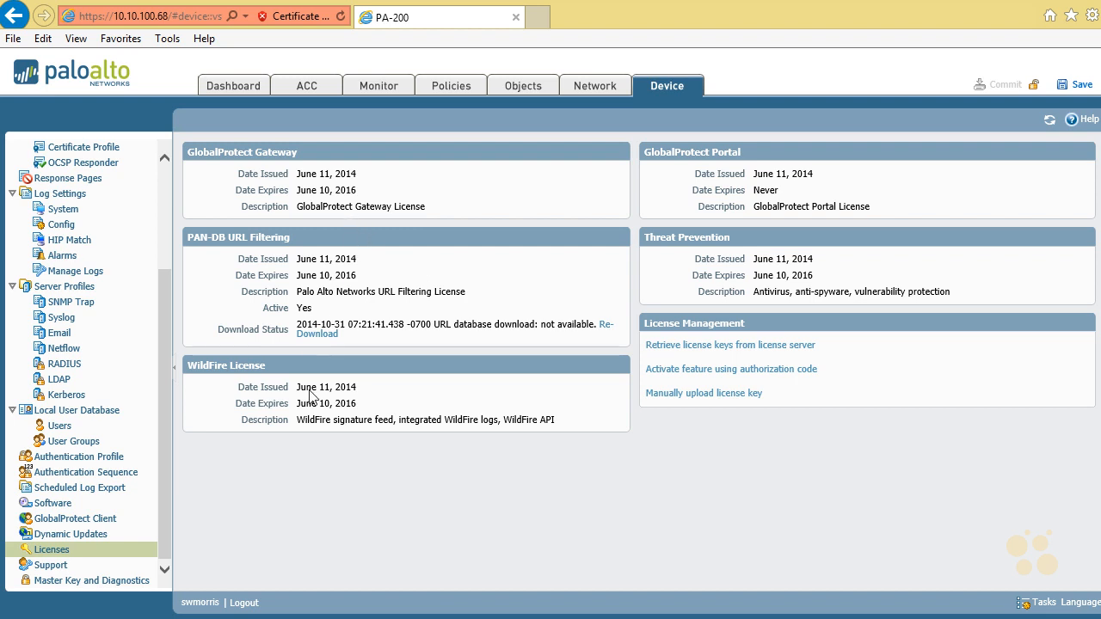
Step: Check for new dynamic updates and download Applications and Threats version 466-2435
click(71, 534)
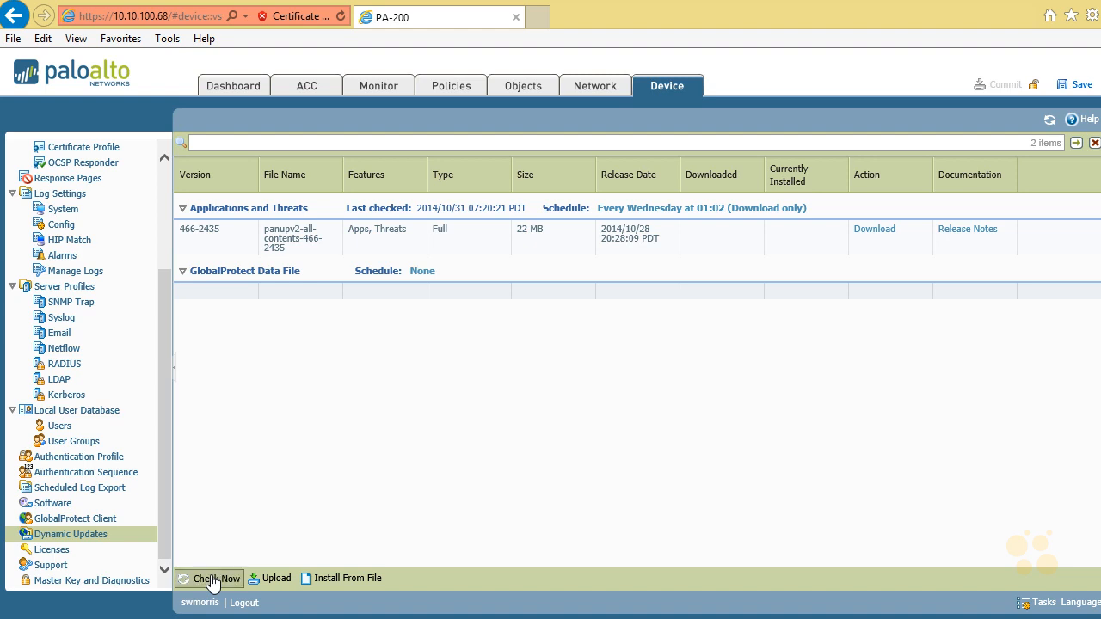
click(213, 579)
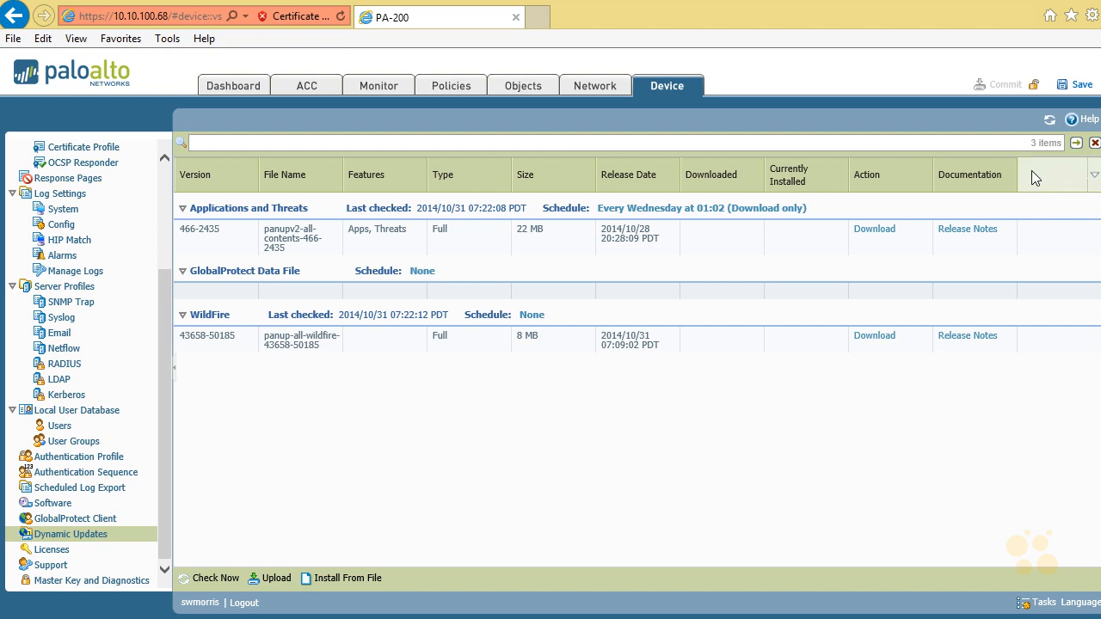
click(875, 230)
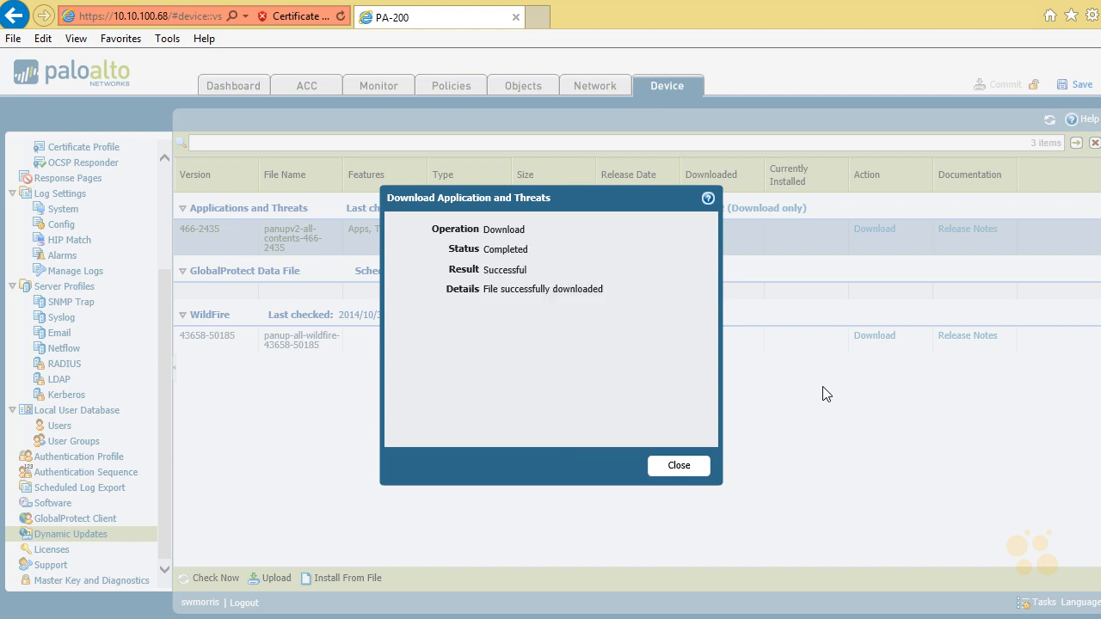
click(679, 466)
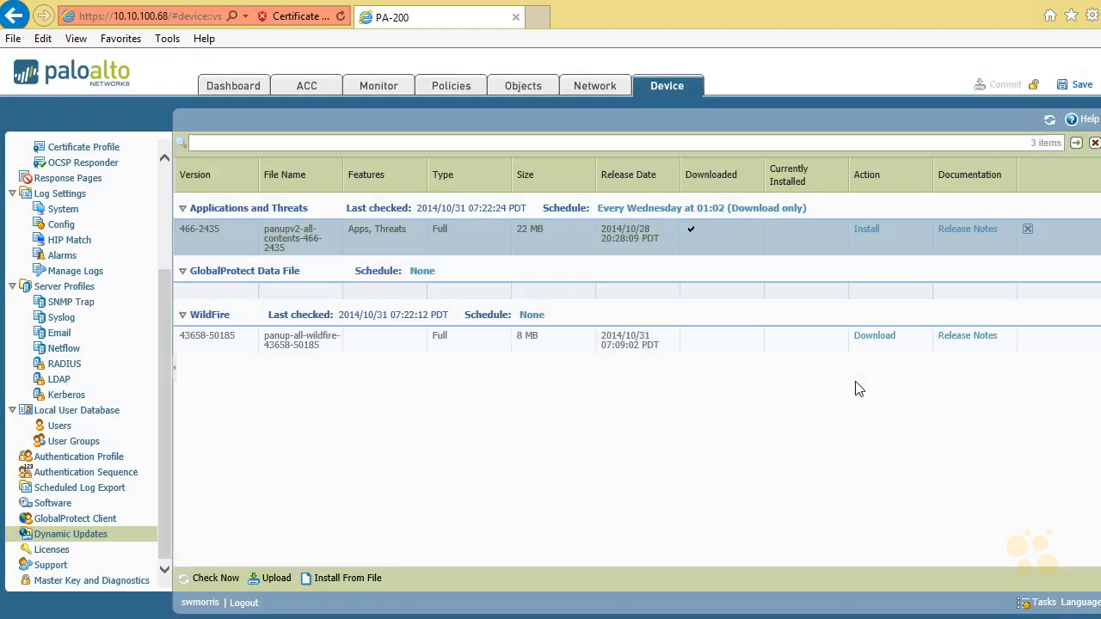
click(879, 338)
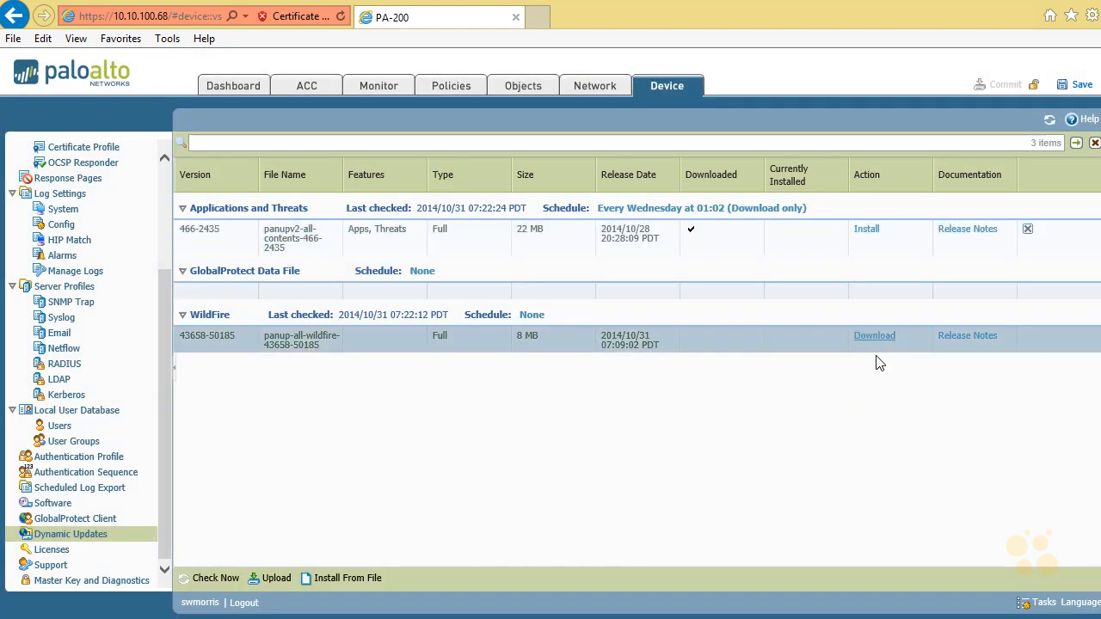
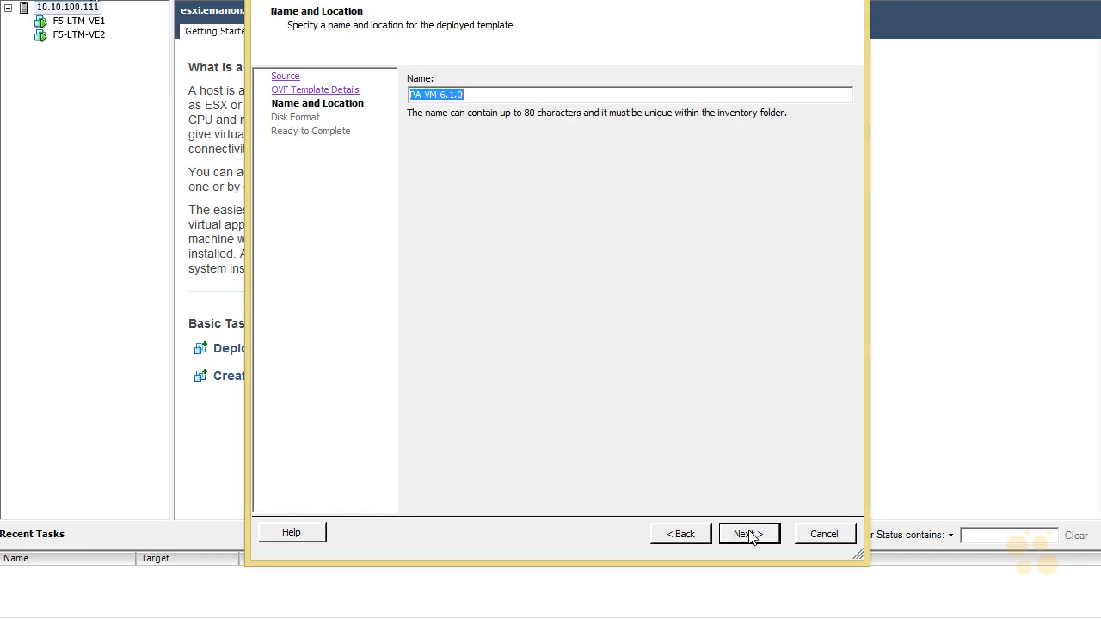
Step: Finish deploying the OVF template under the name PA-VM-6.1.0 with Thin Provision disks, without automatic power-on, and dismiss the completion dialog
click(748, 535)
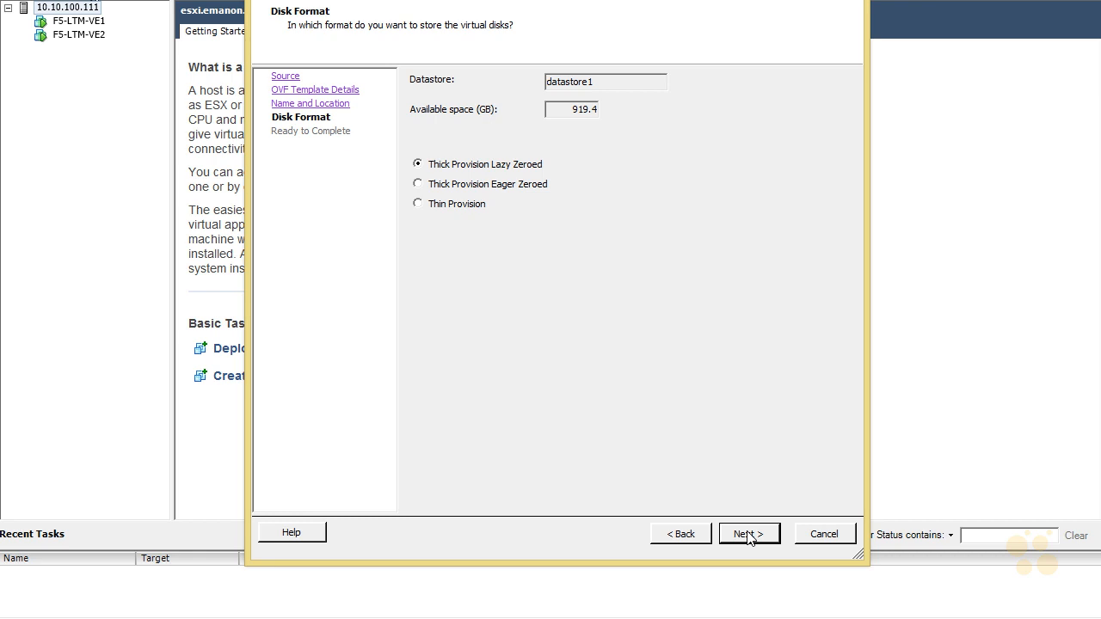
click(430, 204)
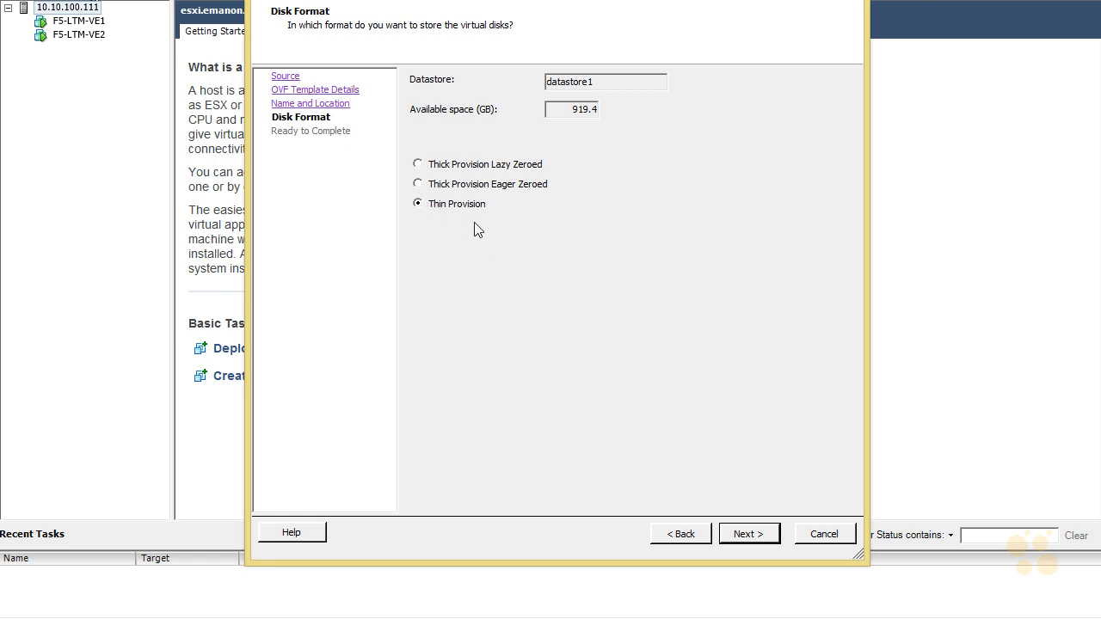
click(753, 536)
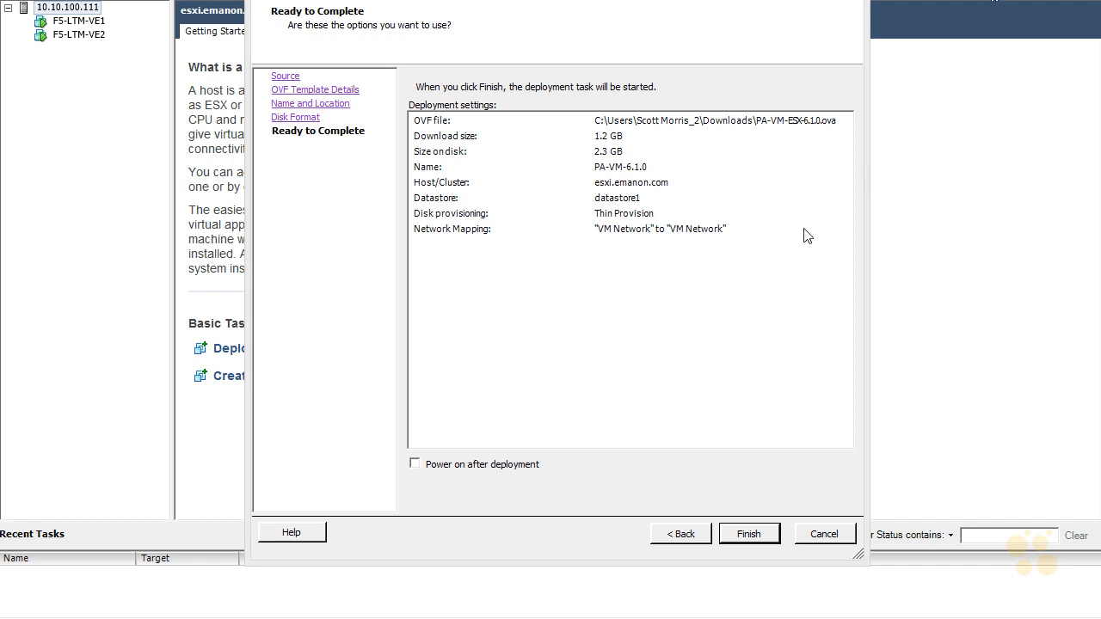
click(740, 533)
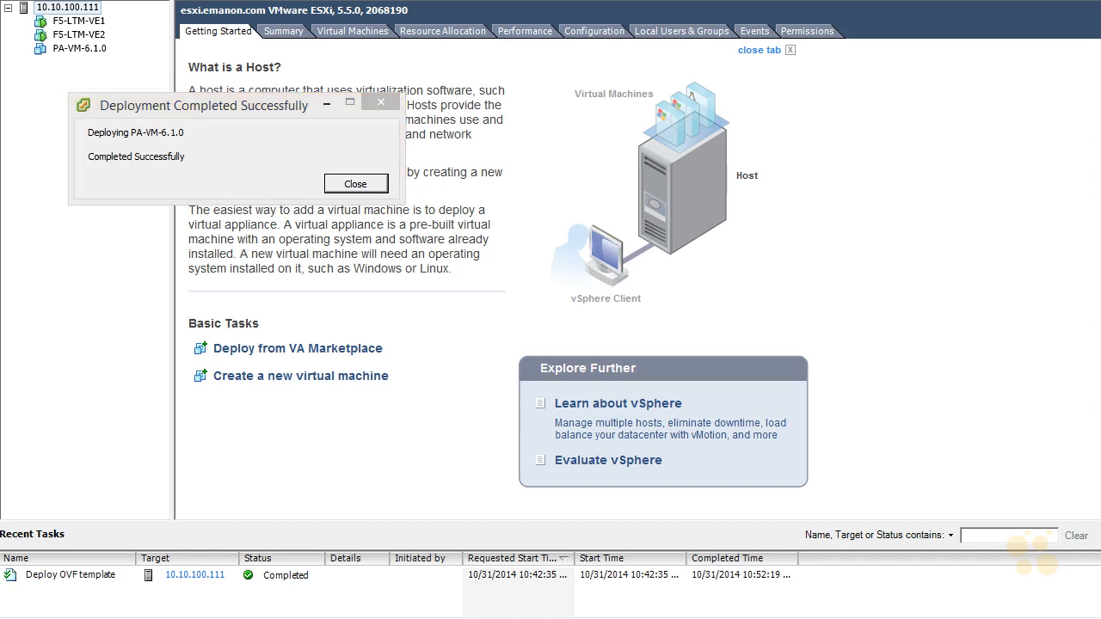
click(333, 169)
click(353, 184)
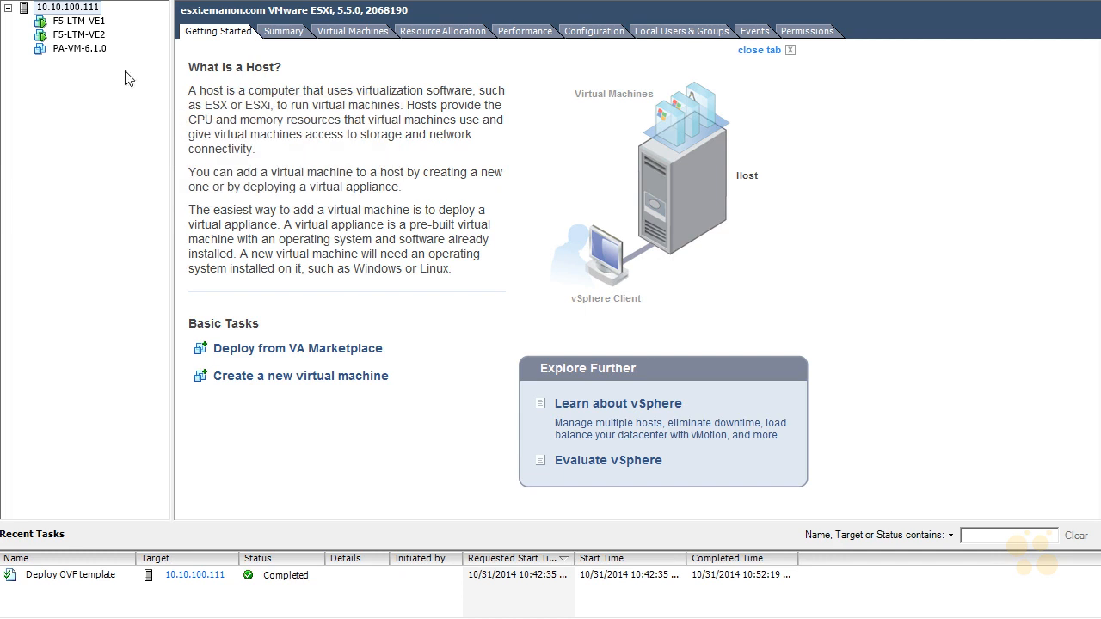
Step: Power on the PA-VM-6.1.0 virtual machine and open its console
click(80, 48)
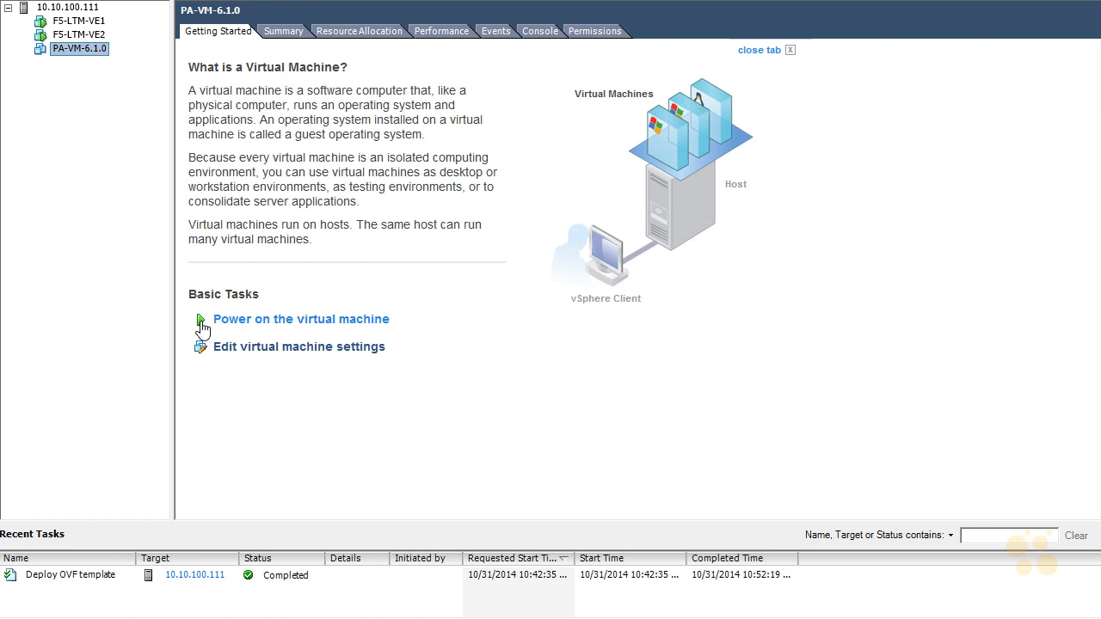
click(227, 319)
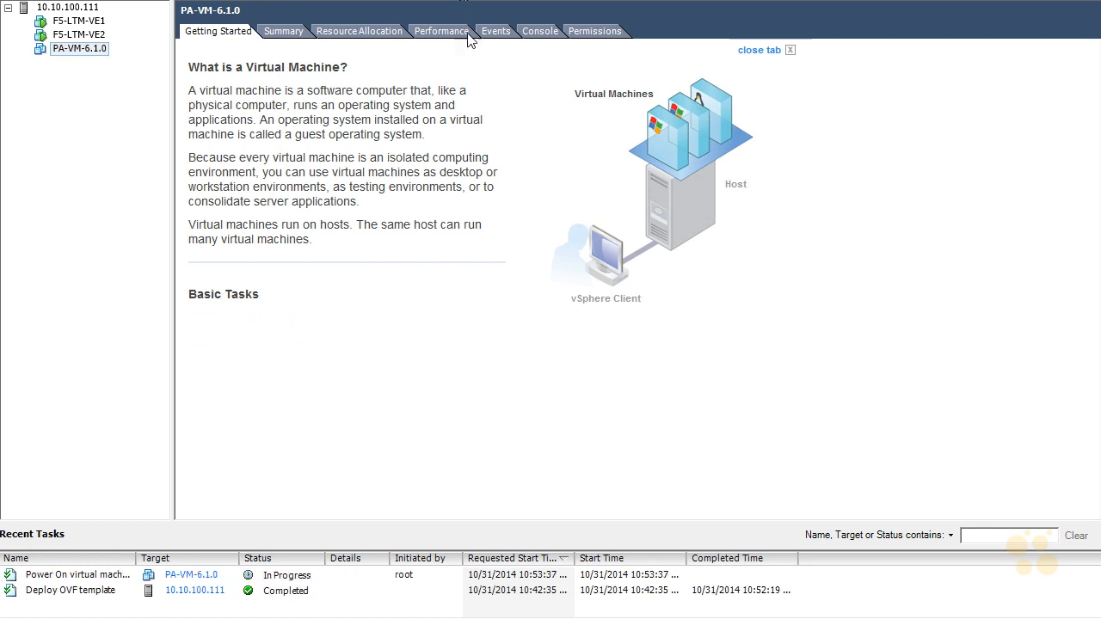
click(539, 33)
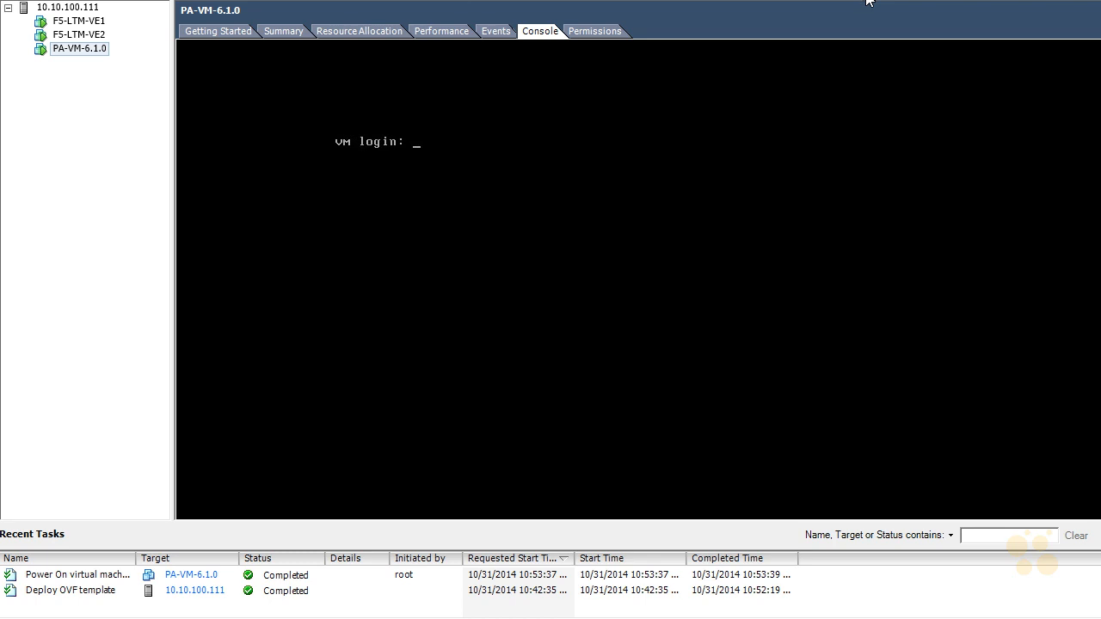
Step: Log in to the firewall's console as admin with the account password, repeating the login at the PA-VM prompt
click(652, 147)
text(admin)
key(Return)
text(admin)
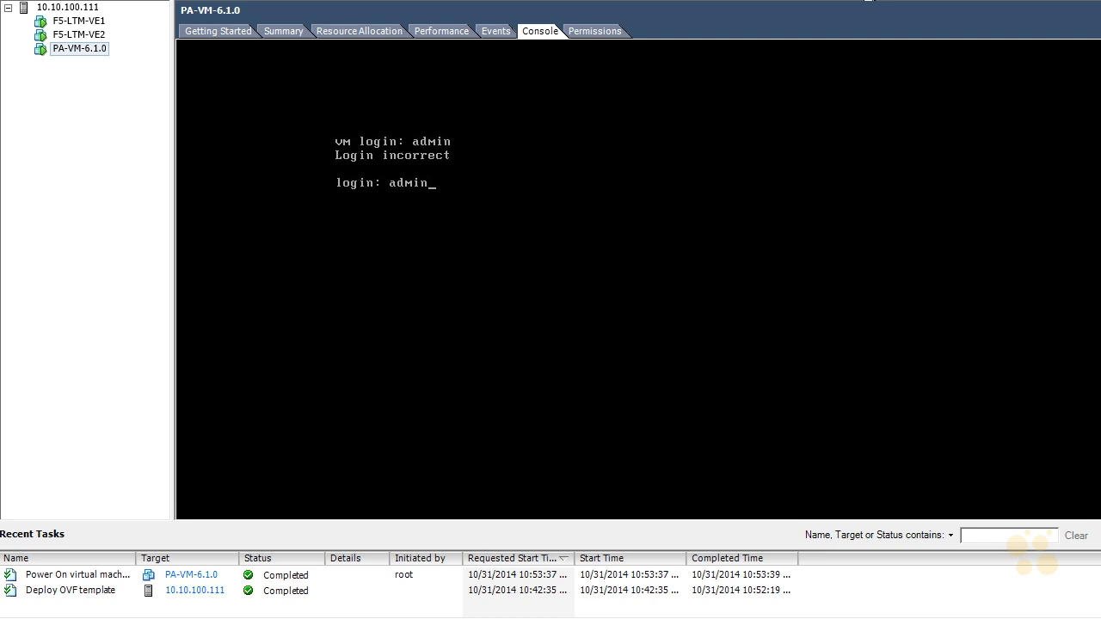
key(Return)
text(admin)
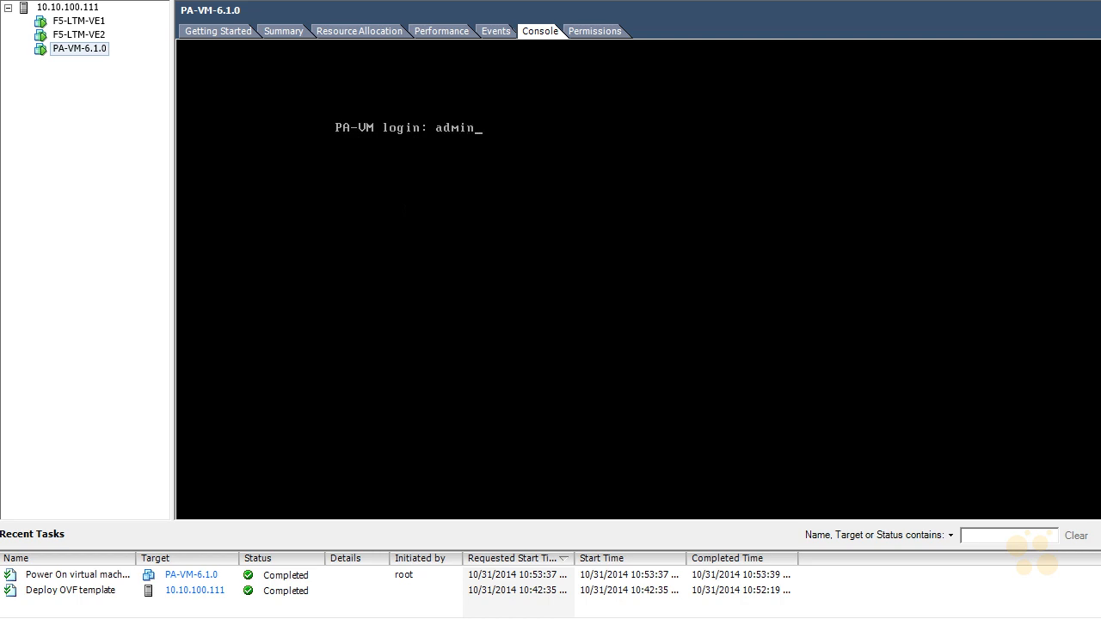
key(Return)
key(Return)
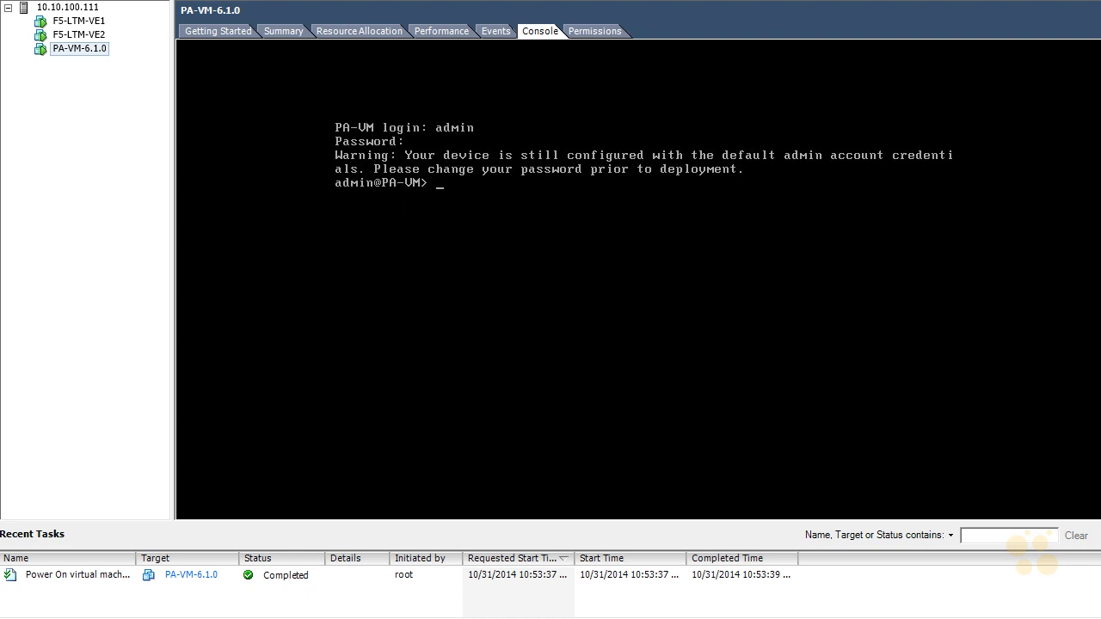
Step: List all commands available in the console's operational mode
key(Return)
key(question)
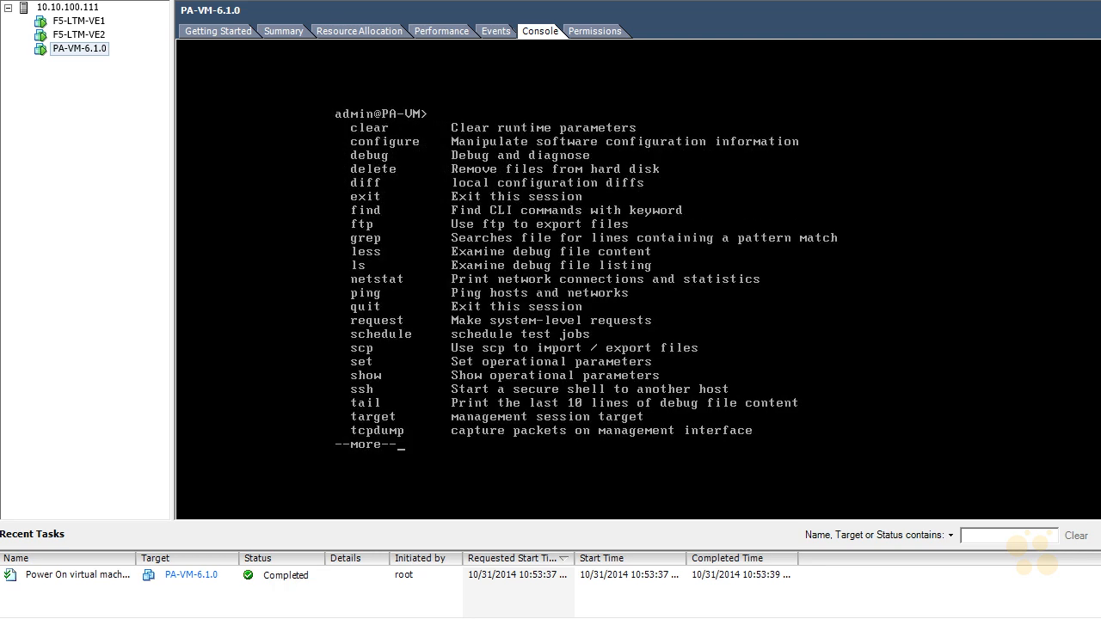
key(space)
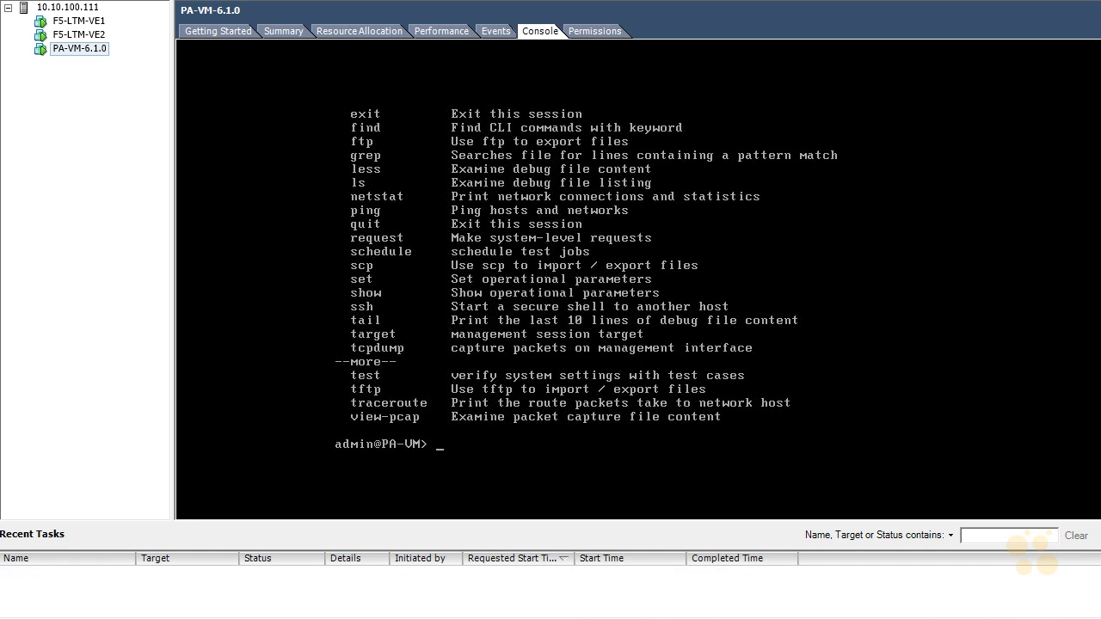
text(configure)
key(Return)
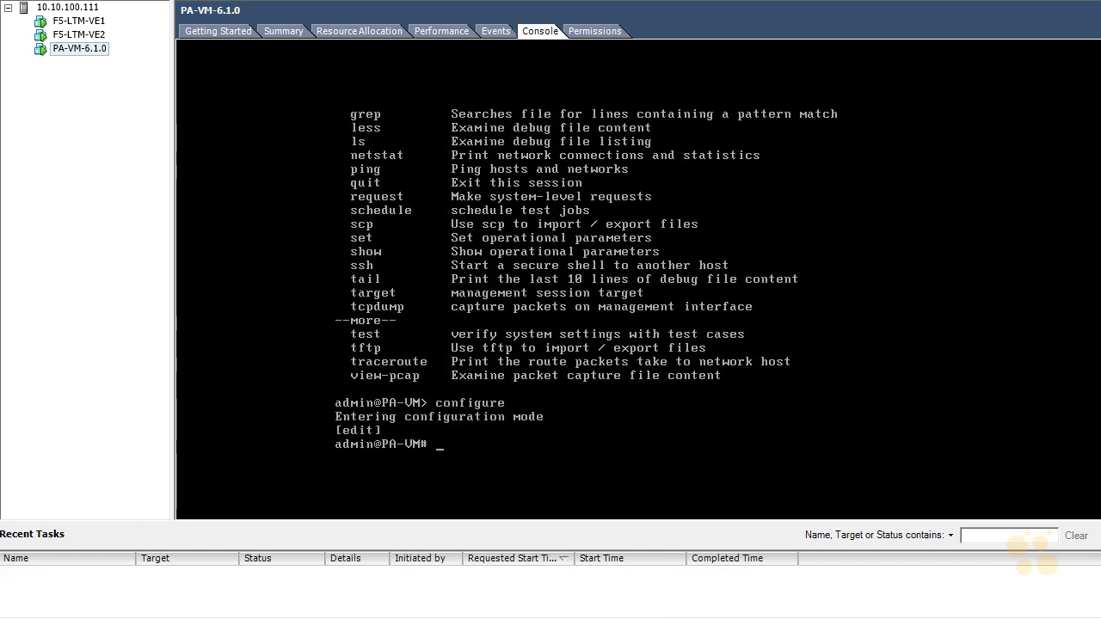
text(exit)
key(Return)
text(conf)
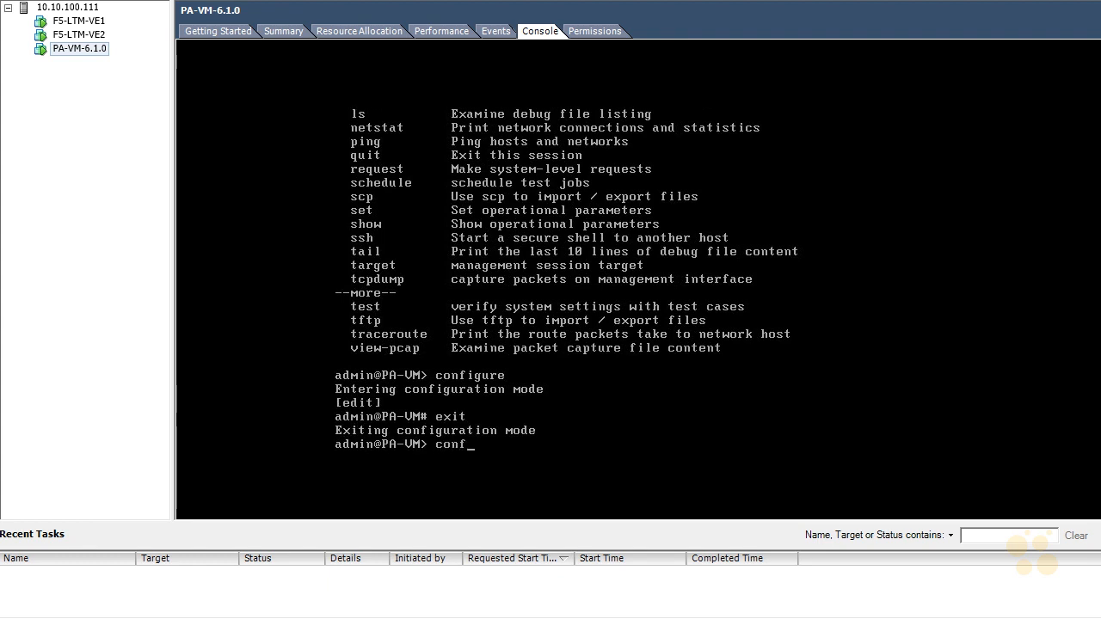
key(Return)
Step: Enter configuration mode and set the system's management IP address to 10.10.100.70
text(configure)
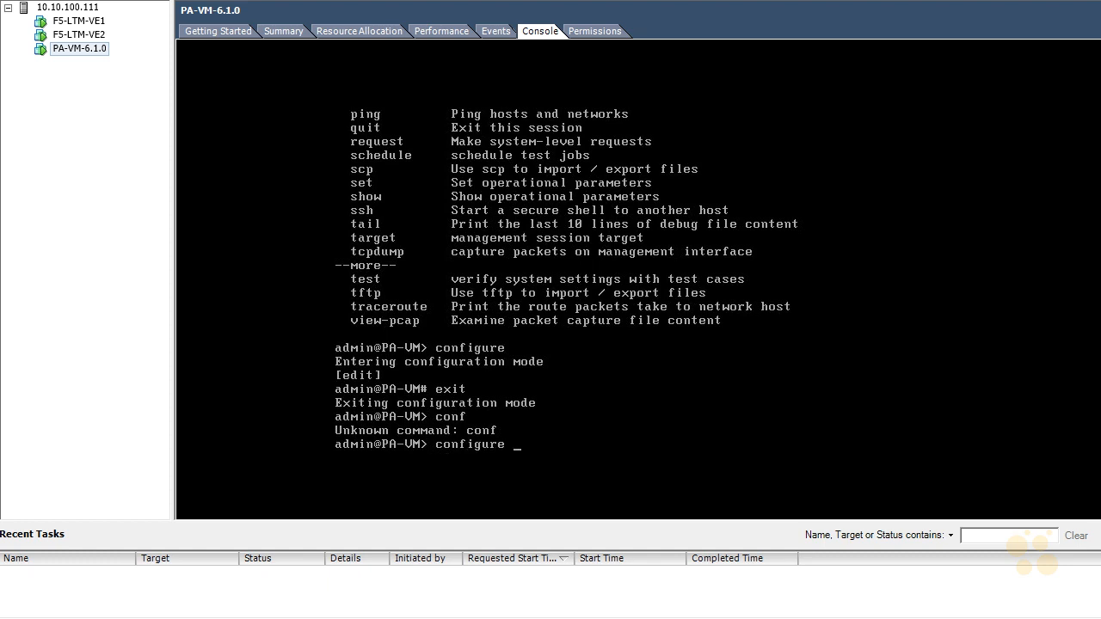
key(Return)
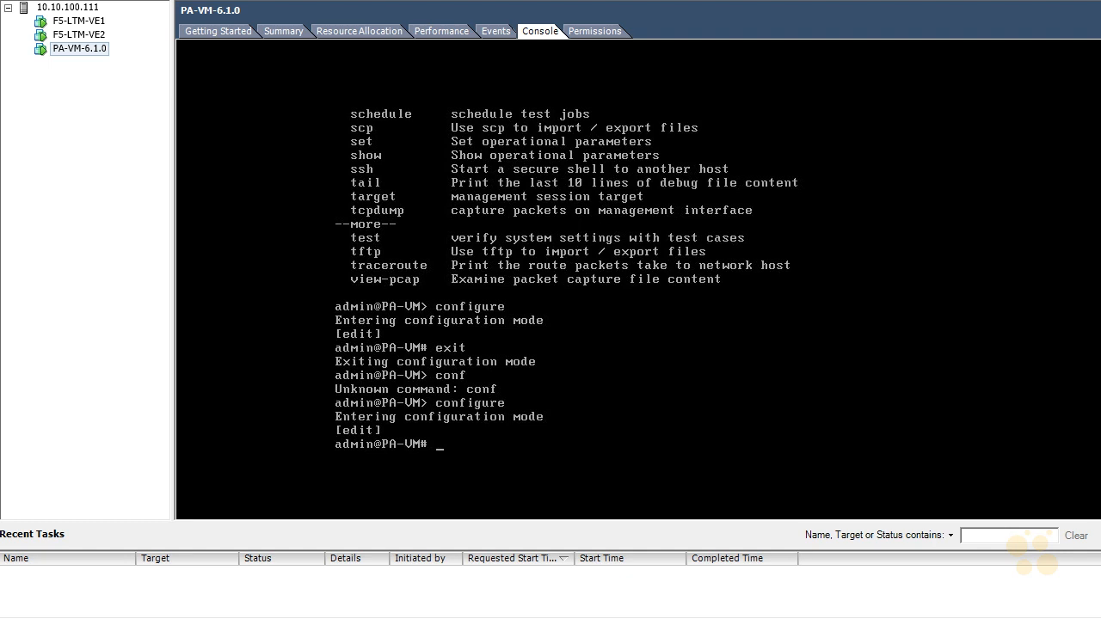
text(set deviceconfig sy)
text(stem )
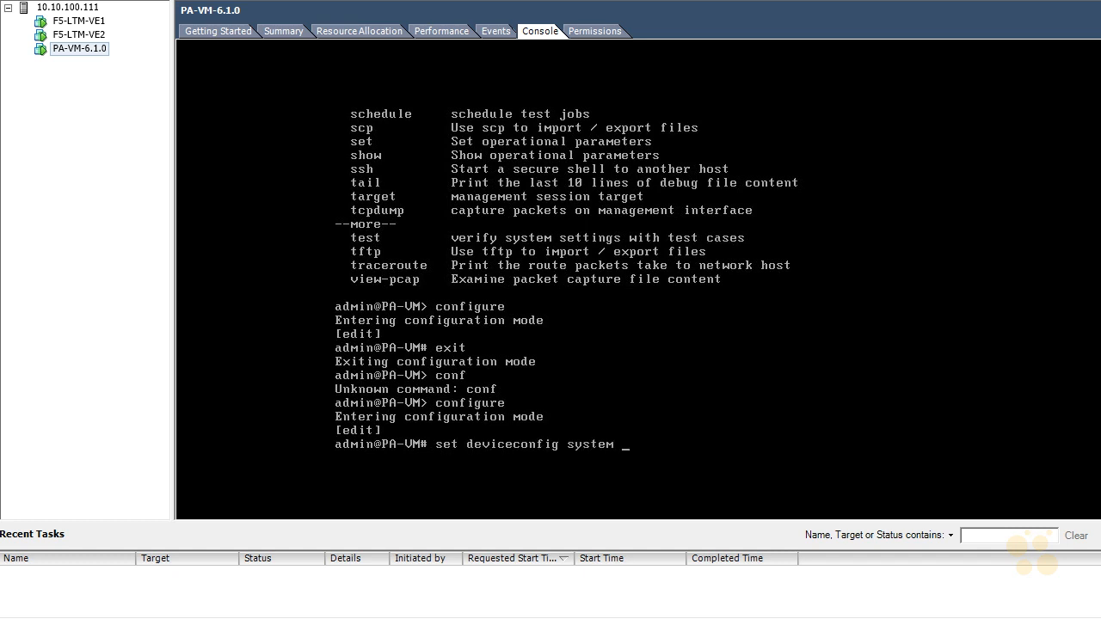
text(ip-address 10.10.100.70)
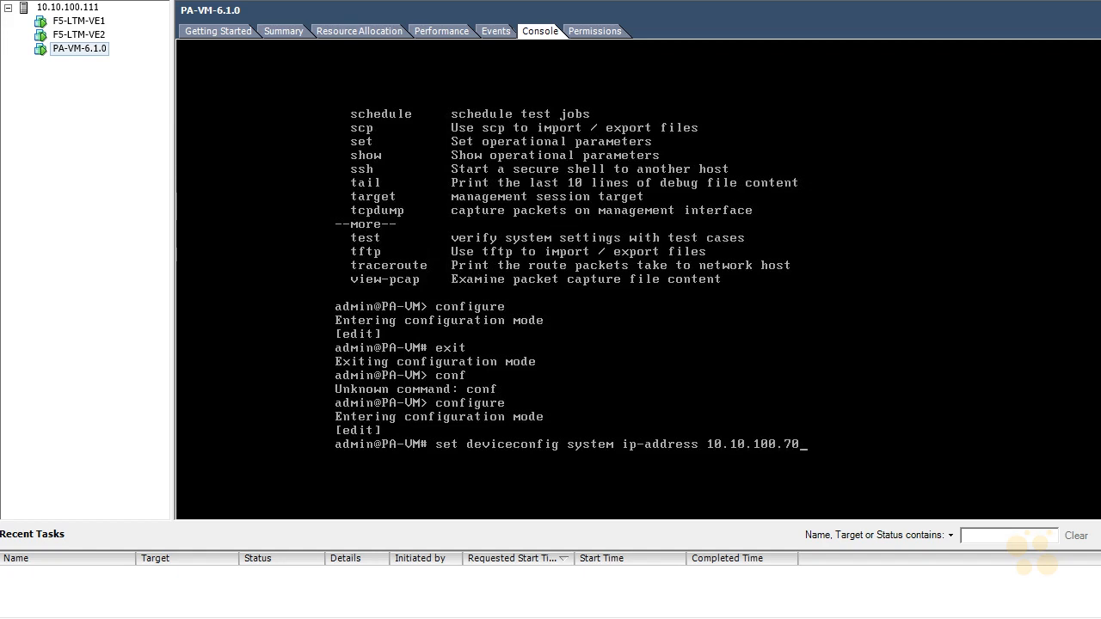
key(Return)
Step: Set the system's management netmask to 255.255.254.0
text(set d)
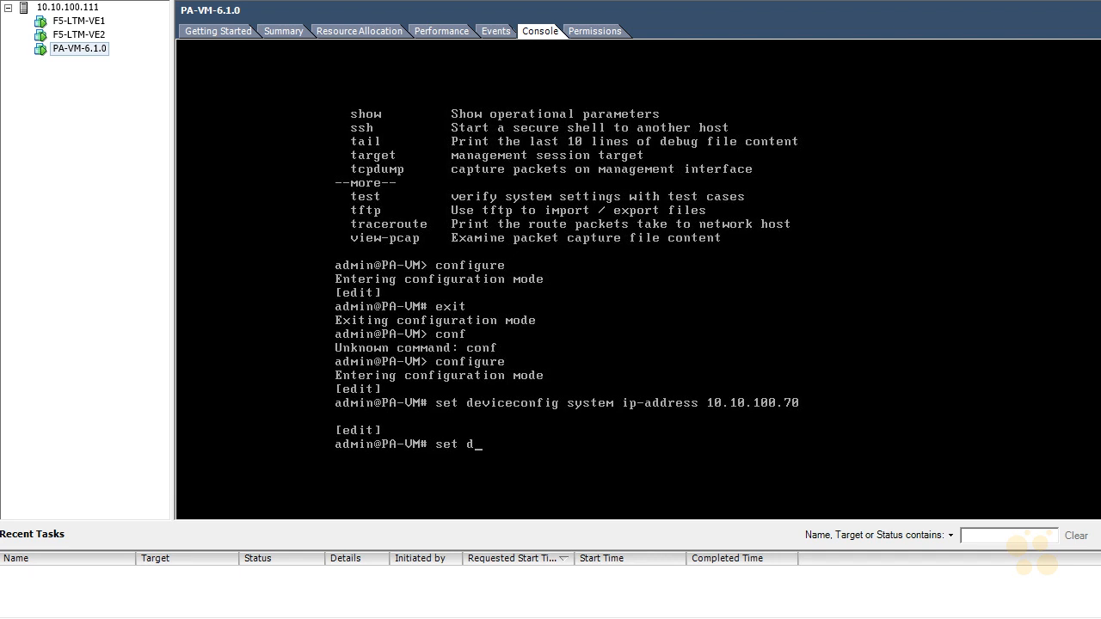
text(eviceconfig system netmask 255.255.254.0)
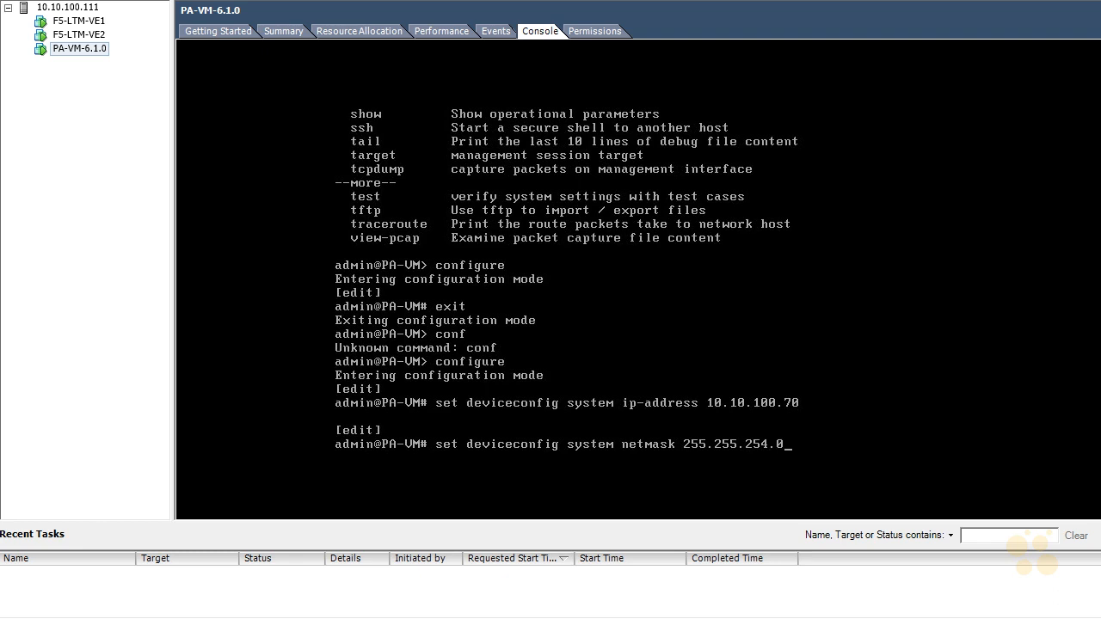
key(Return)
Step: Set the system's default gateway to 10.10.100.254 and commit the configuration
text(set deviceconfig )
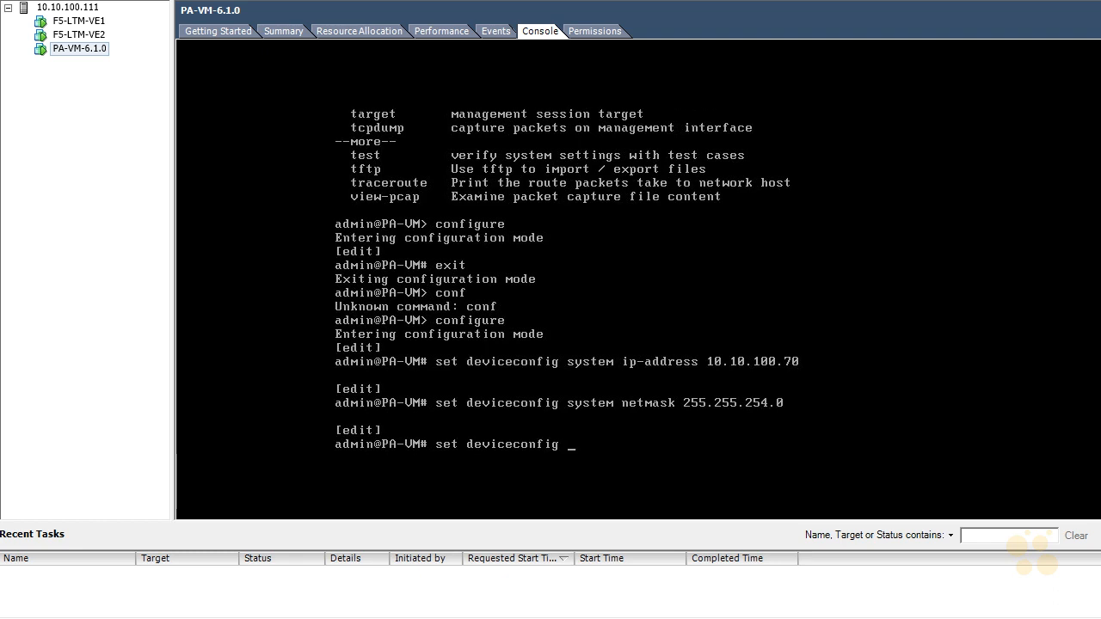
text(system default-gateway 10.10.100.254)
key(Return)
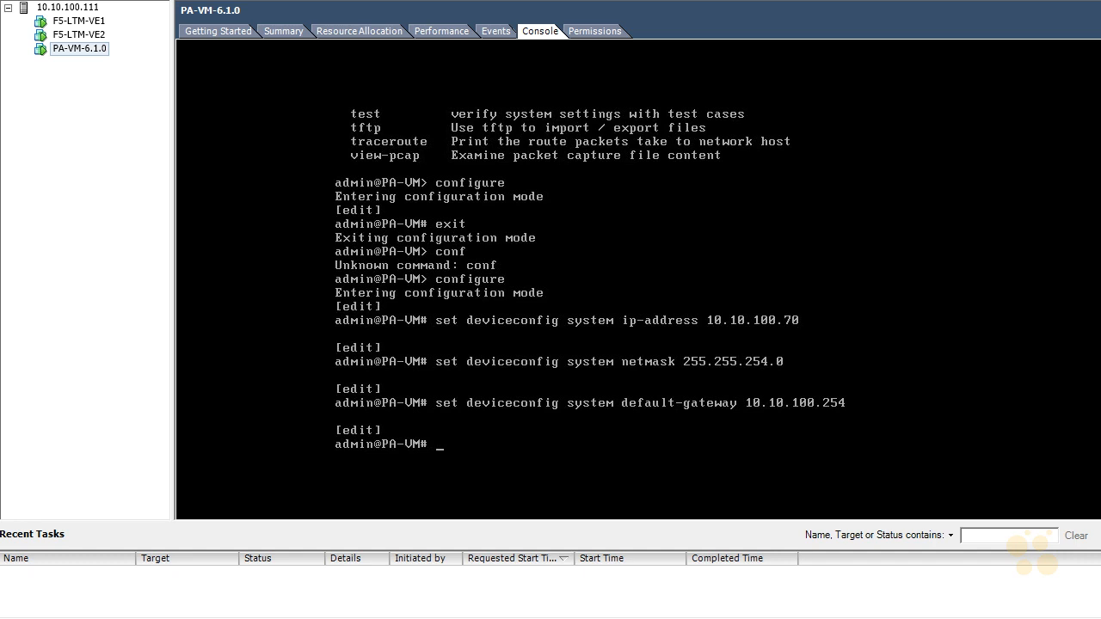
text(commit)
key(Return)
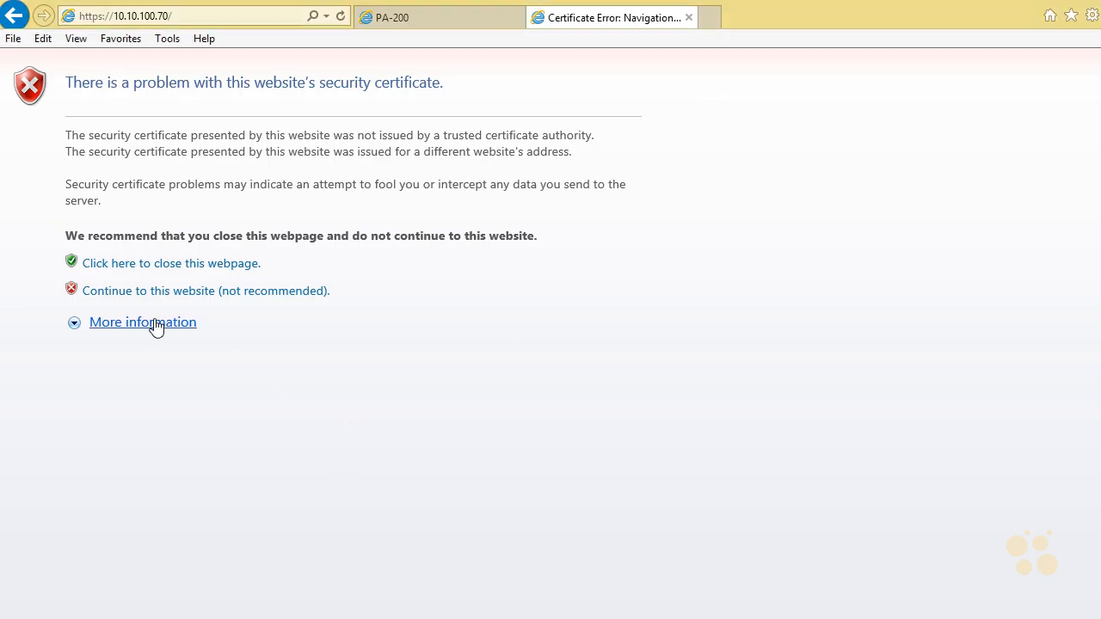
click(172, 295)
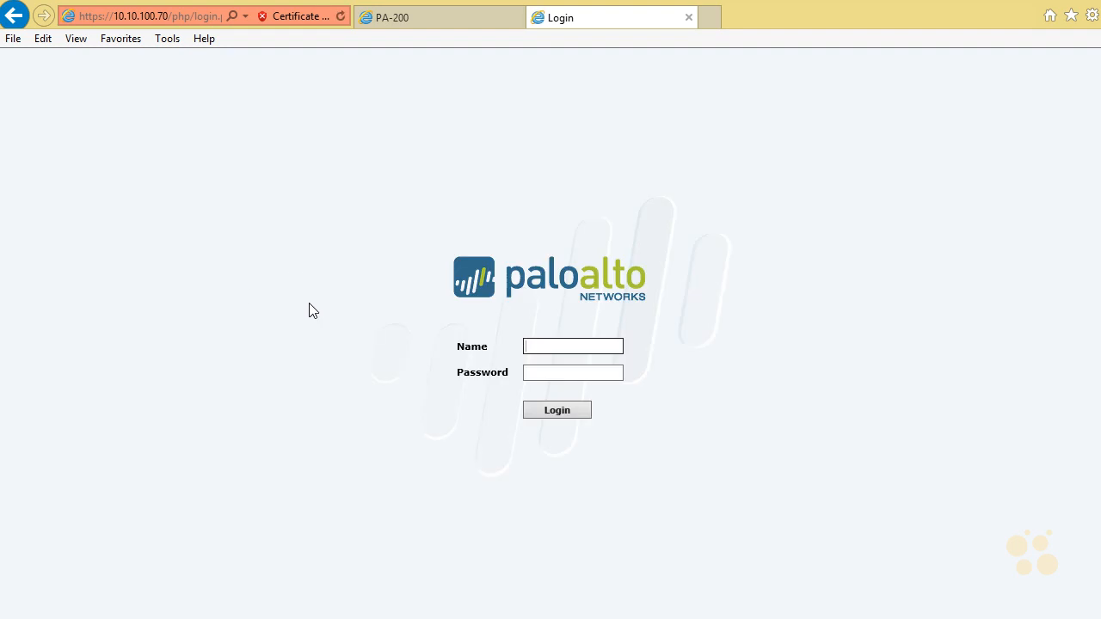
text(admin)
key(Tab)
text(admin)
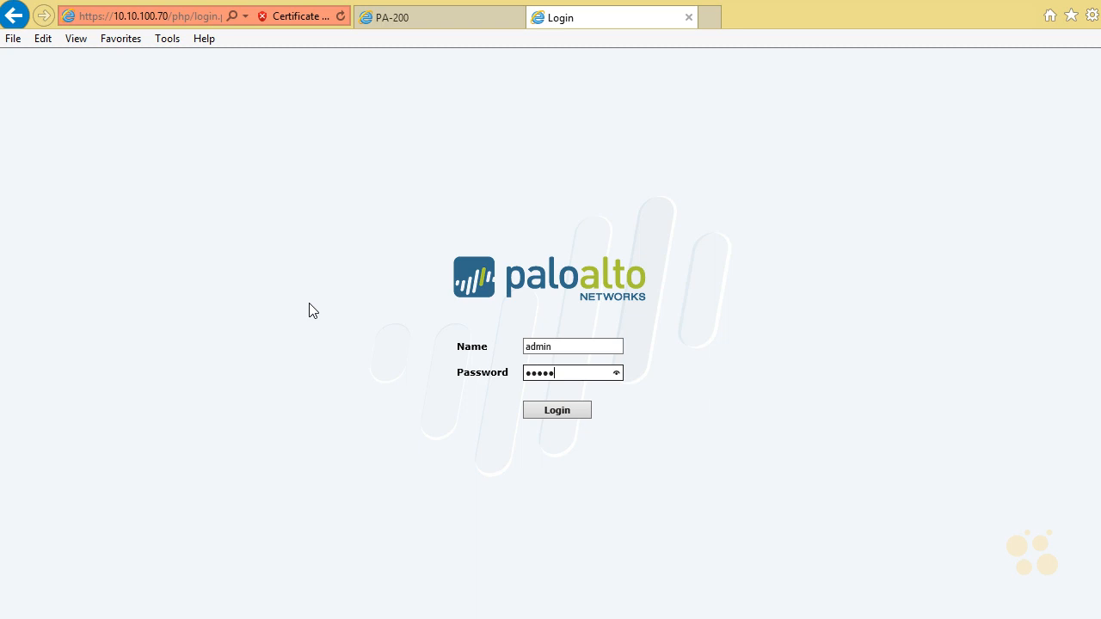
key(Return)
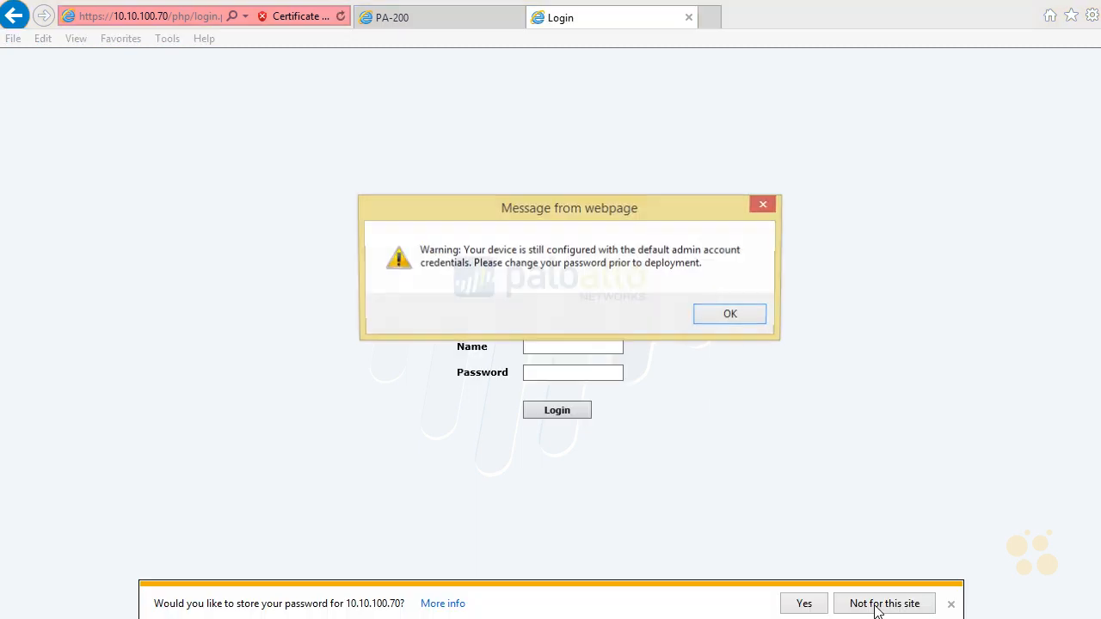
click(731, 316)
click(882, 603)
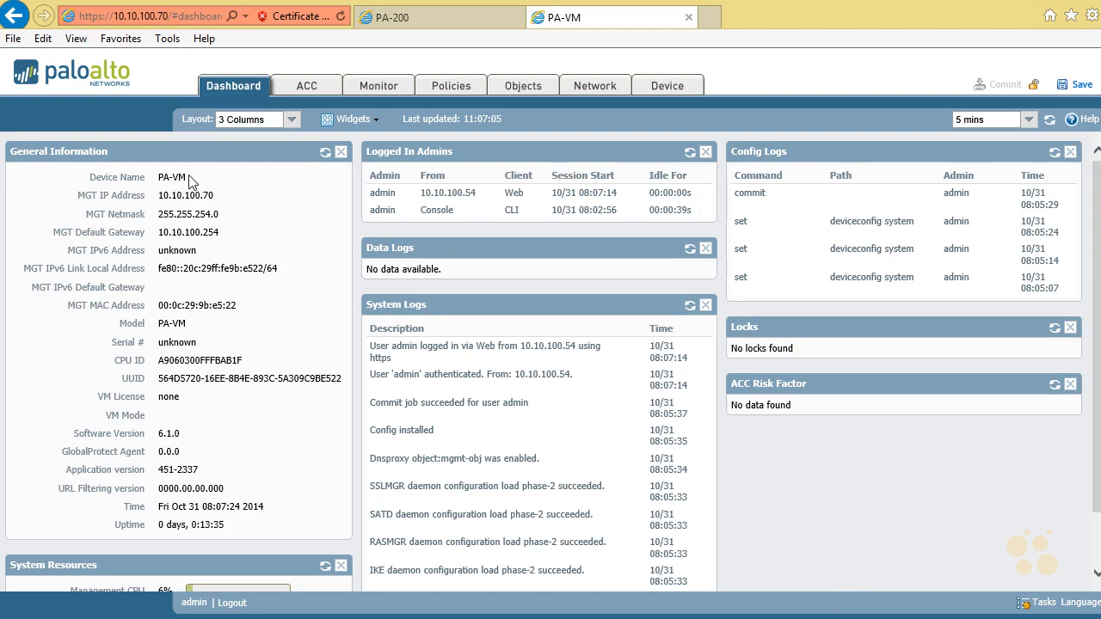
Step: Examine the PA-VM's device name, management addresses, license details and system resources on the Dashboard
drag(188, 181, 106, 180)
click(83, 177)
scroll(76, 191, down, 1)
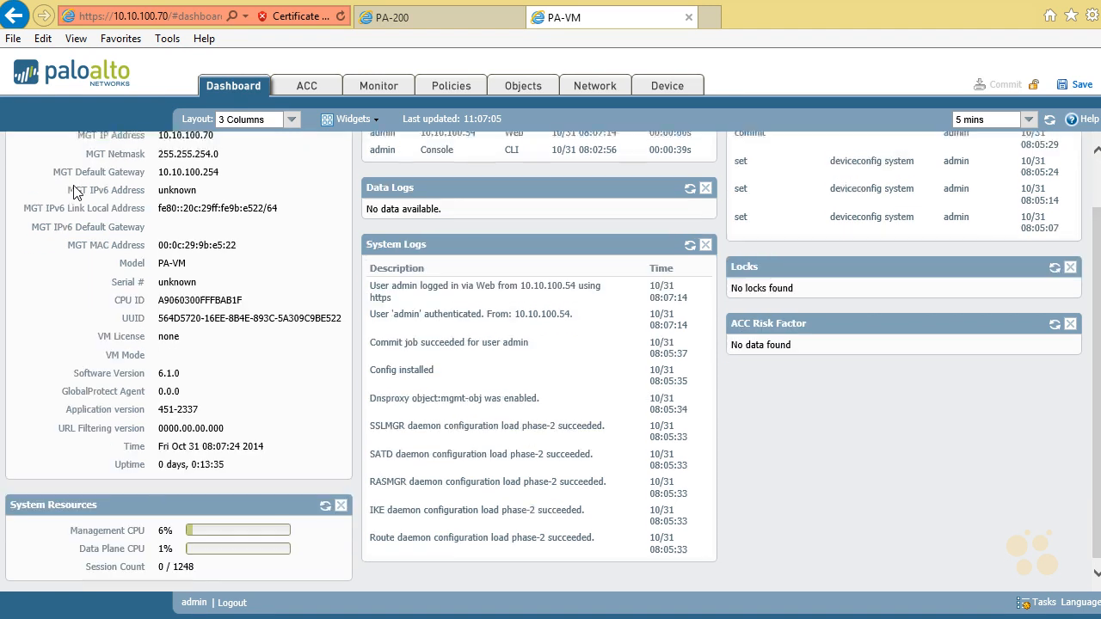